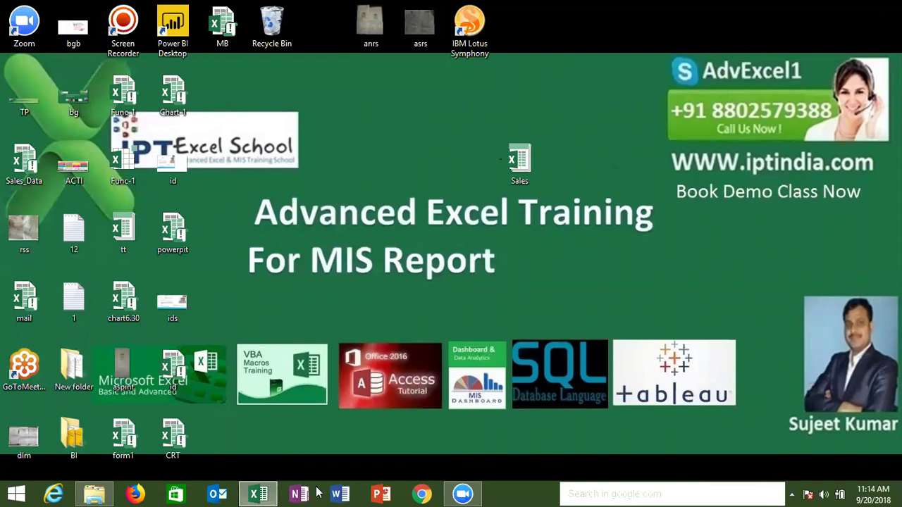
Step: Restore the Sales_Data workbook window from the taskbar
left_click(273, 492)
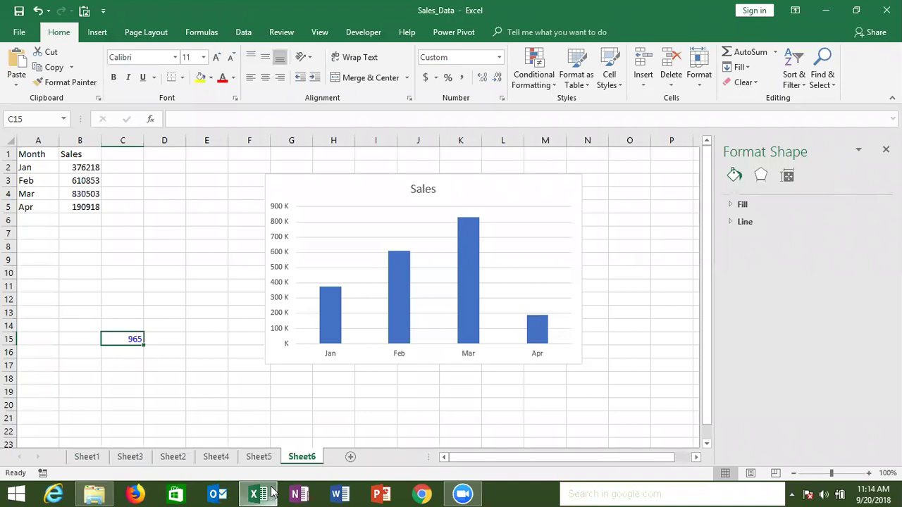
Step: Delete Sheet3 through Sheet6 as a group, keeping only Sheet1
left_click(135, 455)
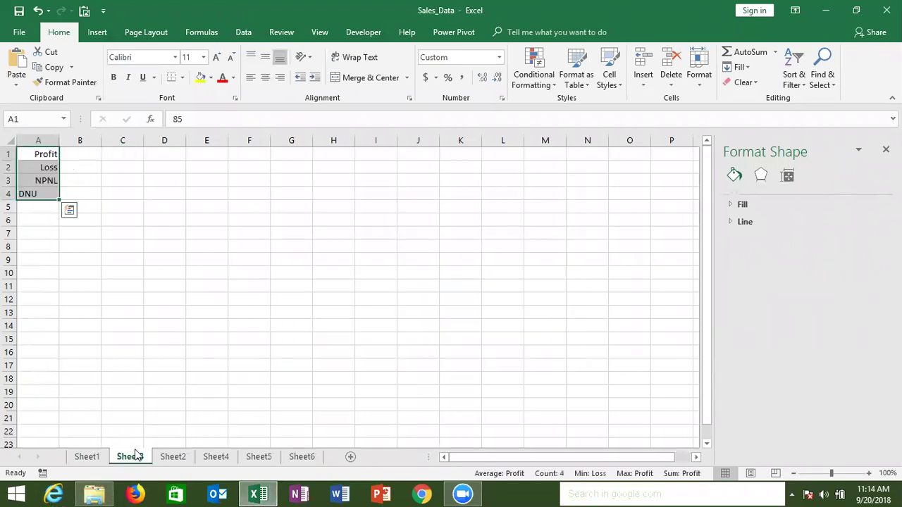
left_click(306, 458, "shift")
right_click(306, 458)
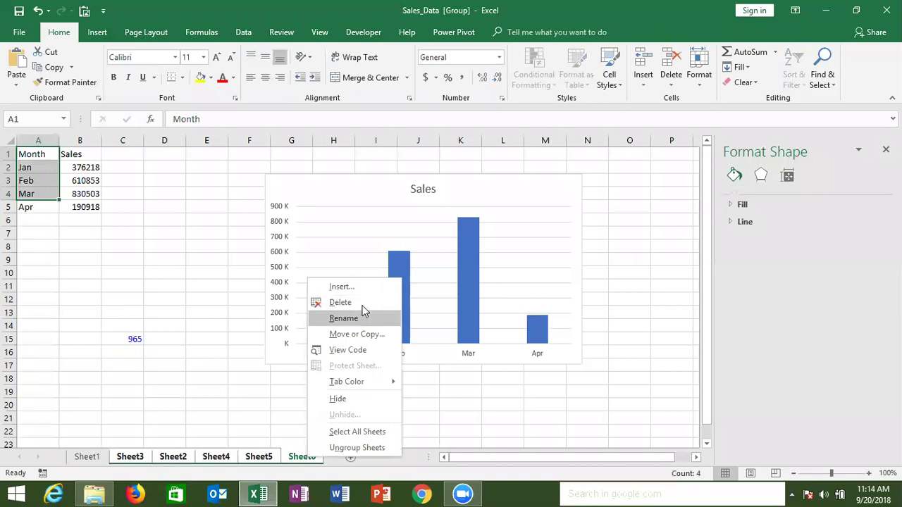
left_click(365, 304)
left_click(430, 287)
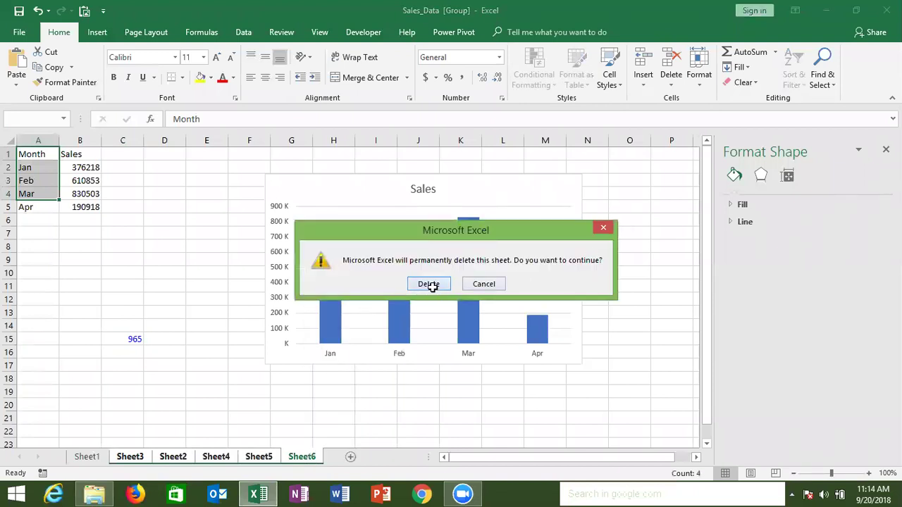
Step: Close the Format Shape pane and select cell A1 of the sales data
left_click(97, 350)
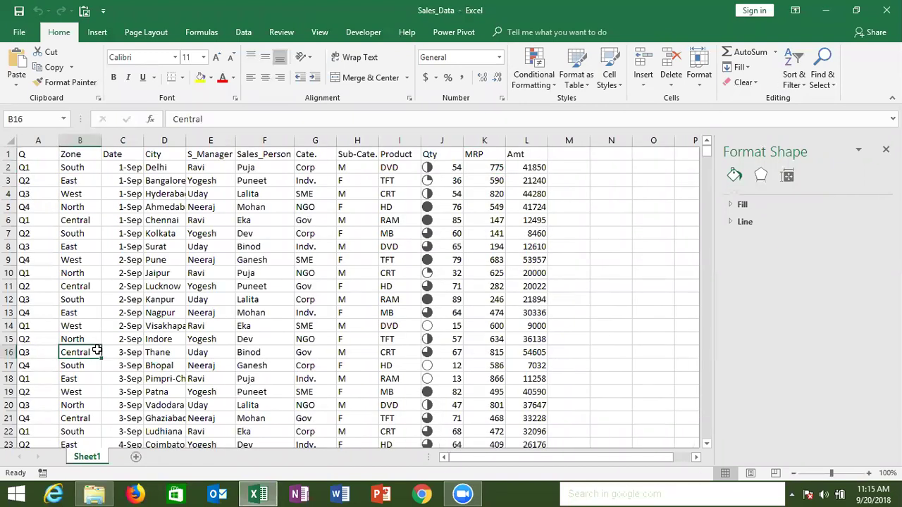
key("ctrl+Up")
key("Right")
key("Right")
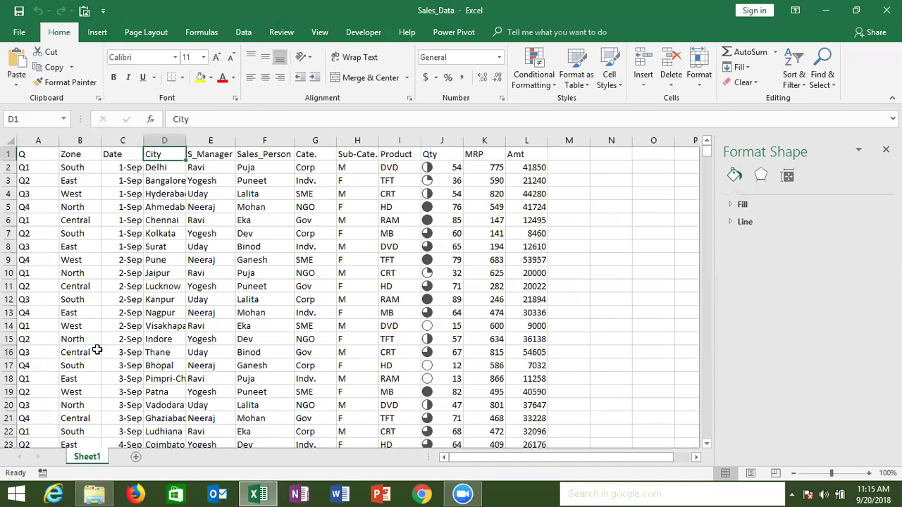
left_click(886, 149)
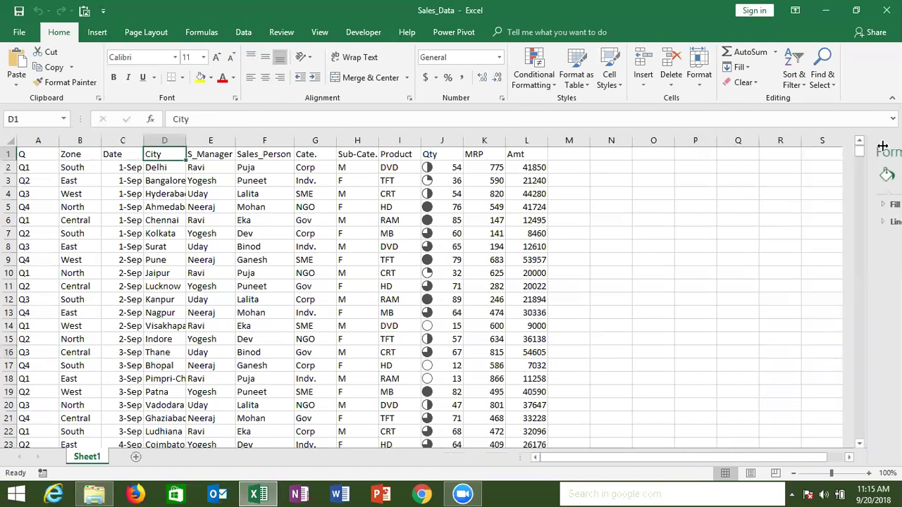
left_click(51, 149)
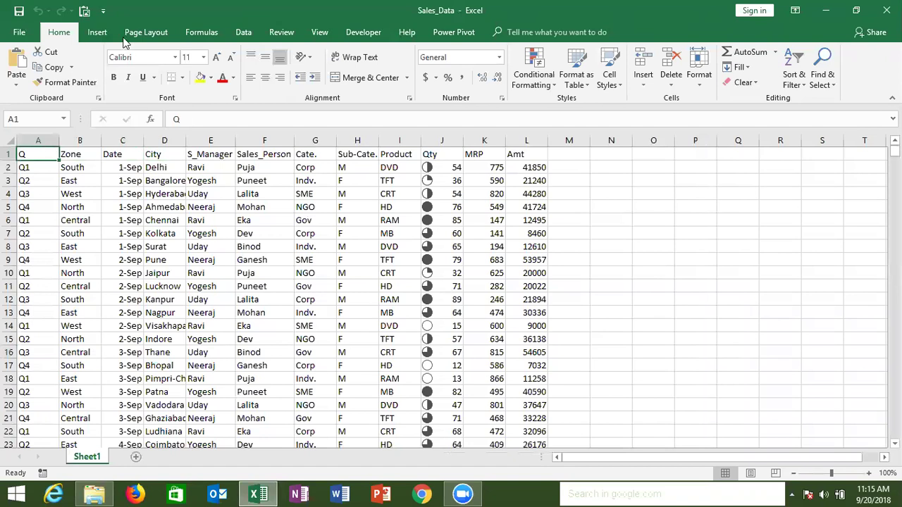
Step: Create a pivot table of Sheet1!$A$1:$L$1783 on a new sheet with Zone rows and Sum of Qty
left_click(98, 32)
left_click(32, 63)
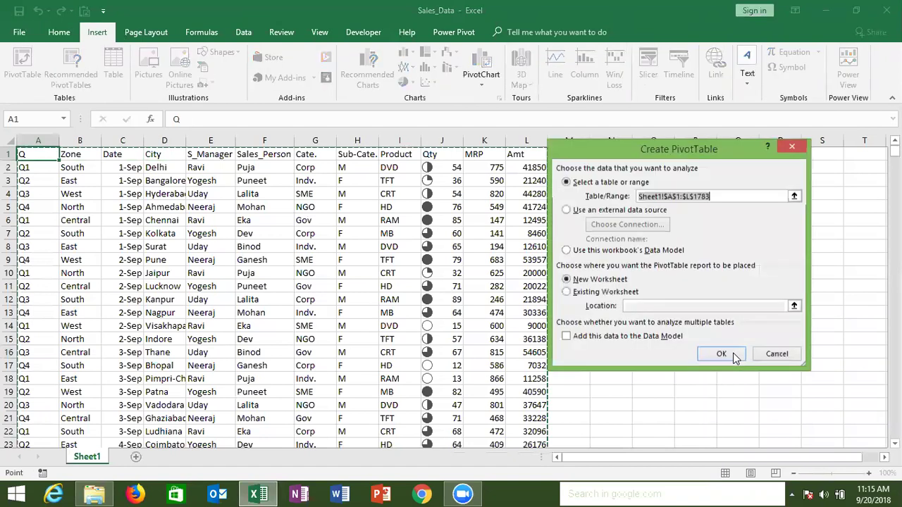
left_click(733, 356)
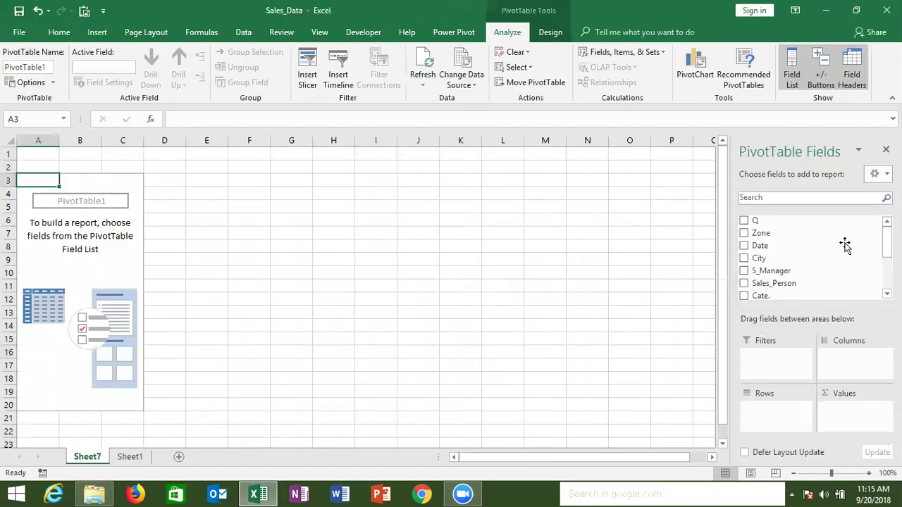
left_click_drag(828, 234, 773, 409)
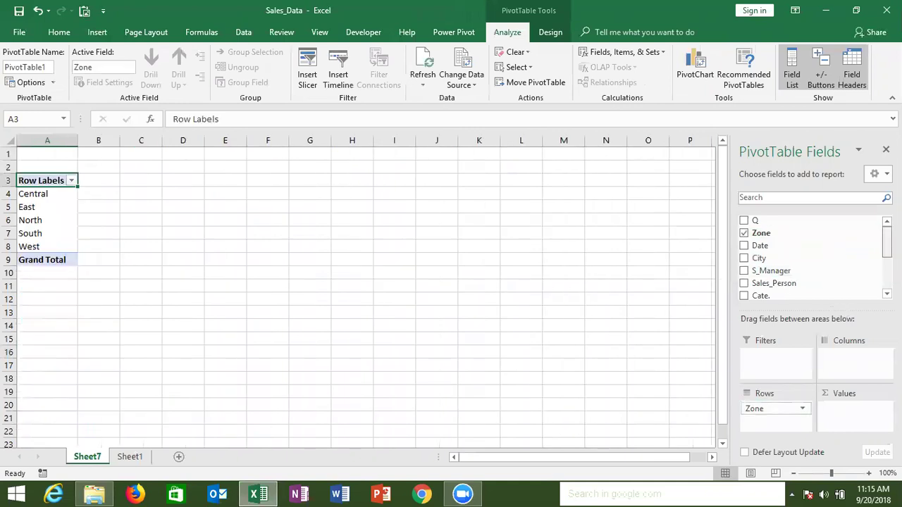
scroll(846, 275, "down", 2)
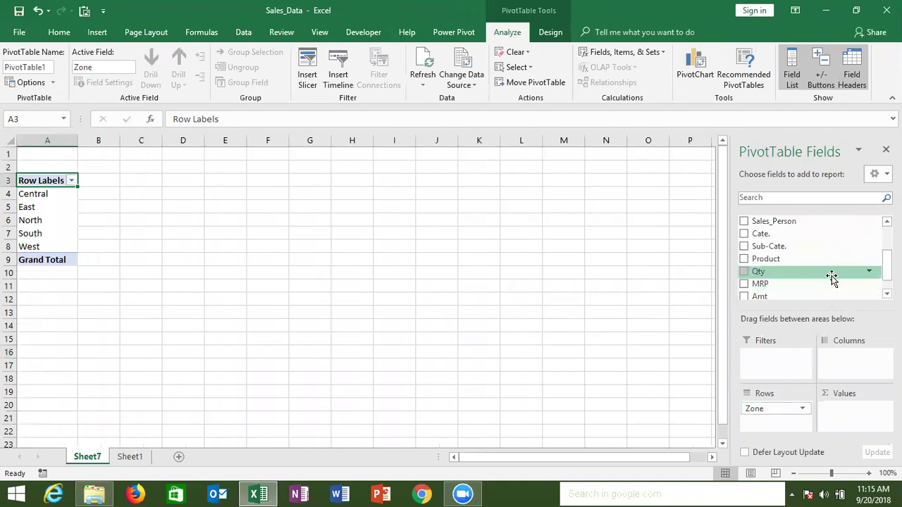
left_click_drag(832, 277, 845, 412)
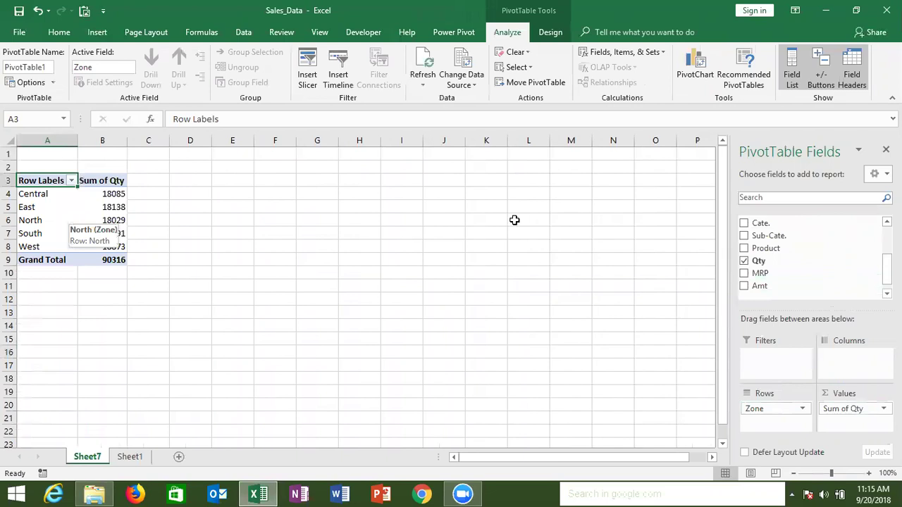
scroll(810, 257, "up", 2)
scroll(810, 258, "up", 2)
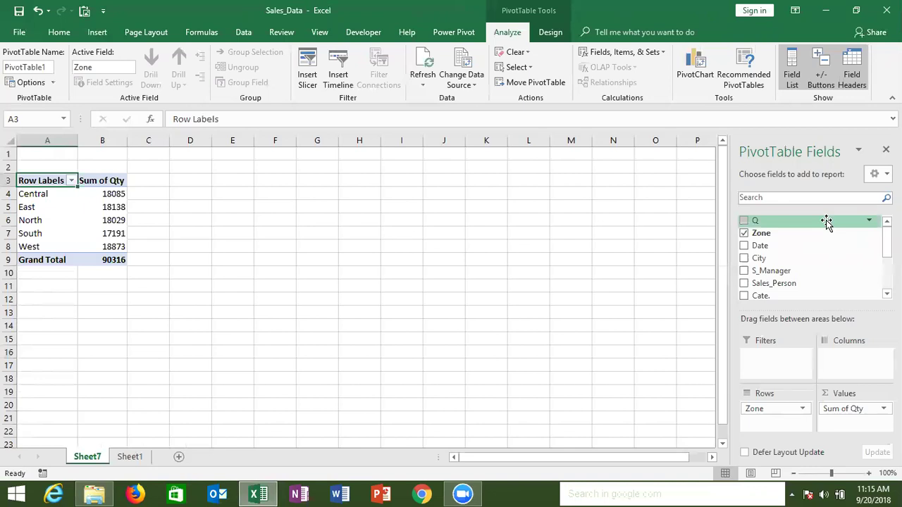
left_click_drag(826, 222, 769, 356)
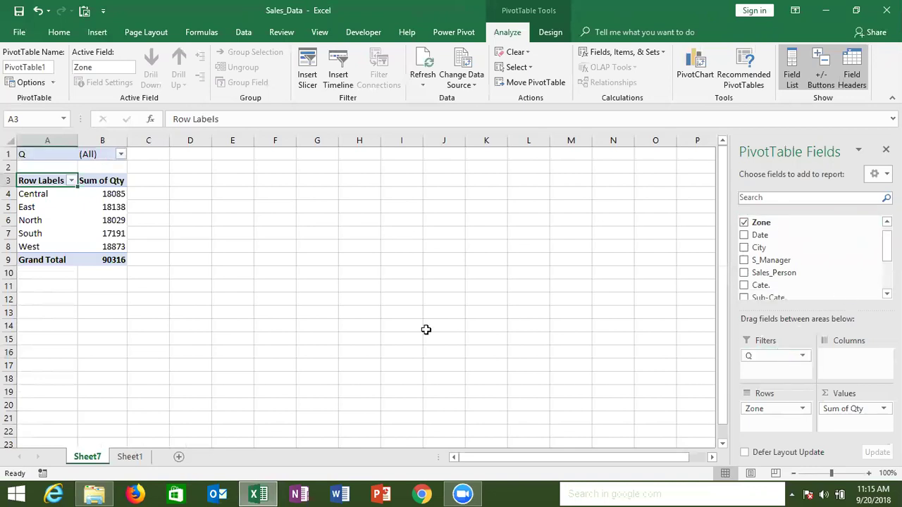
left_click(121, 154)
left_click(26, 196)
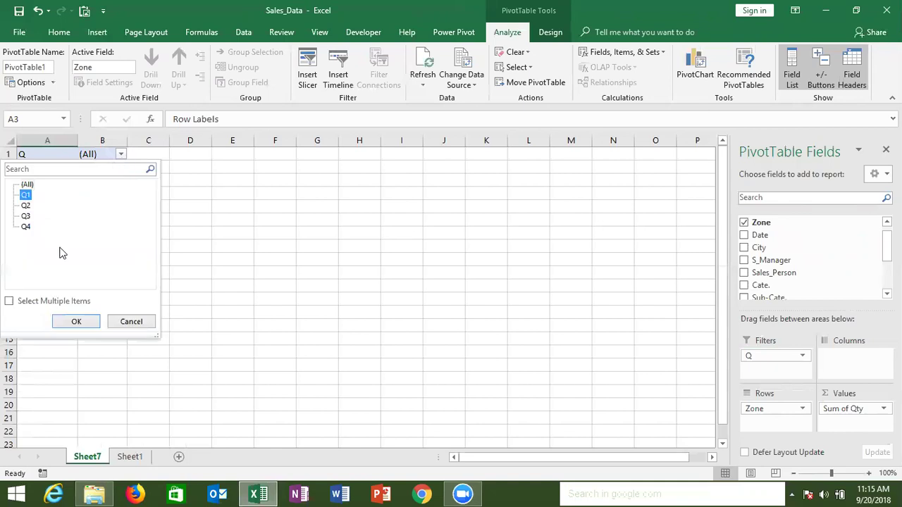
left_click(76, 321)
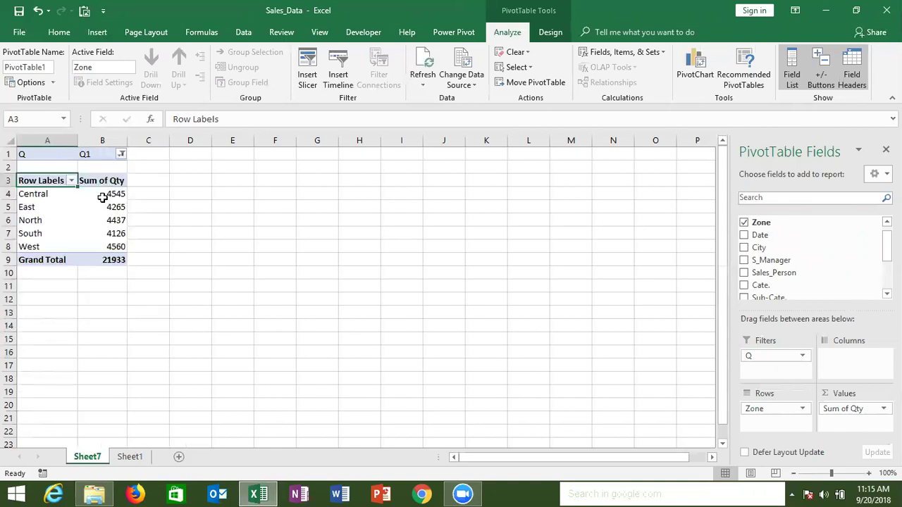
mouse_move(103, 194)
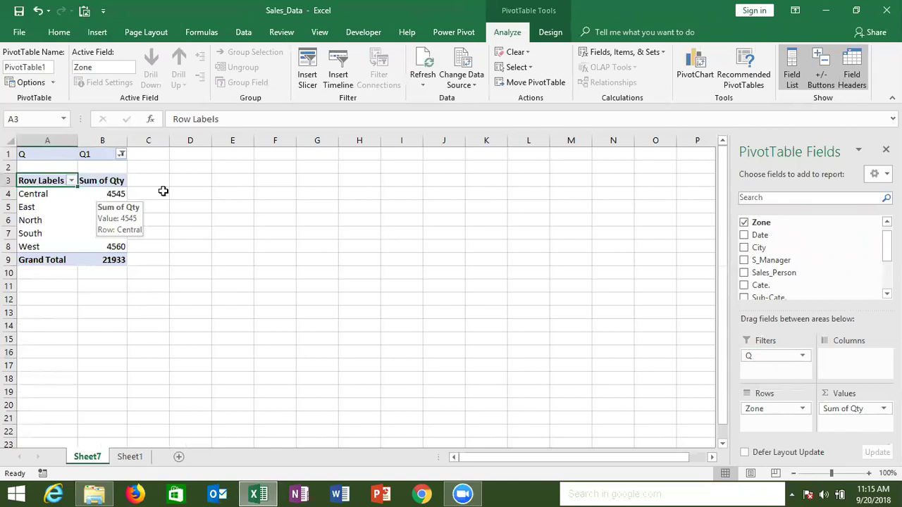
mouse_move(759, 247)
left_mouse_down()
mouse_move(826, 399)
mouse_move(779, 372)
left_mouse_up()
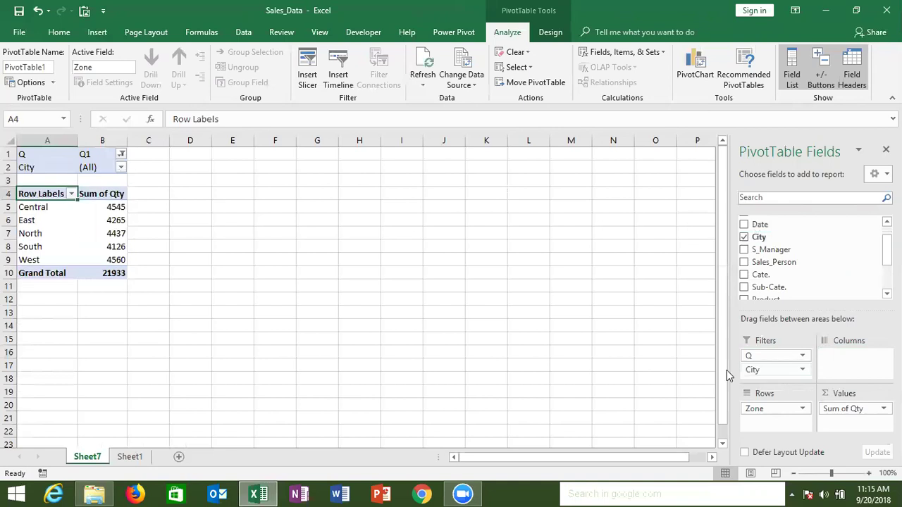
left_click(121, 169)
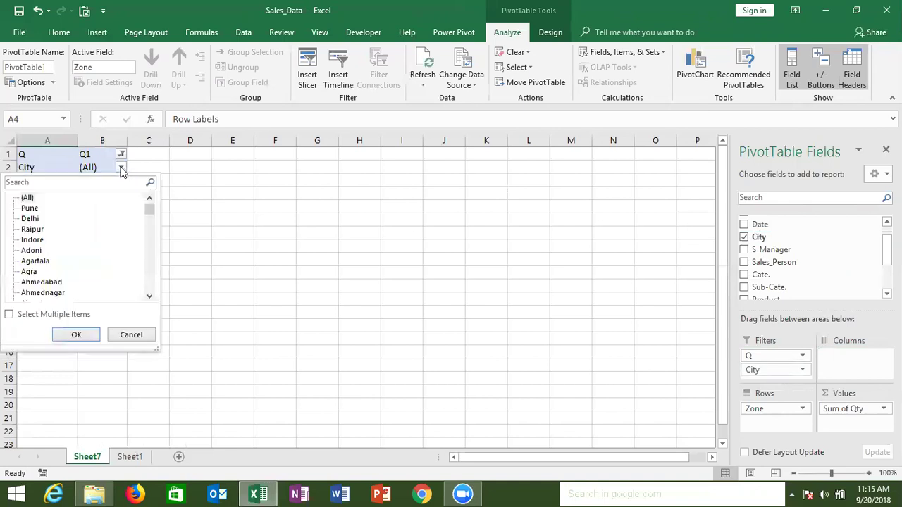
left_click(121, 169)
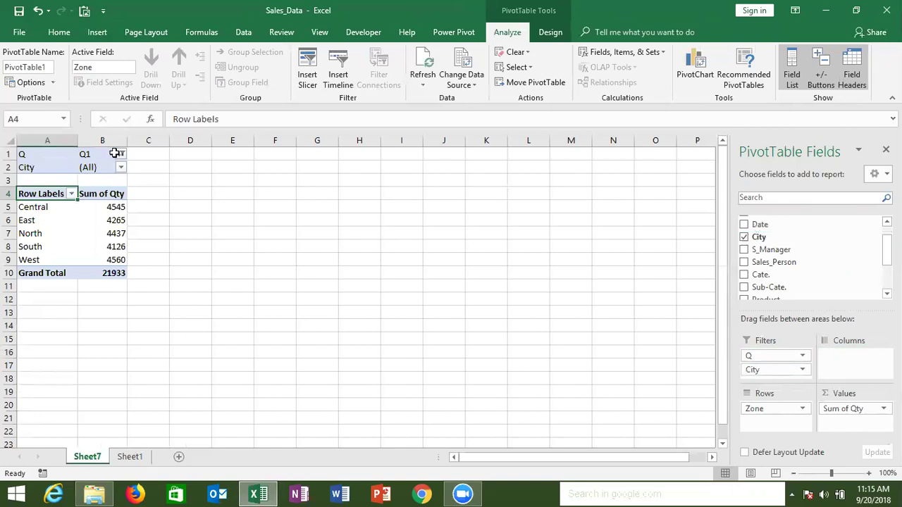
left_click(121, 167)
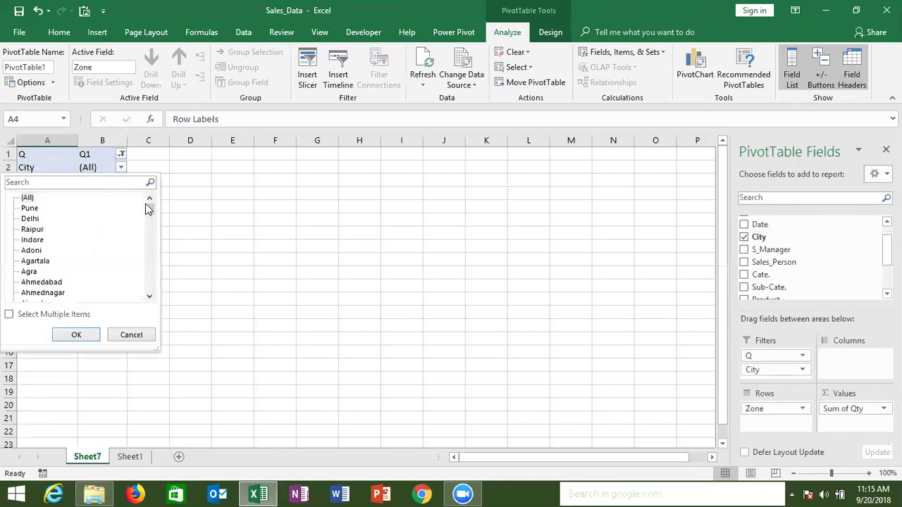
mouse_move(149, 210)
left_mouse_down()
mouse_move(147, 291)
mouse_move(156, 188)
left_mouse_up()
left_click(54, 315)
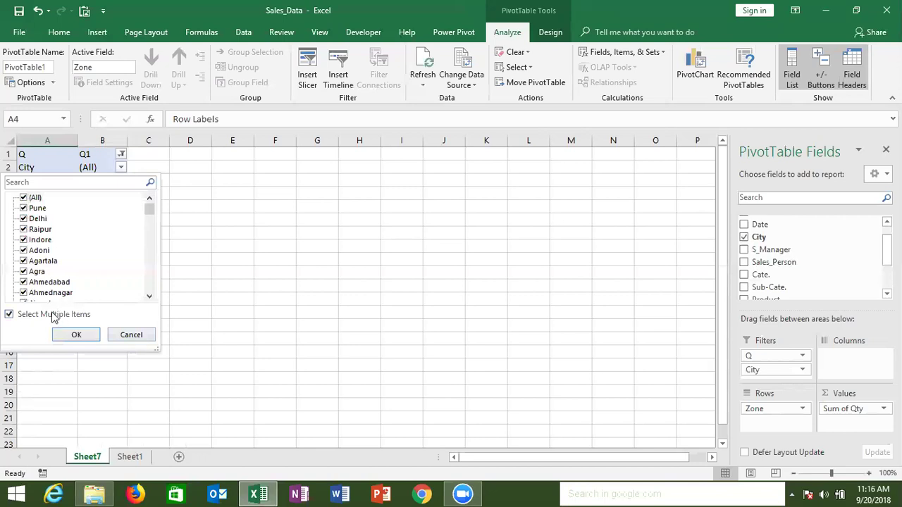
left_click(53, 314)
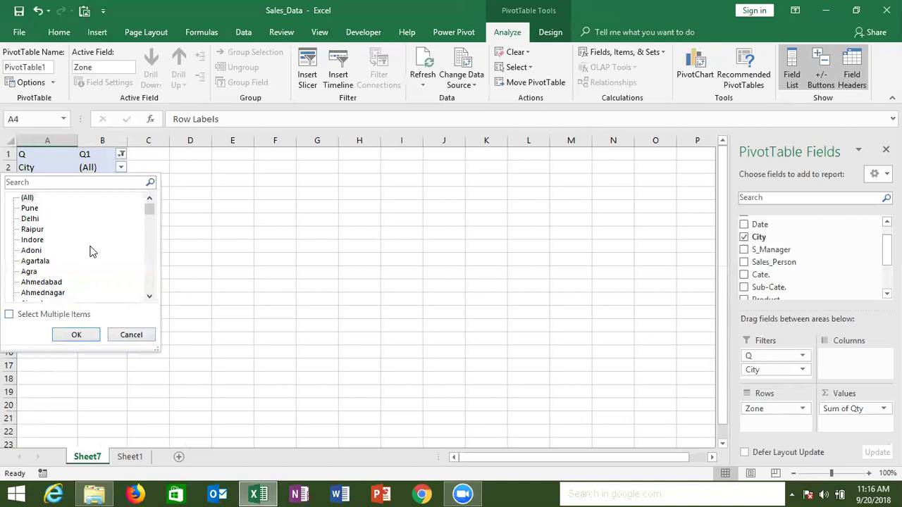
key("Escape")
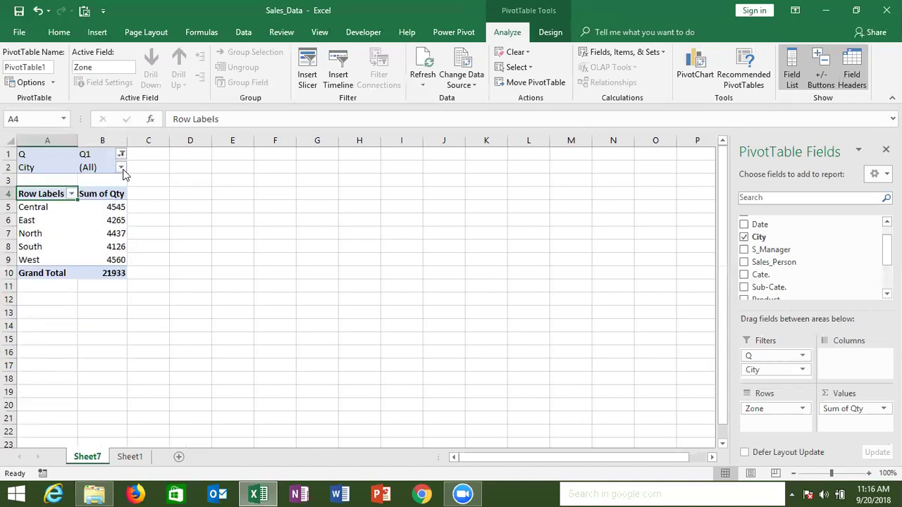
left_click(121, 153)
left_click(32, 186)
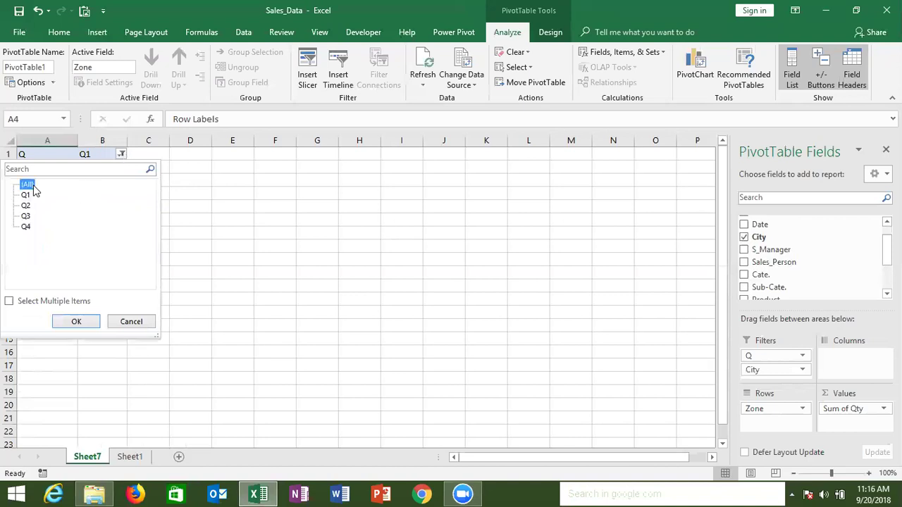
left_click(83, 323)
left_click_drag(776, 356, 796, 296)
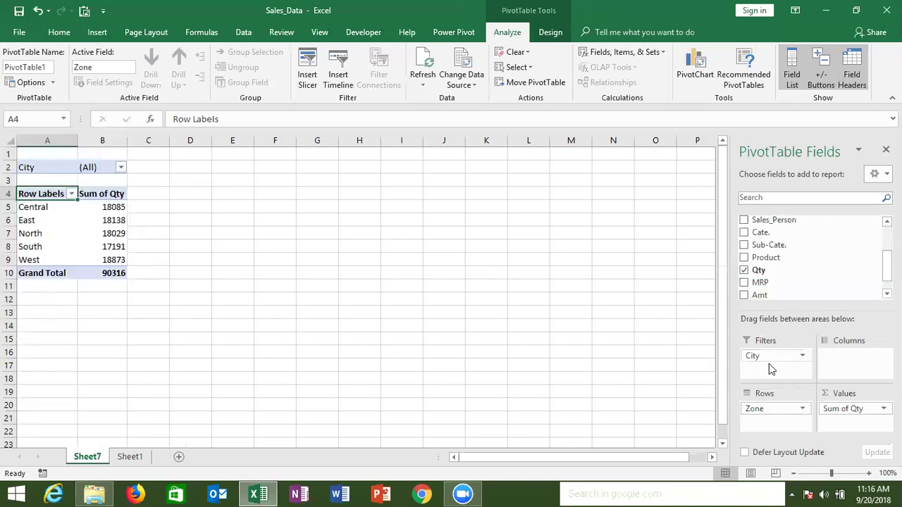
left_click_drag(769, 364, 787, 253)
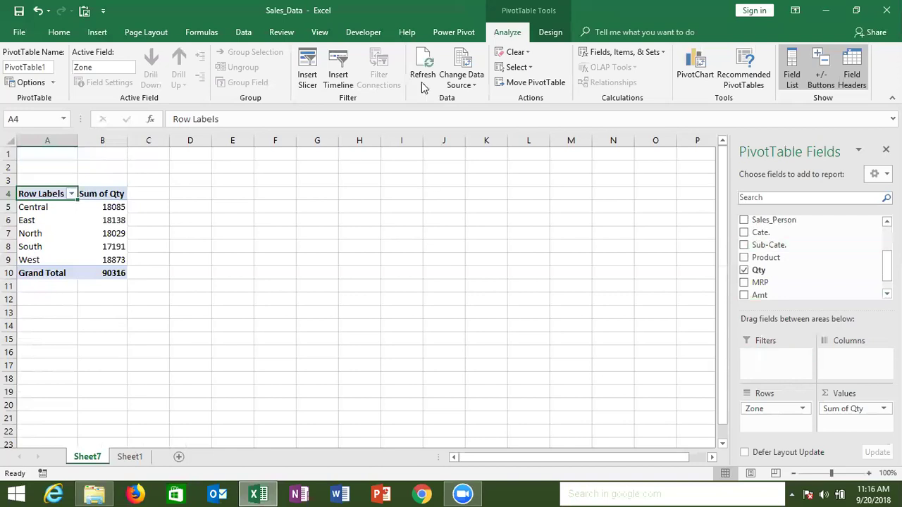
left_click(546, 32)
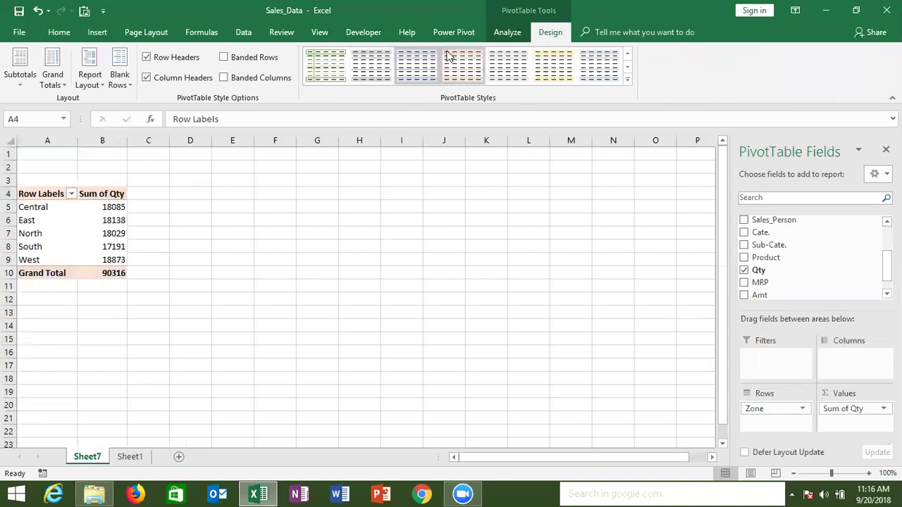
left_click(492, 34)
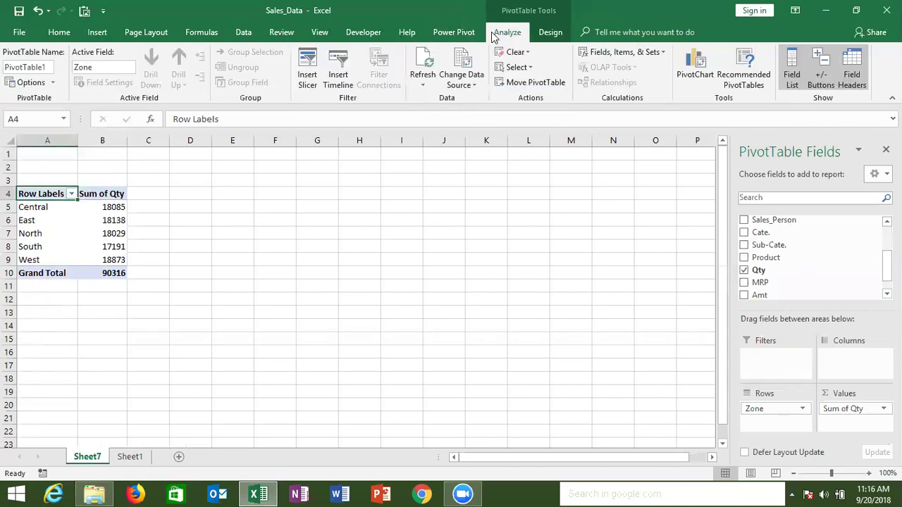
Step: Insert slicers, ticking Q, S_Manager, Sales_Person, Cate., Sub-Cate. and Product
left_click(308, 84)
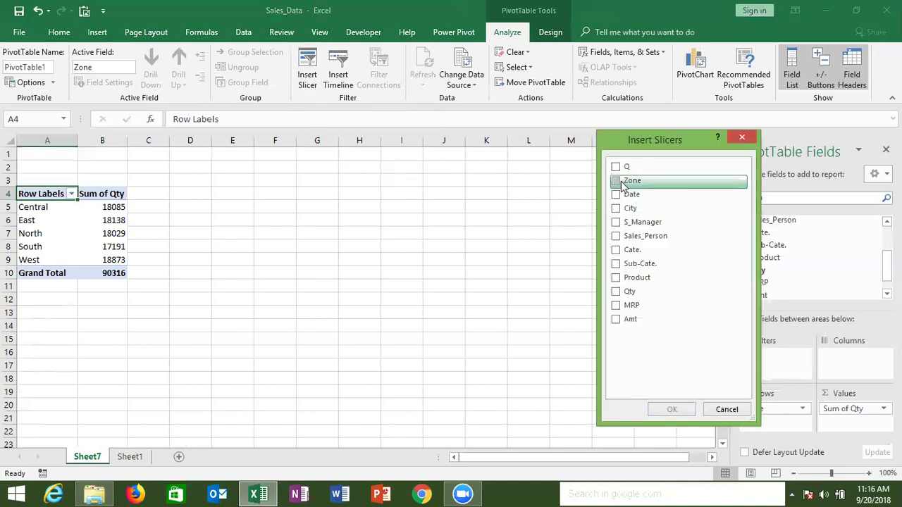
left_click(616, 181)
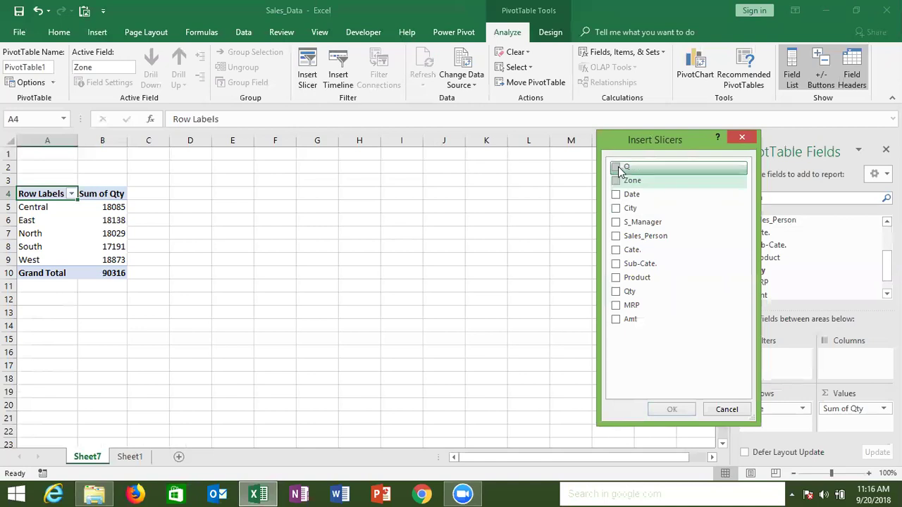
left_click(616, 237)
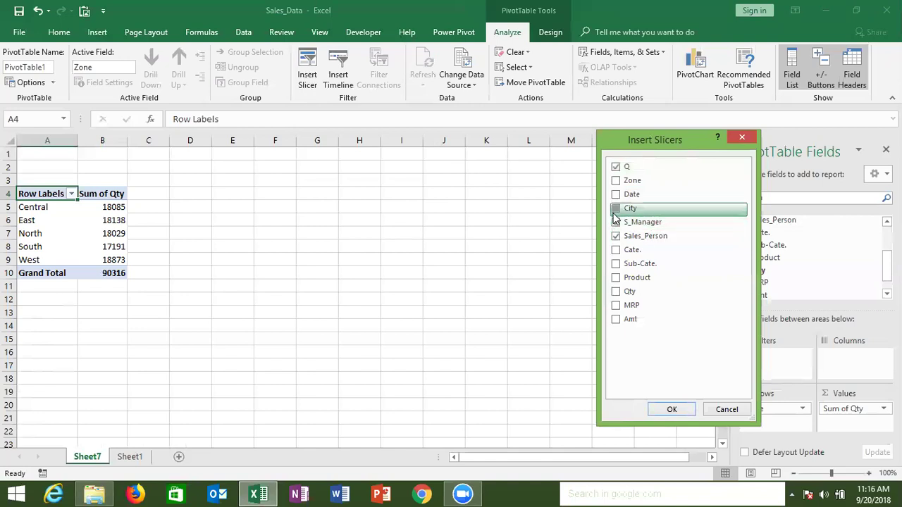
left_click(615, 221)
left_click(616, 237)
left_click(616, 236)
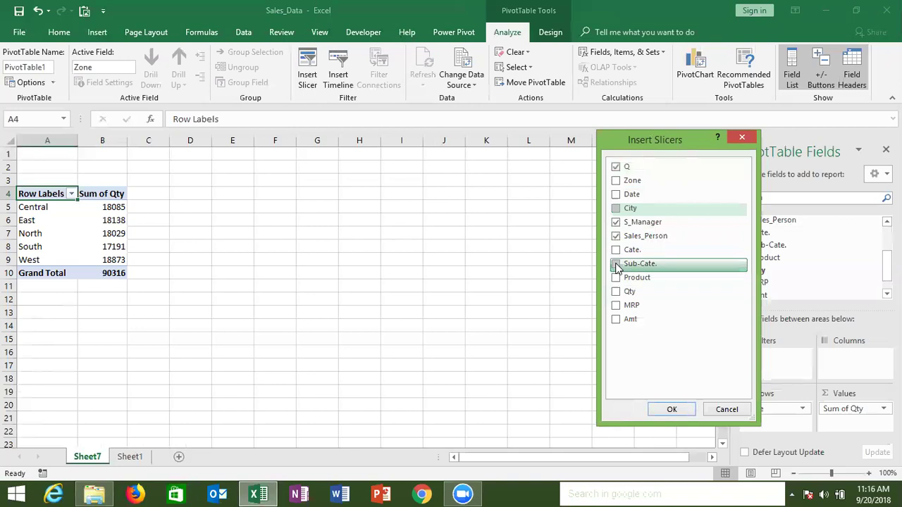
left_click(617, 252)
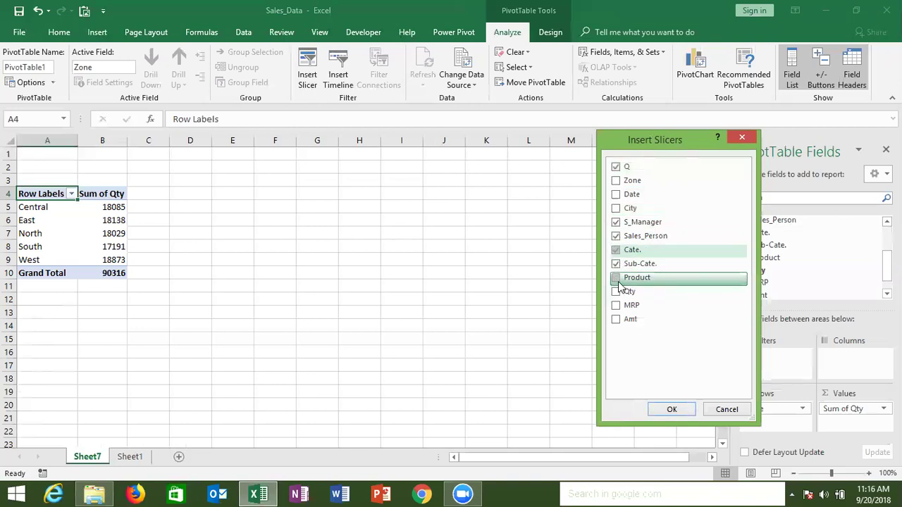
left_click(617, 281)
Step: Create the slicers and line up resized Q, S_Manager and Sales_Person slicers along the top
left_click(670, 410)
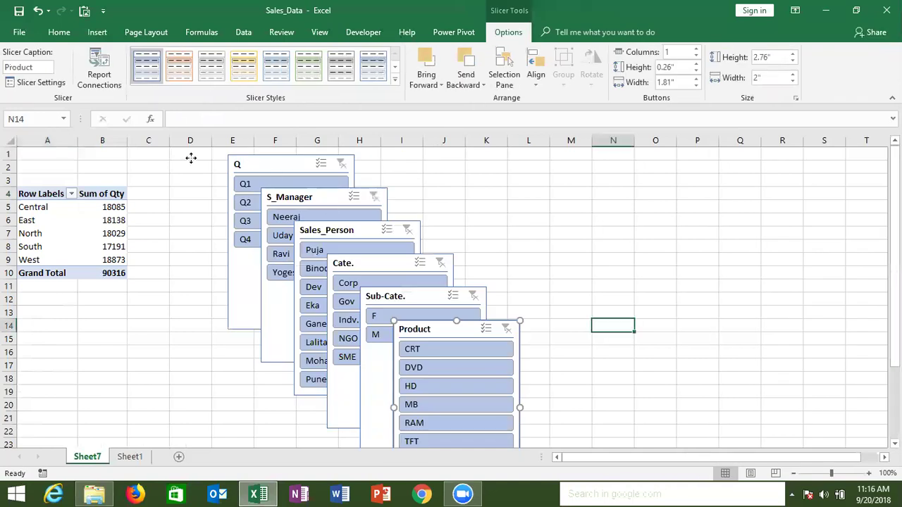
left_click_drag(190, 158, 162, 155)
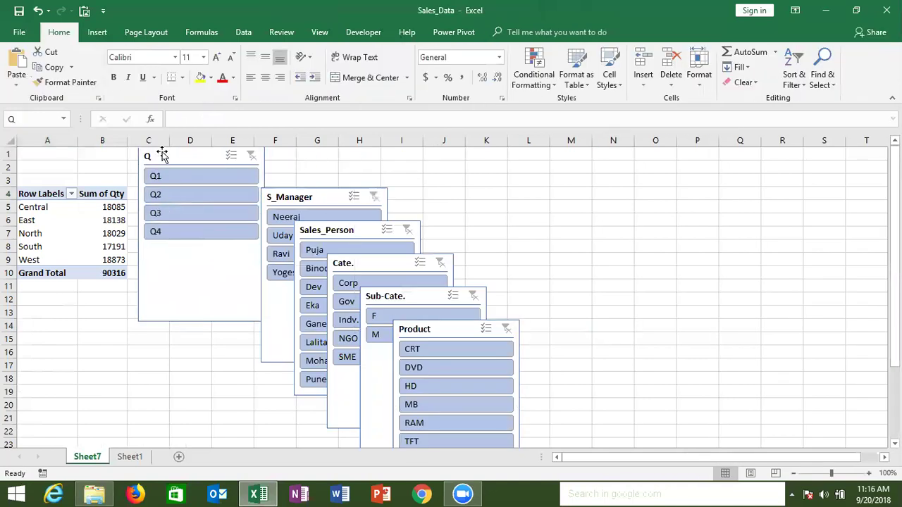
left_click_drag(203, 322, 183, 250)
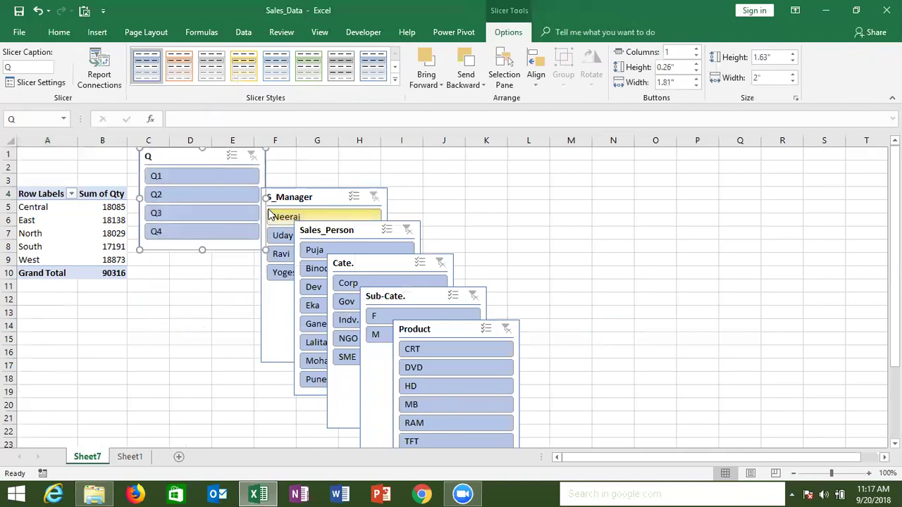
left_click_drag(265, 198, 210, 200)
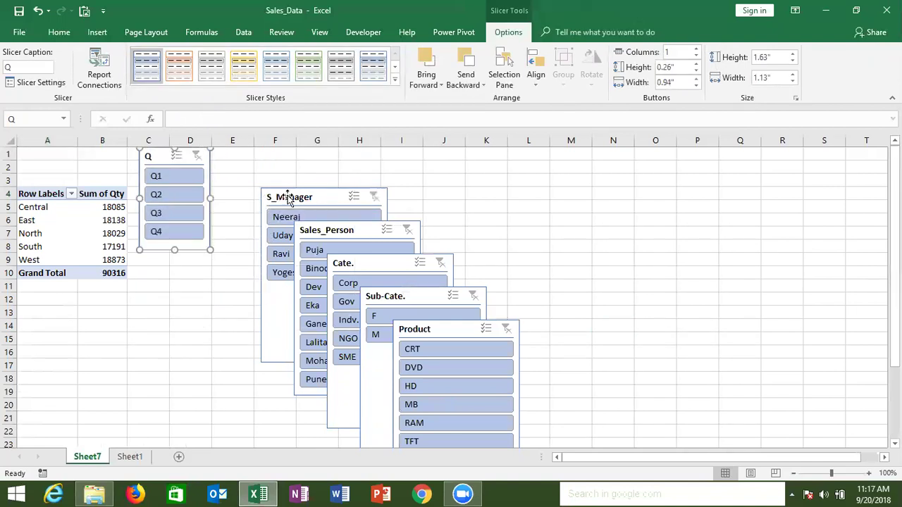
left_click_drag(288, 200, 237, 155)
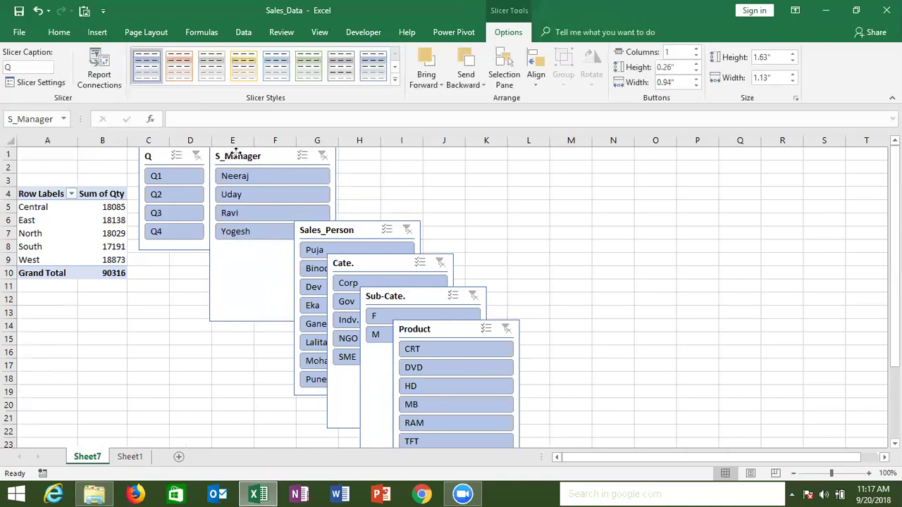
left_click_drag(273, 320, 270, 249)
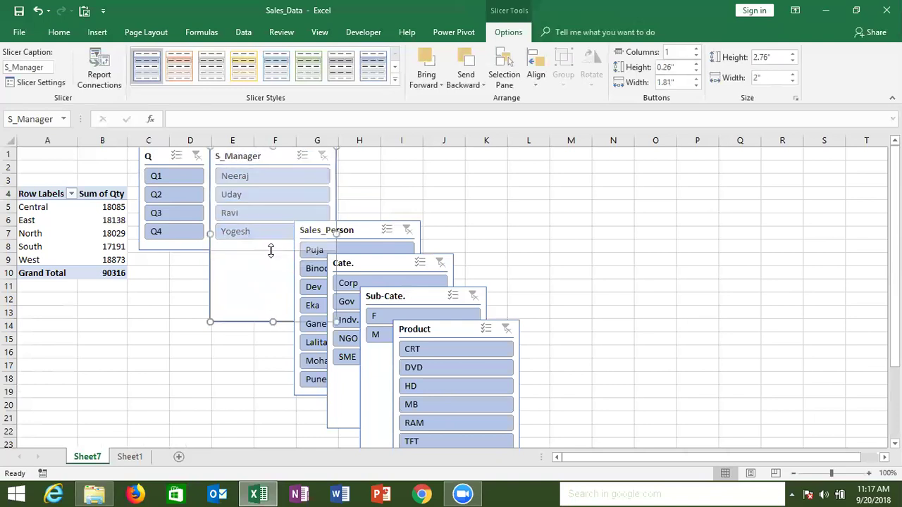
left_click_drag(361, 233, 408, 201)
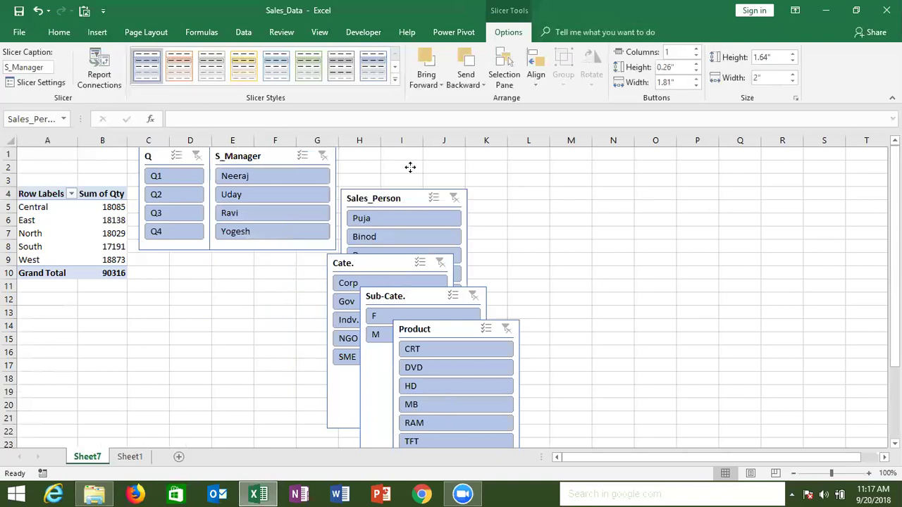
left_click_drag(410, 167, 401, 161)
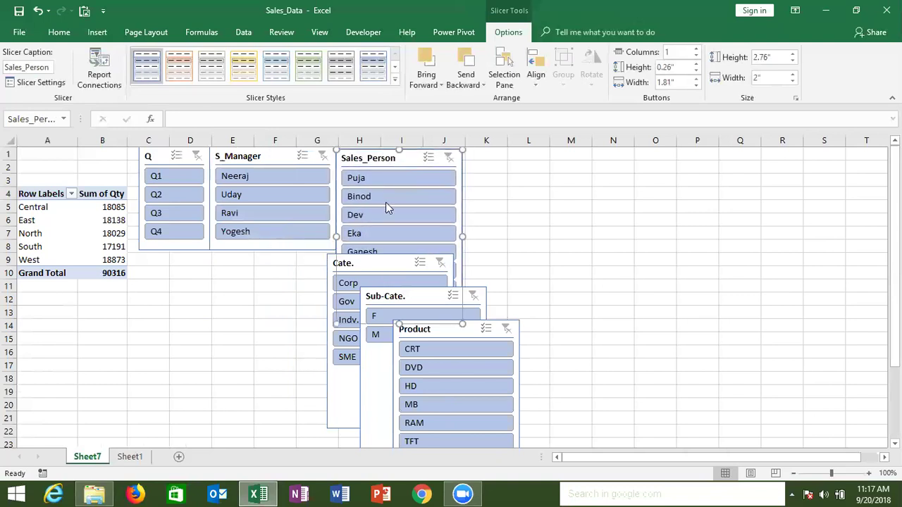
Step: Place shortened, narrower Cate. and Product slicers in a row below the Q slicer
mouse_move(329, 265)
left_mouse_down()
mouse_move(142, 278)
mouse_move(141, 262)
left_mouse_up()
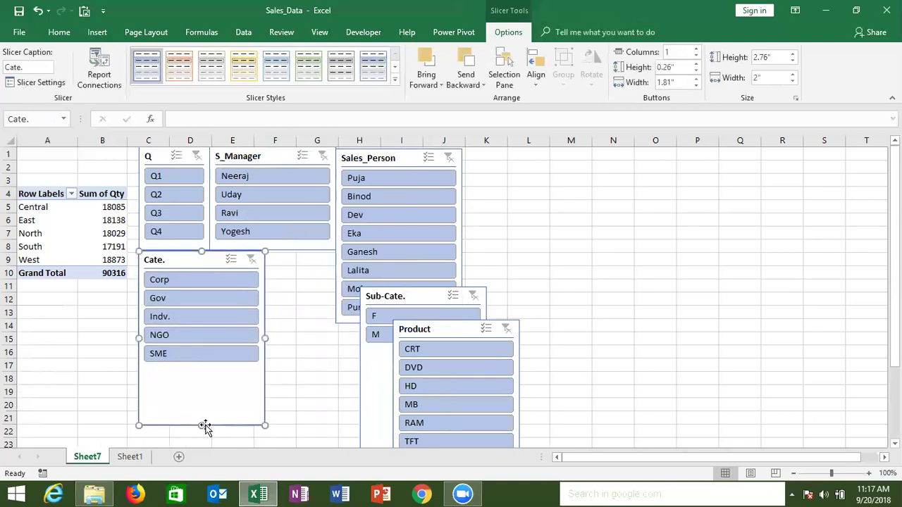
left_click_drag(201, 379, 197, 367)
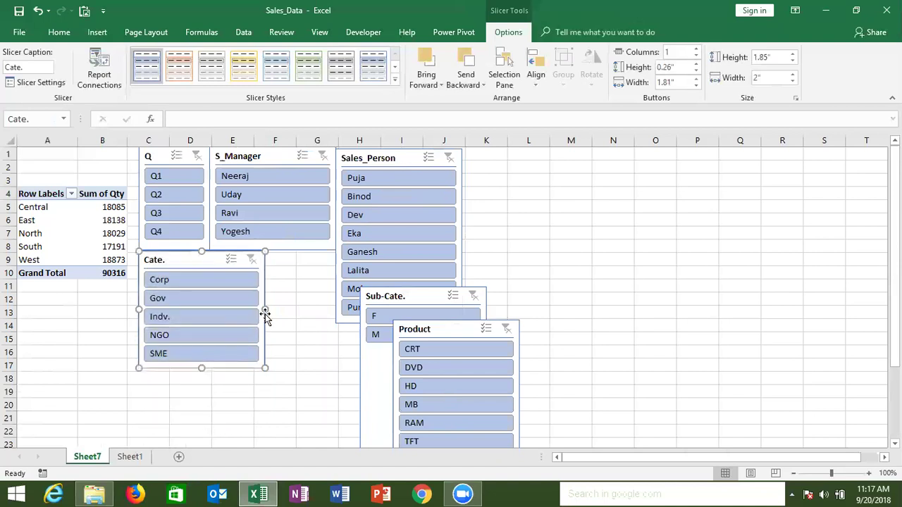
left_click_drag(264, 310, 228, 310)
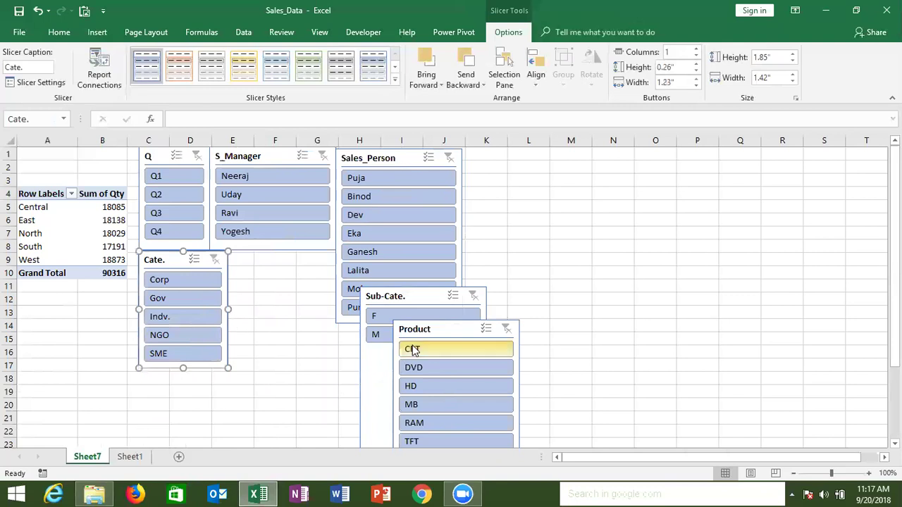
mouse_move(414, 329)
left_mouse_down()
mouse_move(304, 308)
mouse_move(254, 263)
left_mouse_up()
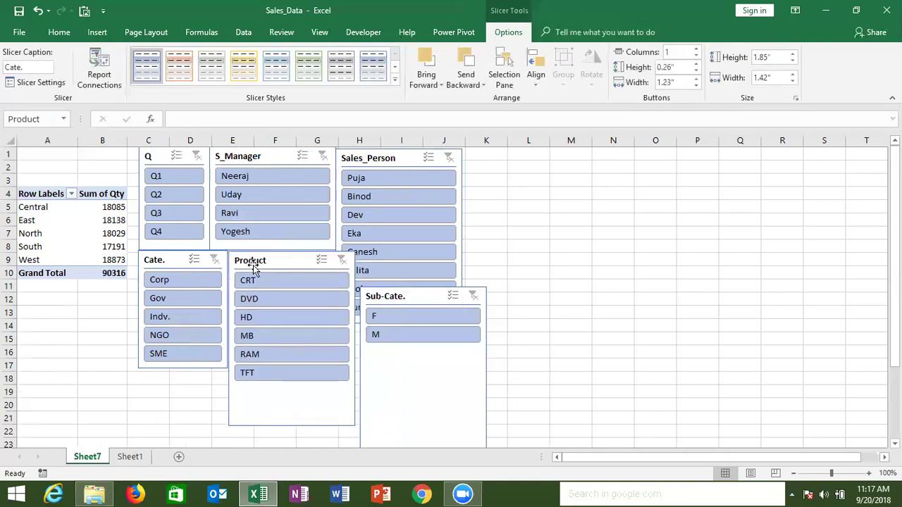
left_click(280, 371)
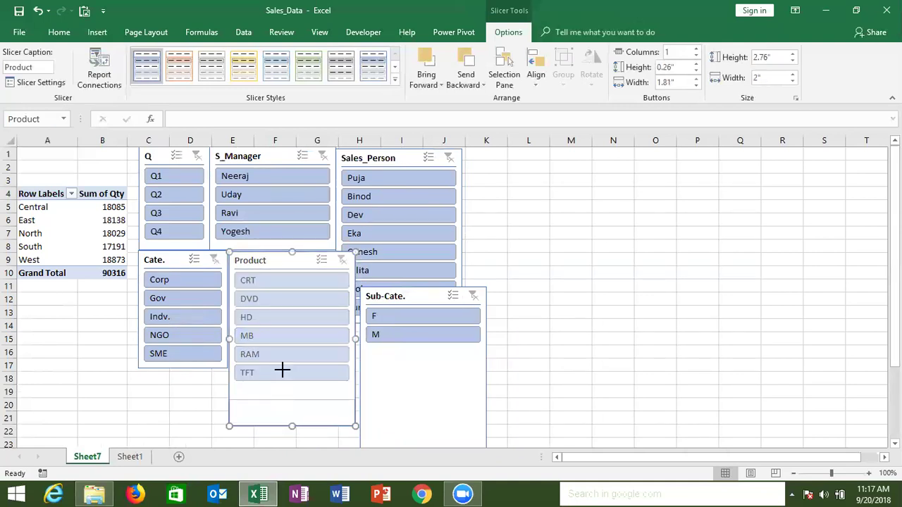
left_click_drag(281, 367, 281, 368)
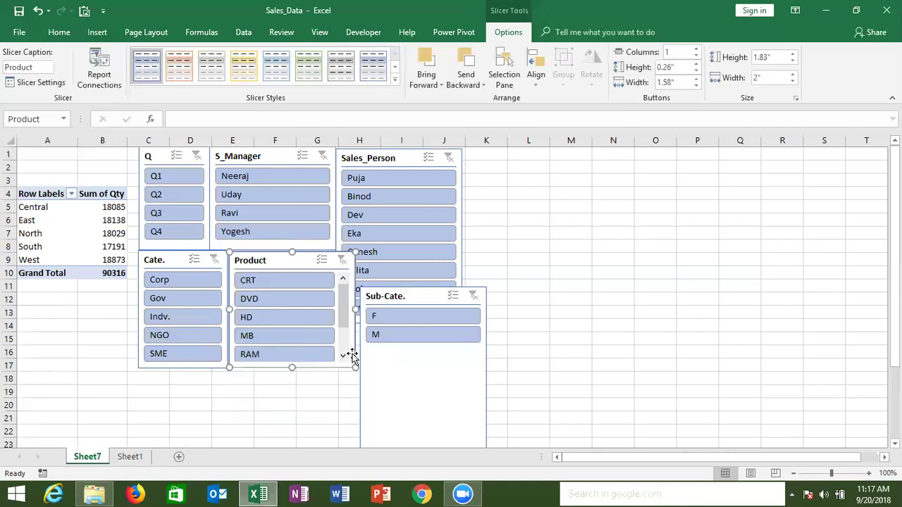
left_click_drag(331, 308, 335, 308)
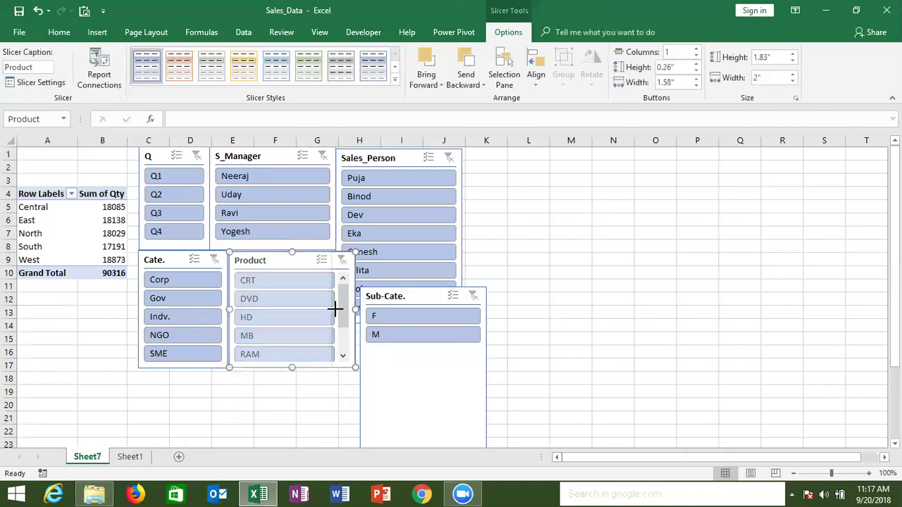
Step: Shrink the Sub-Cate. slicer under Sales_Person and narrow the Sales_Person slicer
left_click(444, 386)
left_click_drag(437, 298, 566, 236)
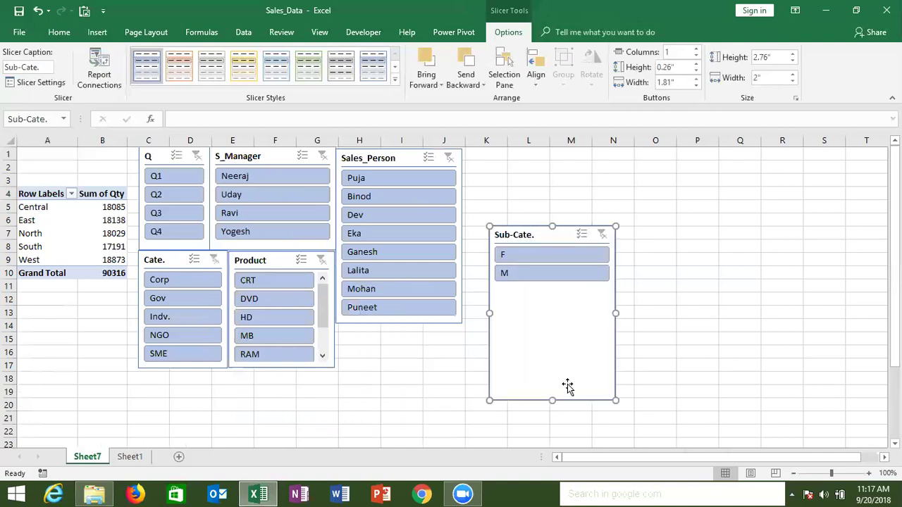
left_click_drag(551, 346, 544, 290)
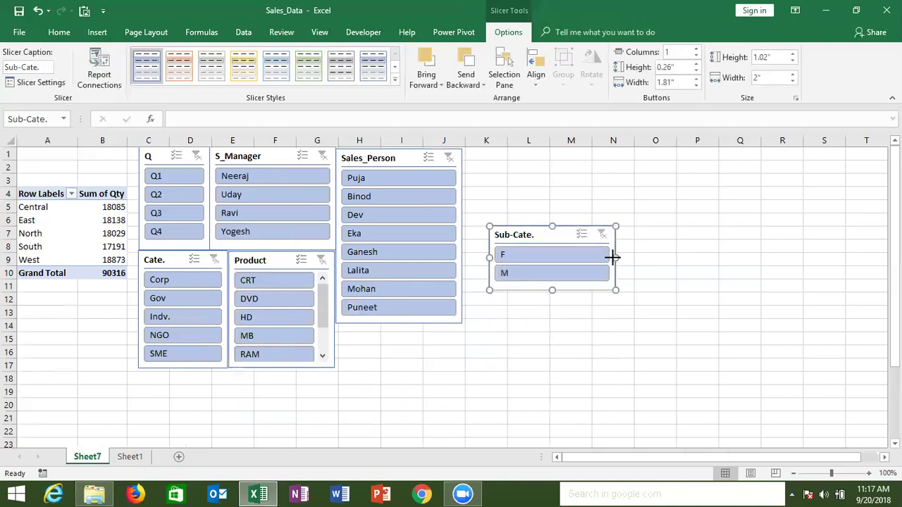
left_click_drag(615, 257, 569, 257)
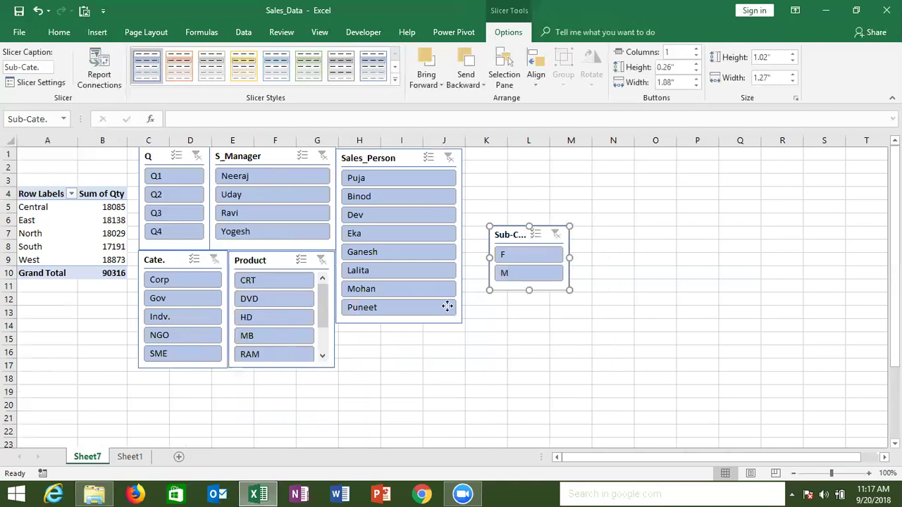
left_click_drag(446, 306, 364, 336)
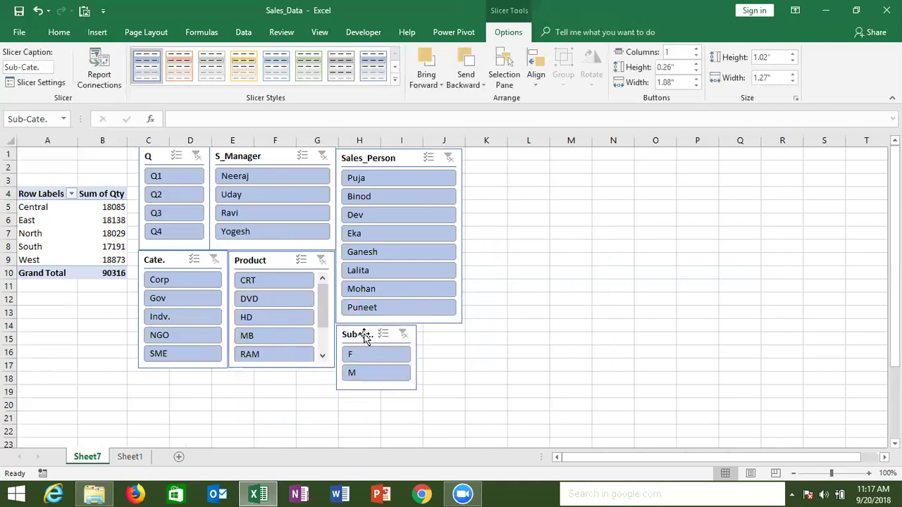
left_click(460, 233)
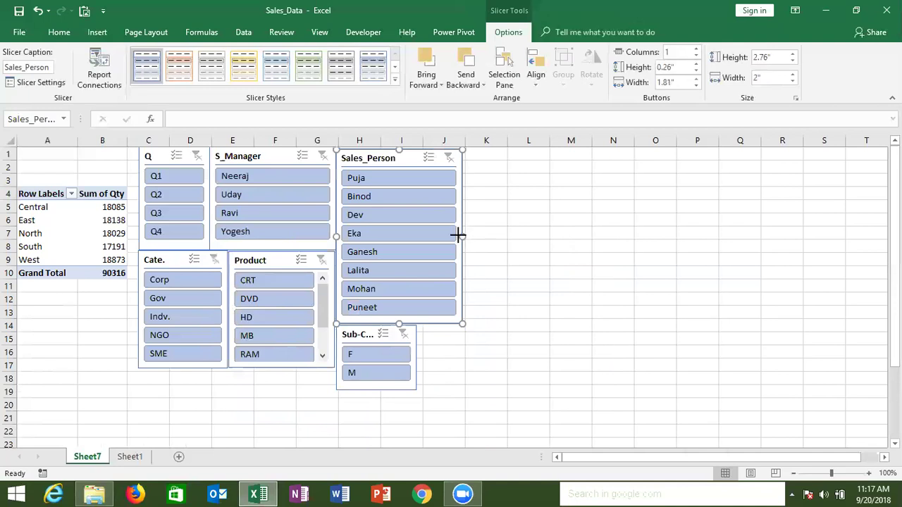
left_click_drag(463, 233, 440, 236)
left_click(556, 251)
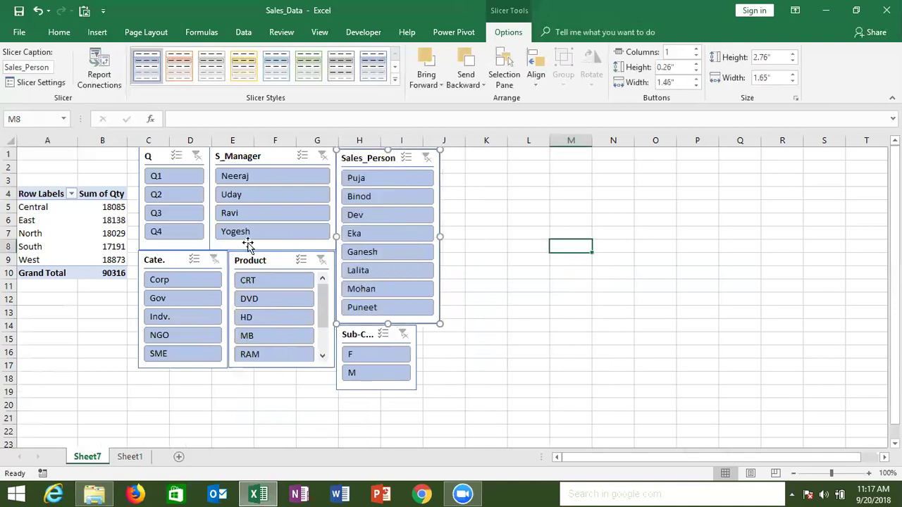
Step: Test slicers by filtering to one salesperson and DVD, then clear the Product and Sales_Person filters
left_click(158, 179)
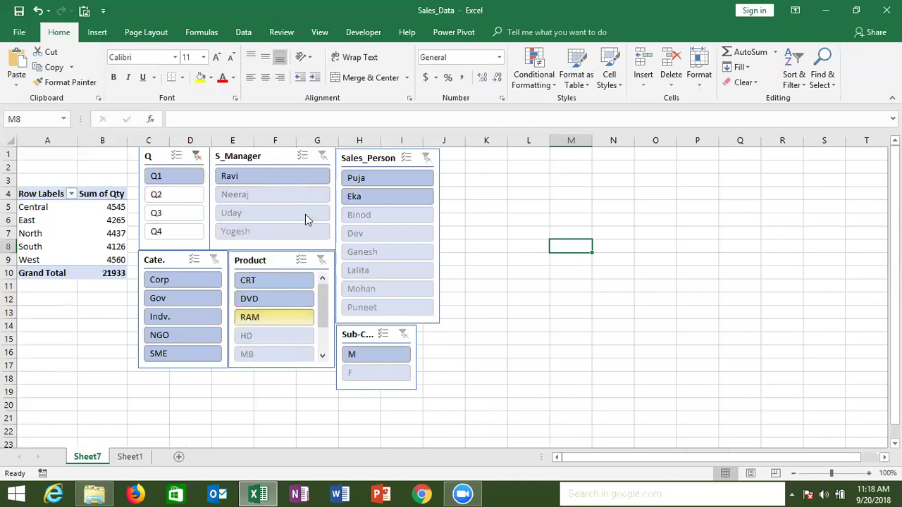
left_click(355, 180)
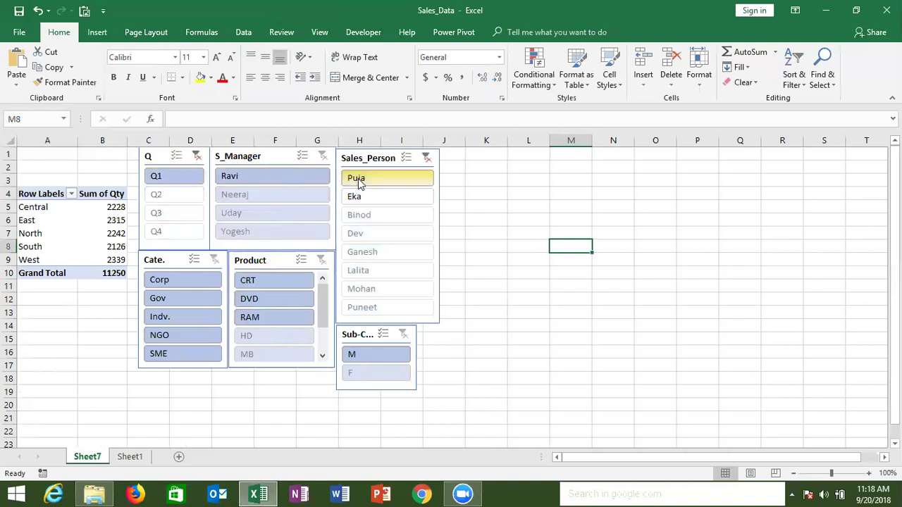
left_click(267, 298)
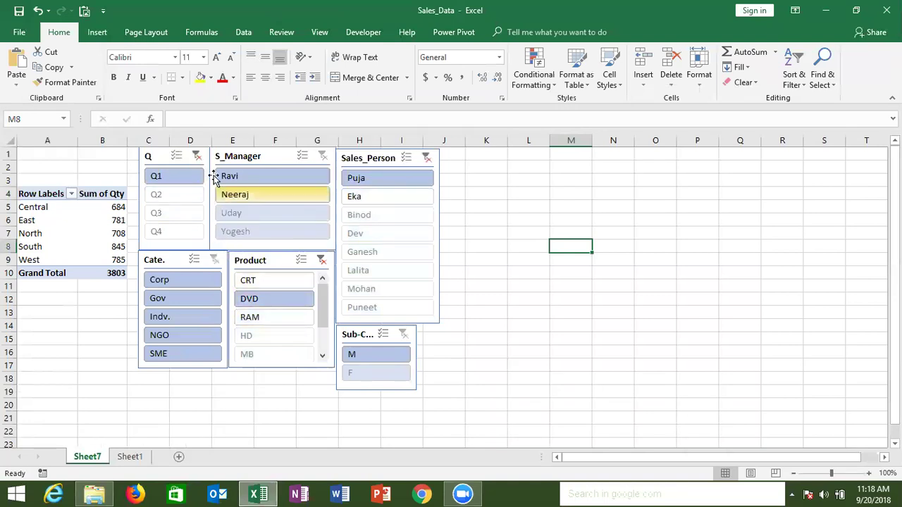
left_click(320, 261)
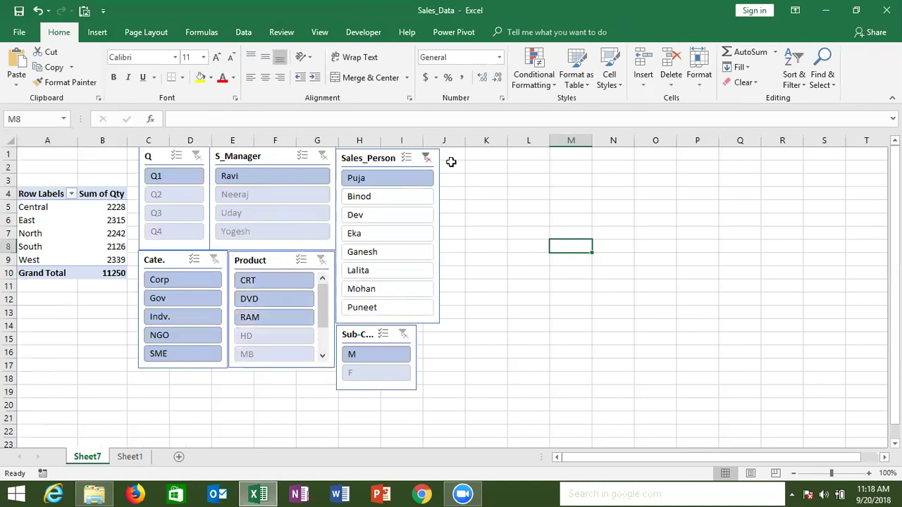
key("alt+c")
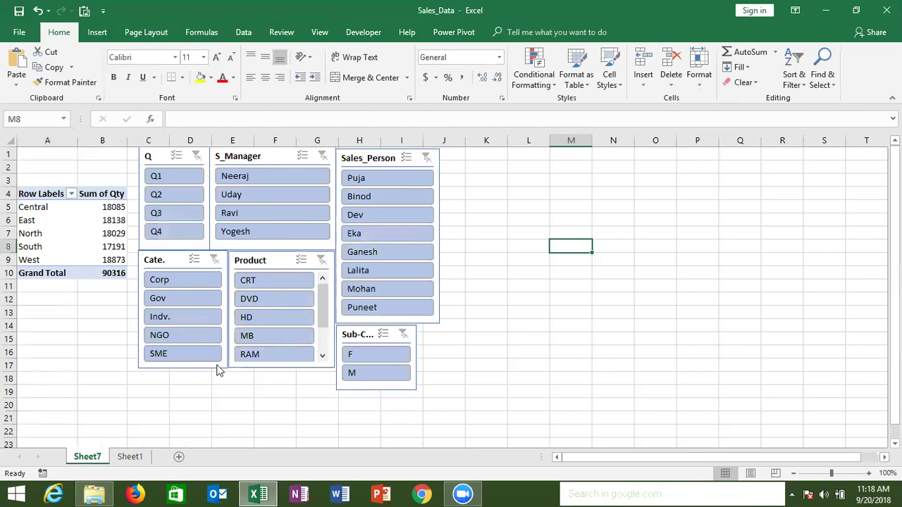
Step: Add a new worksheet named Summary, then go back to the data on Sheet1
left_click(131, 456)
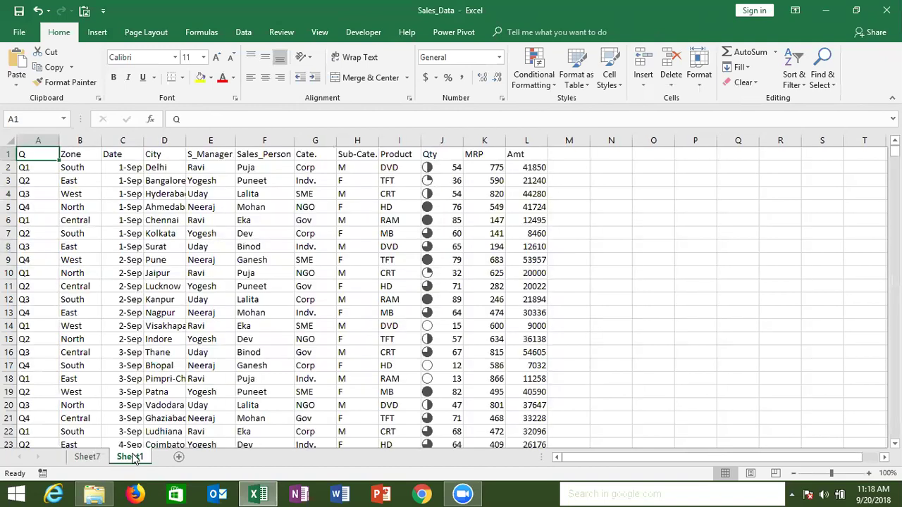
left_click(178, 457)
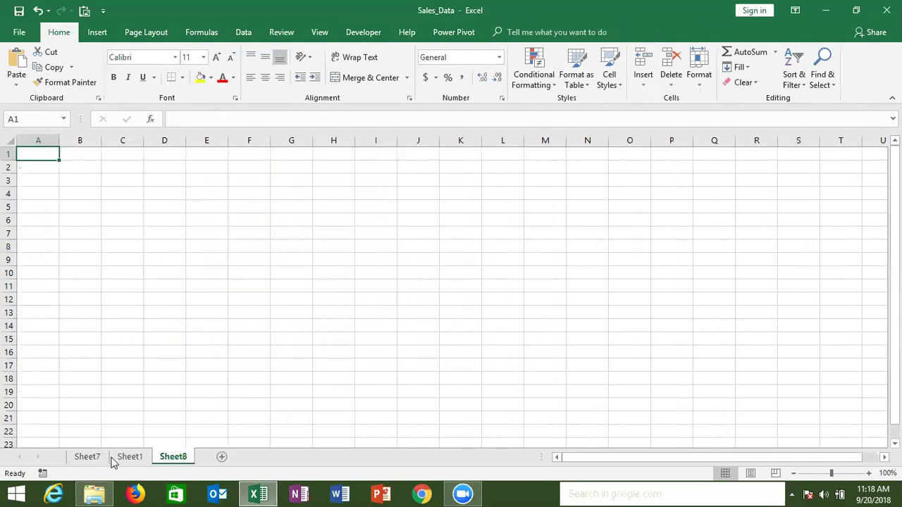
left_click(87, 456)
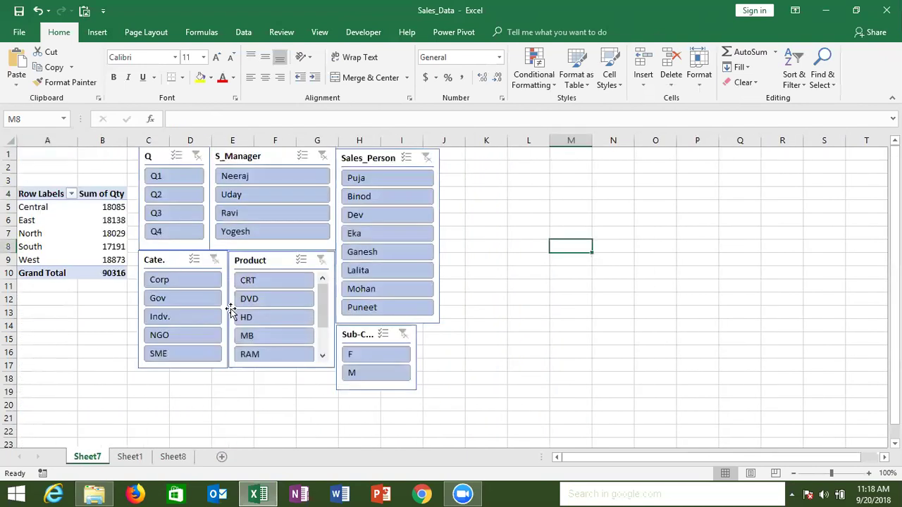
left_click(182, 457)
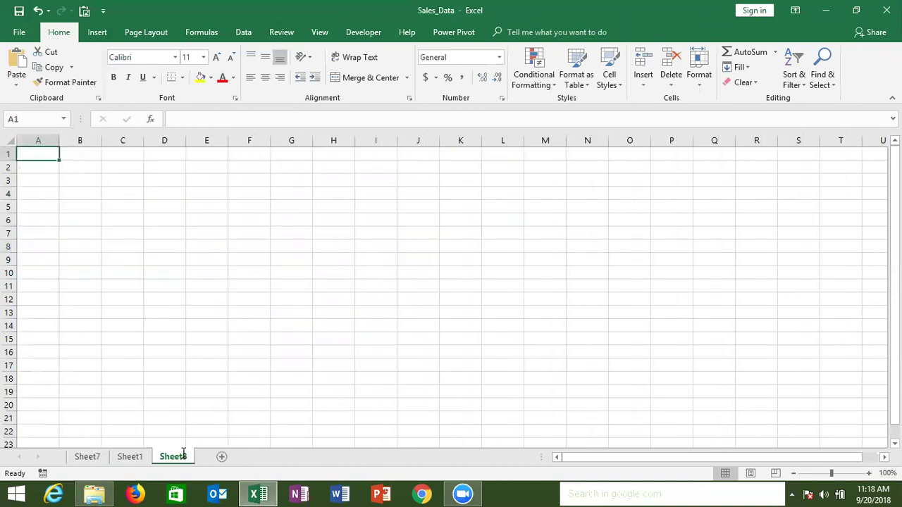
double_click(172, 457)
type("Su")
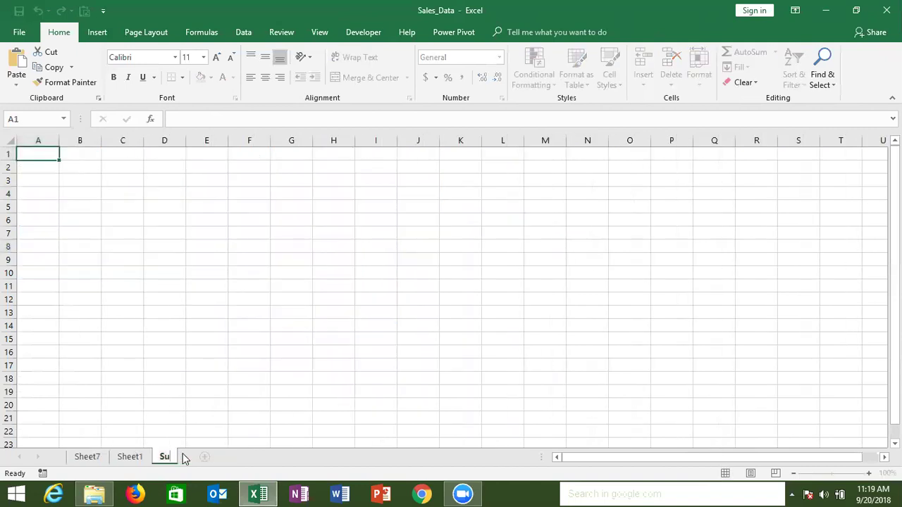
type("mmary")
key("Return")
left_click(182, 406)
left_click(132, 456)
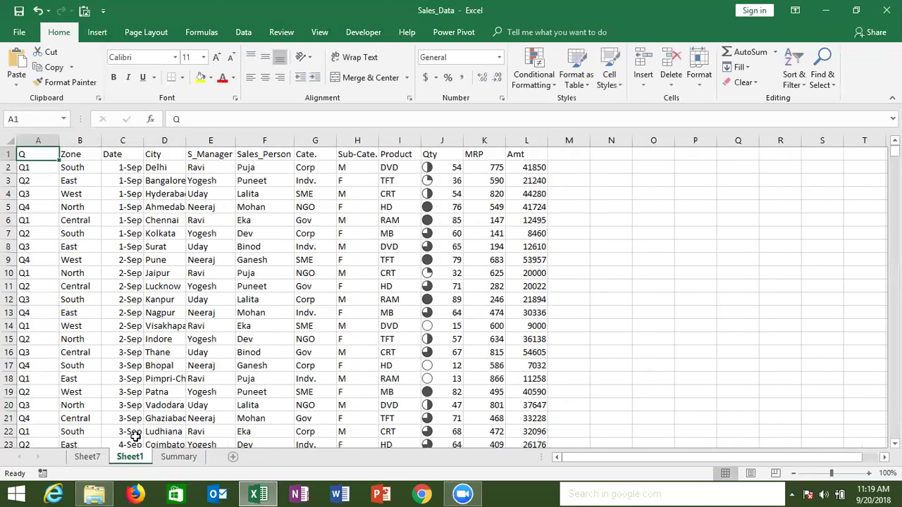
left_click(98, 33)
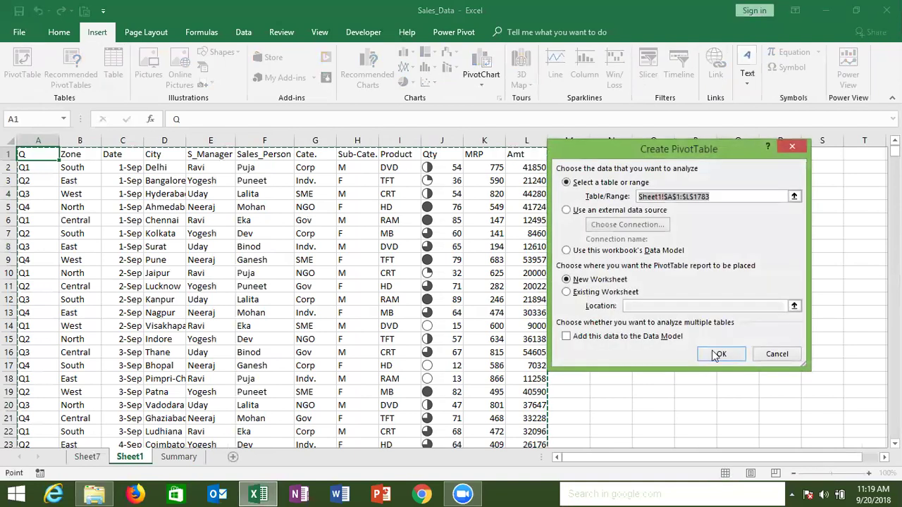
Step: Build a pivot on new Sheet9 with Q rows and Sum of Qty and Sum of Amt values
left_click(714, 350)
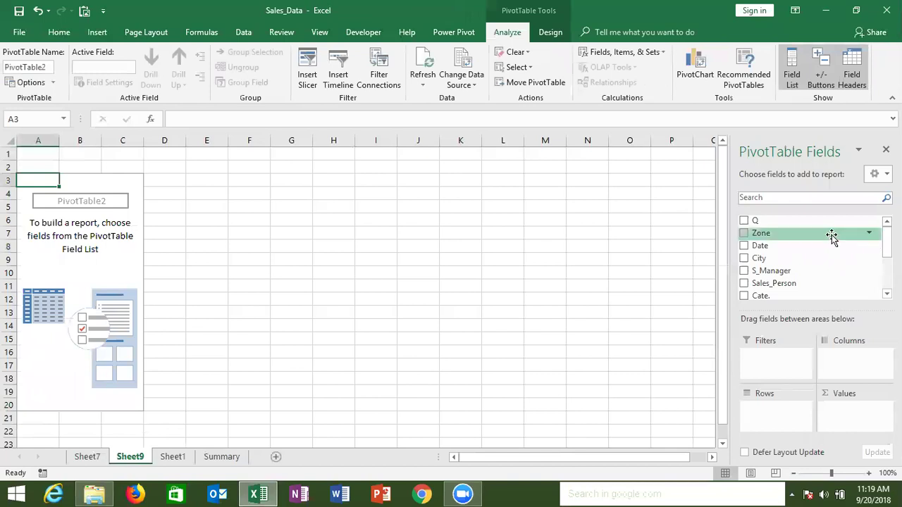
left_click_drag(828, 221, 777, 425)
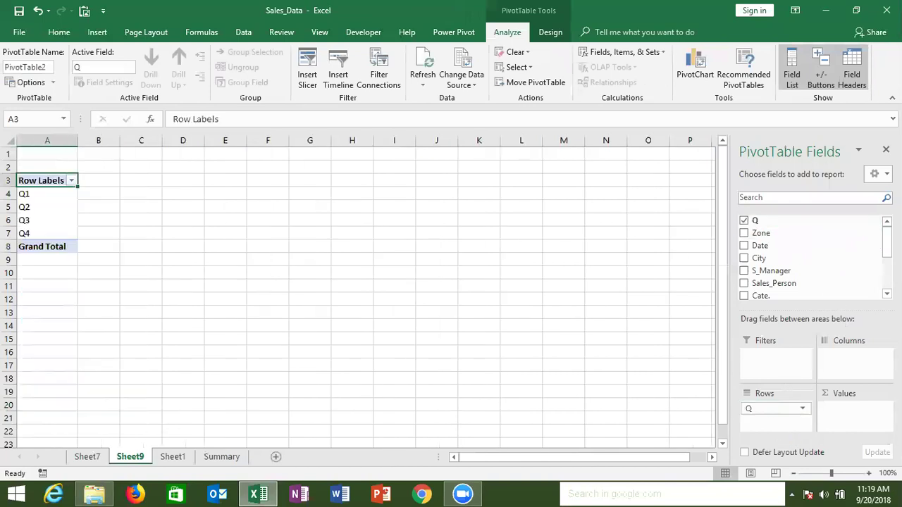
scroll(828, 282, "down", 2)
mouse_move(828, 284)
left_mouse_down()
mouse_move(861, 388)
mouse_move(860, 413)
left_mouse_up()
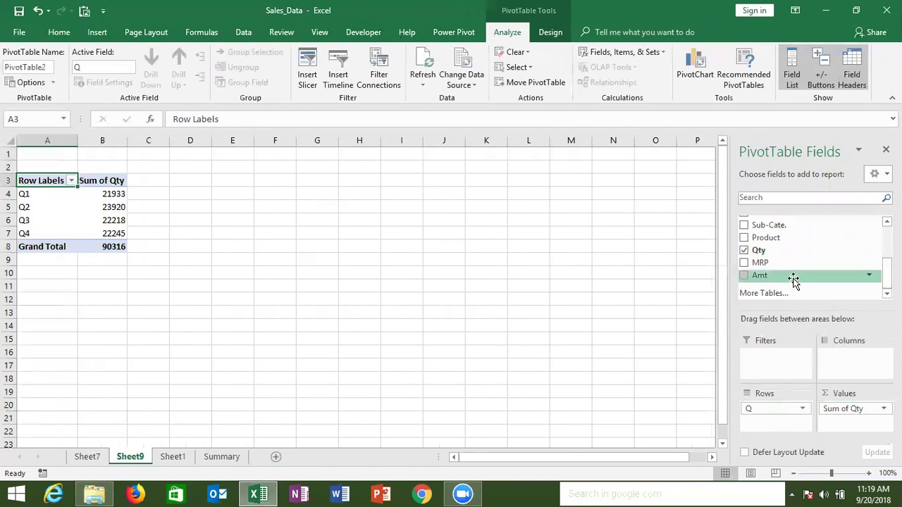
left_click_drag(794, 278, 859, 421)
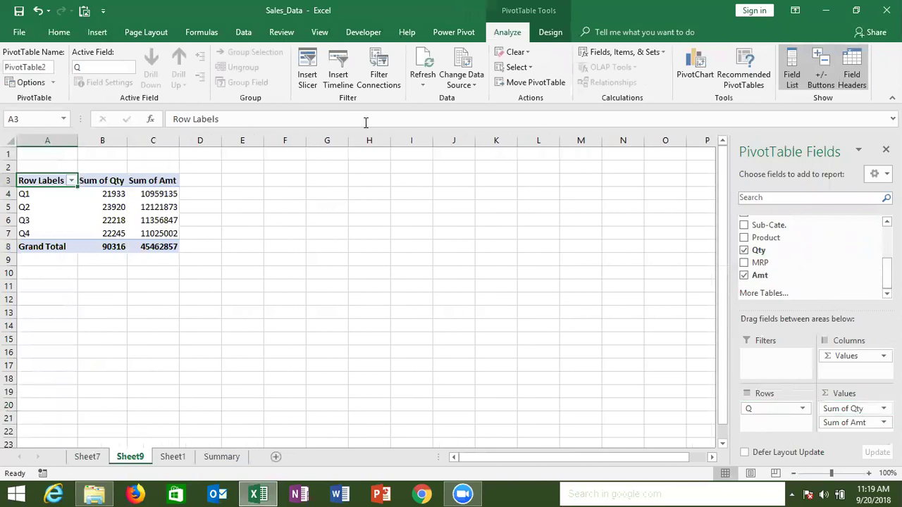
left_click(98, 32)
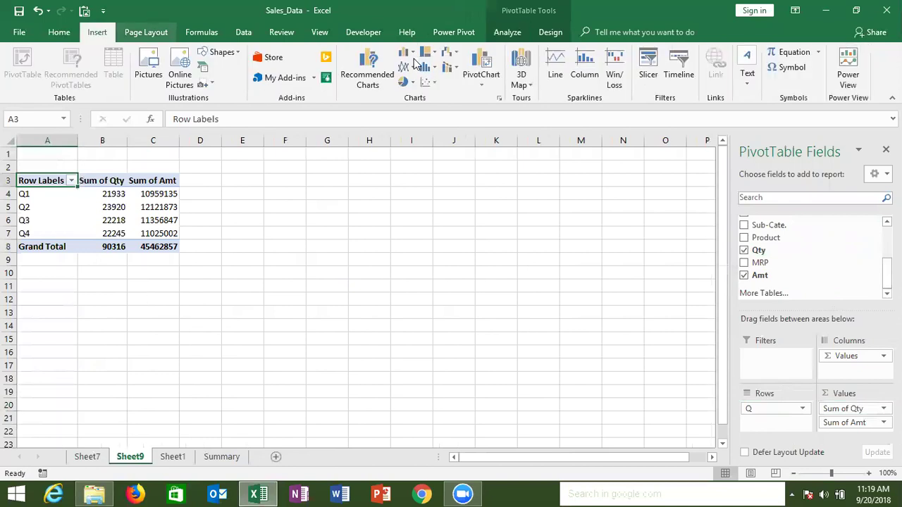
Step: Insert then delete a quarterly pivot chart, and remove Sum of Amt from the pivot values
key("alt+F1")
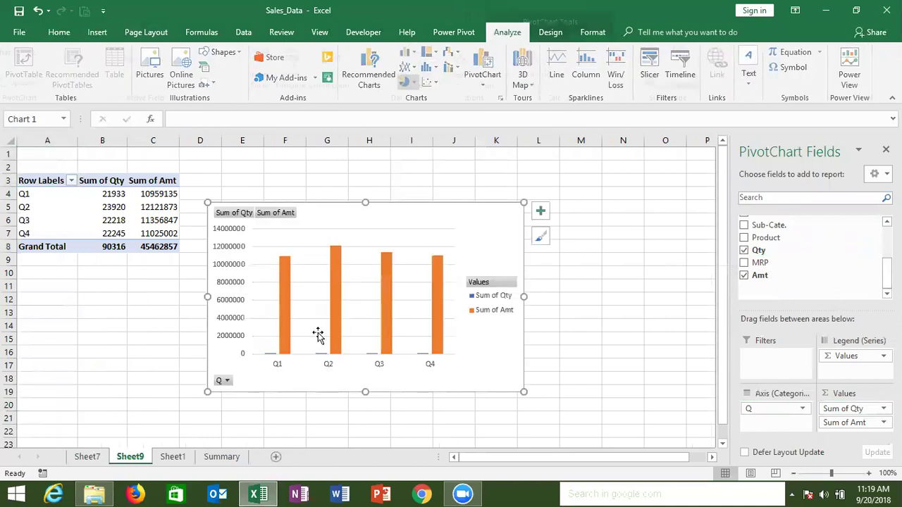
left_click_drag(272, 358, 288, 325)
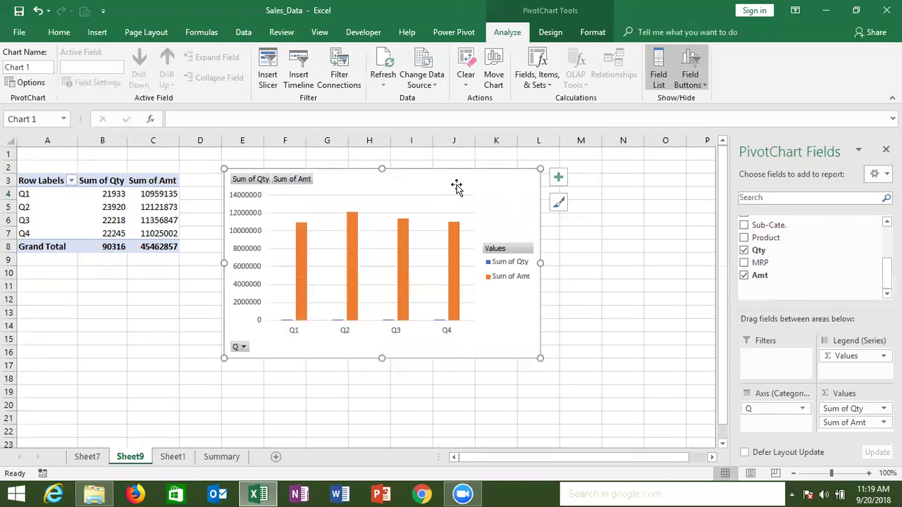
key("Delete")
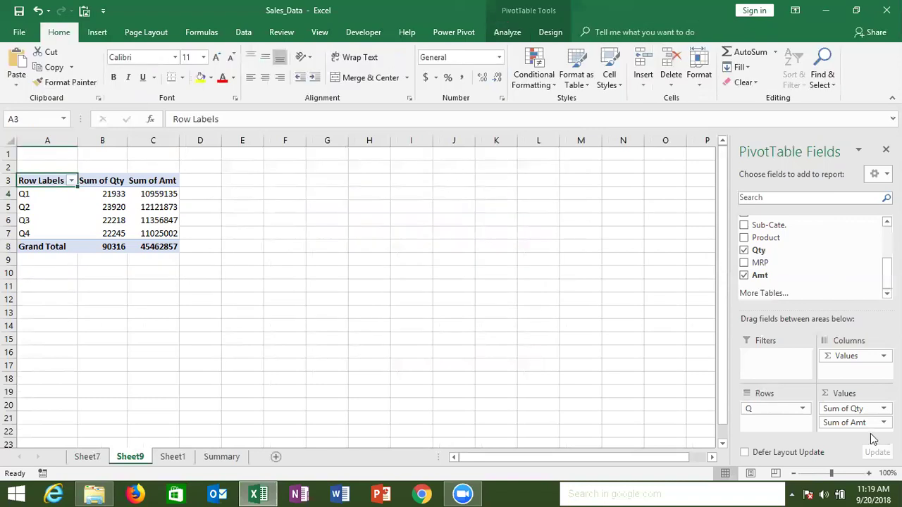
left_click_drag(849, 422, 837, 275)
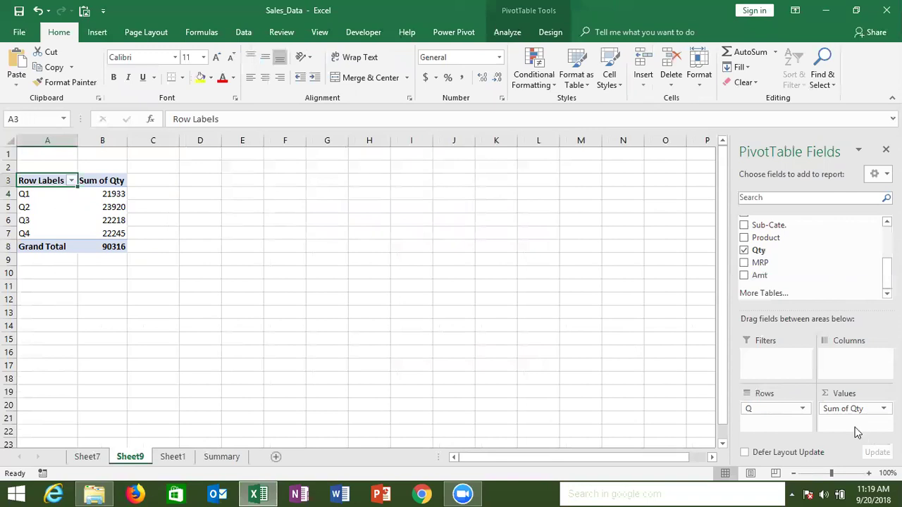
Step: Insert a second pivot table from the Sheet1 data at cell D3 of Sheet9
left_click(173, 456)
left_click(97, 32)
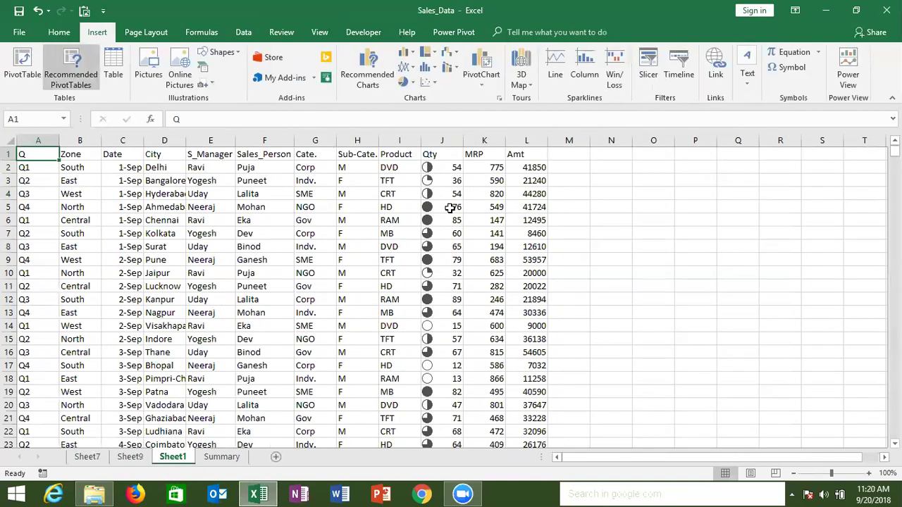
key("alt+n")
key("v")
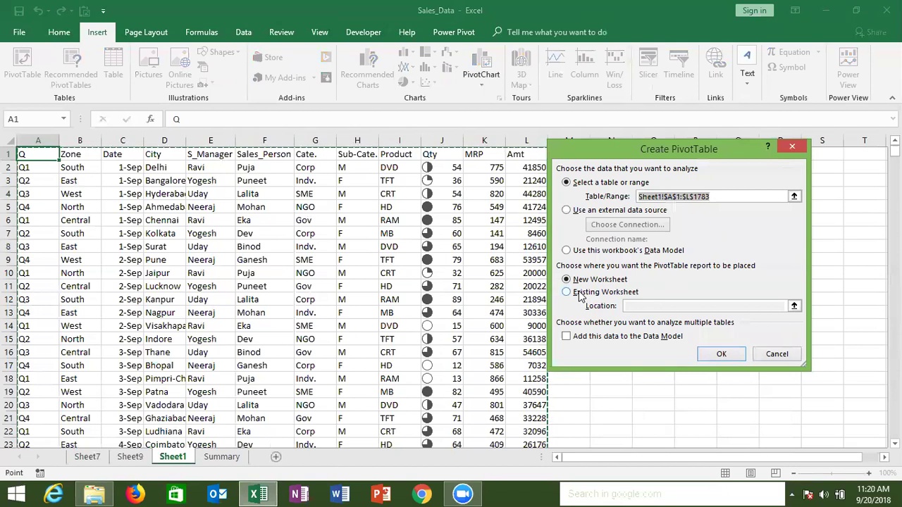
left_click(579, 293)
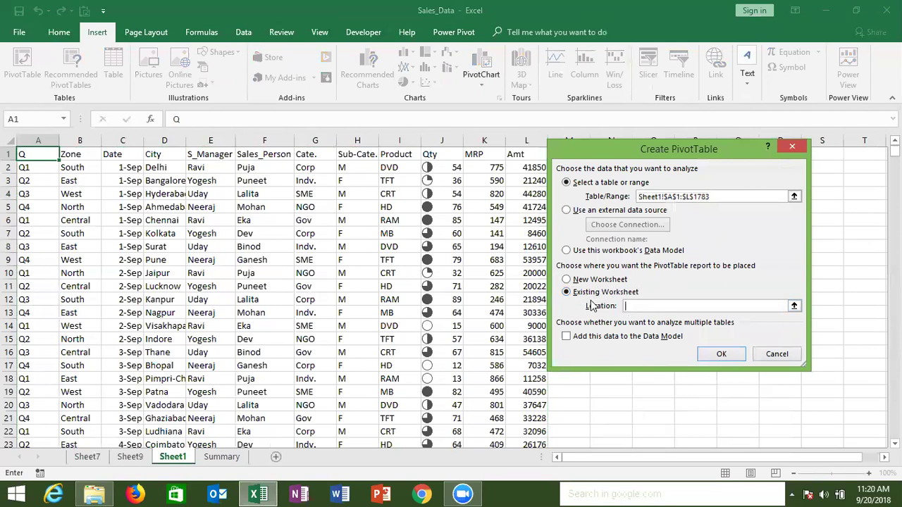
left_click(133, 460)
left_click(203, 182)
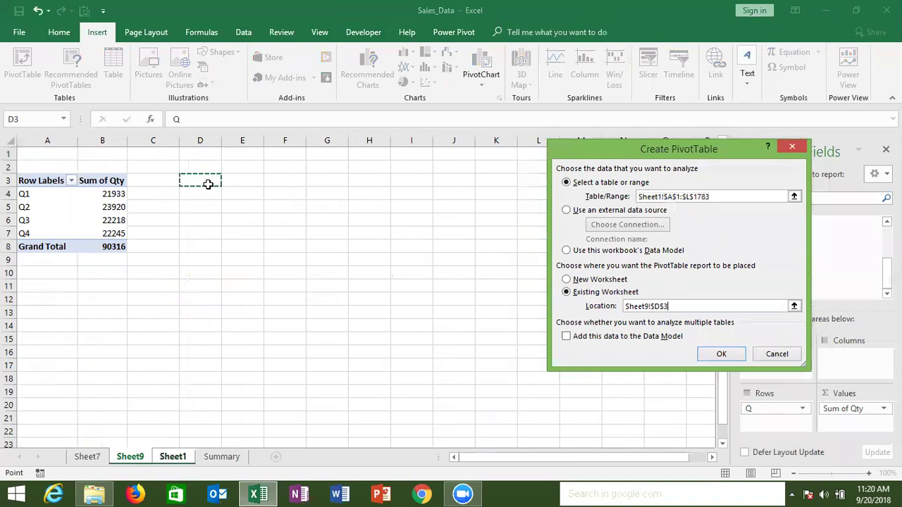
left_click(719, 353)
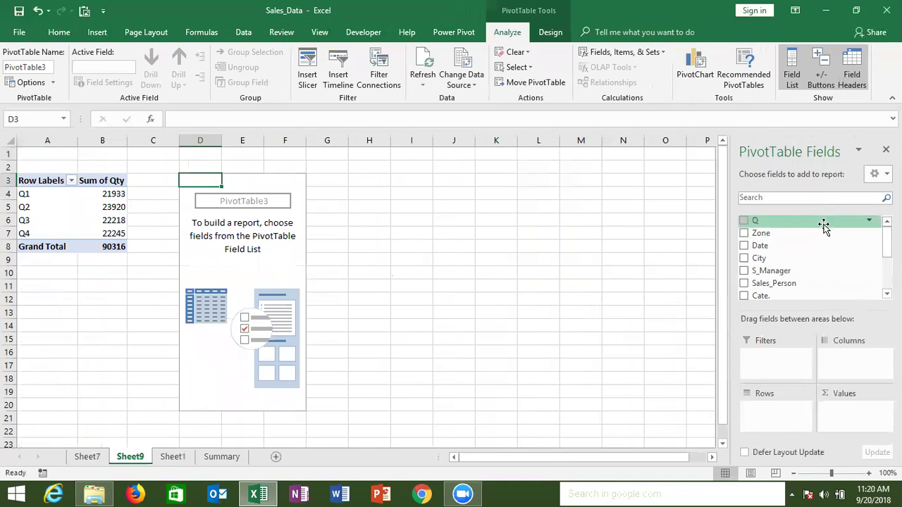
Step: Fill the D3 pivot with Q in Rows and Sum of Amt in Values, showing Q1–Q4
left_click_drag(822, 223, 782, 414)
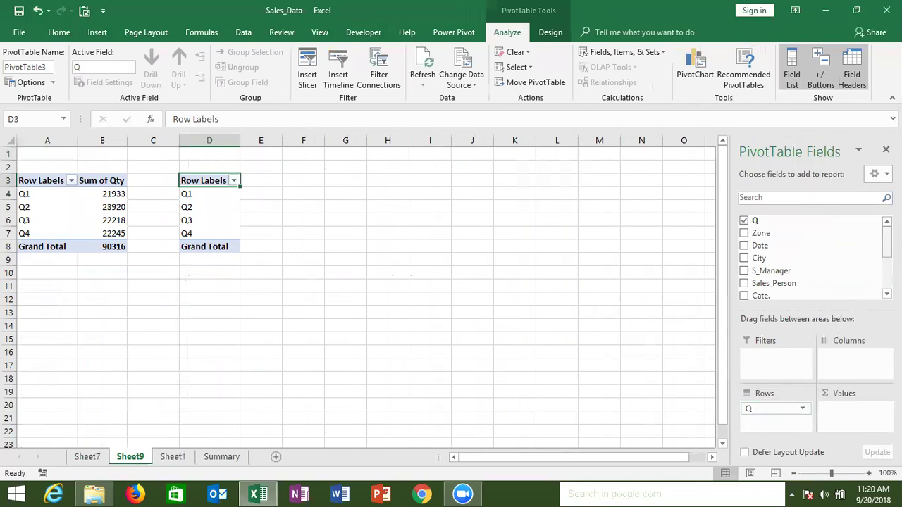
scroll(804, 272, "down", 3)
left_click_drag(760, 275, 877, 416)
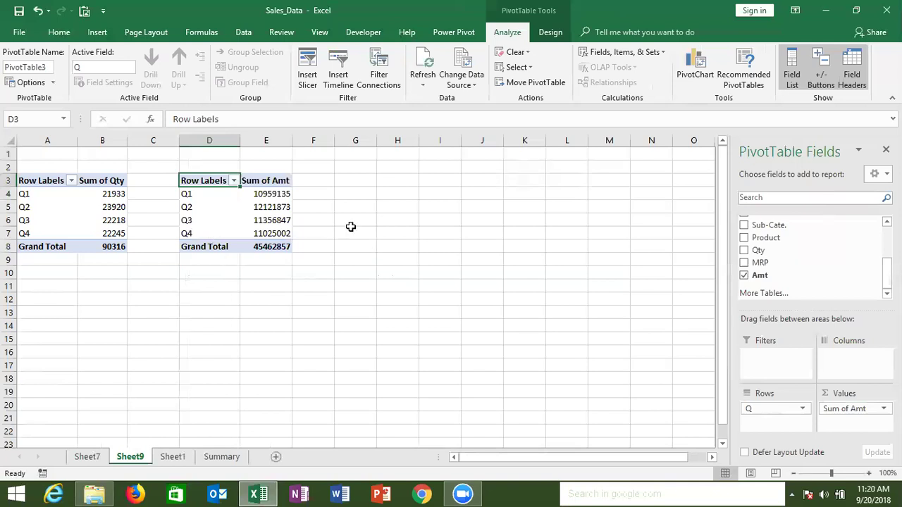
scroll(811, 257, "up", 1)
scroll(810, 257, "up", 2)
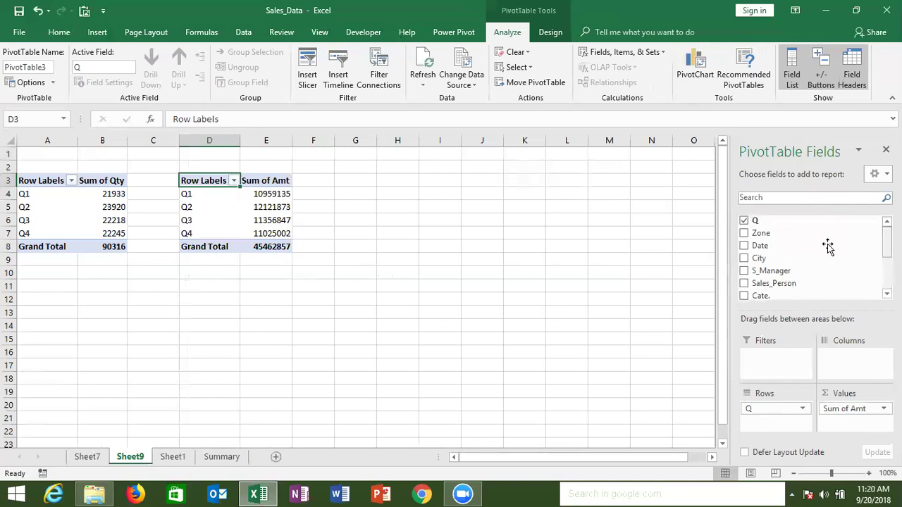
left_click(623, 277)
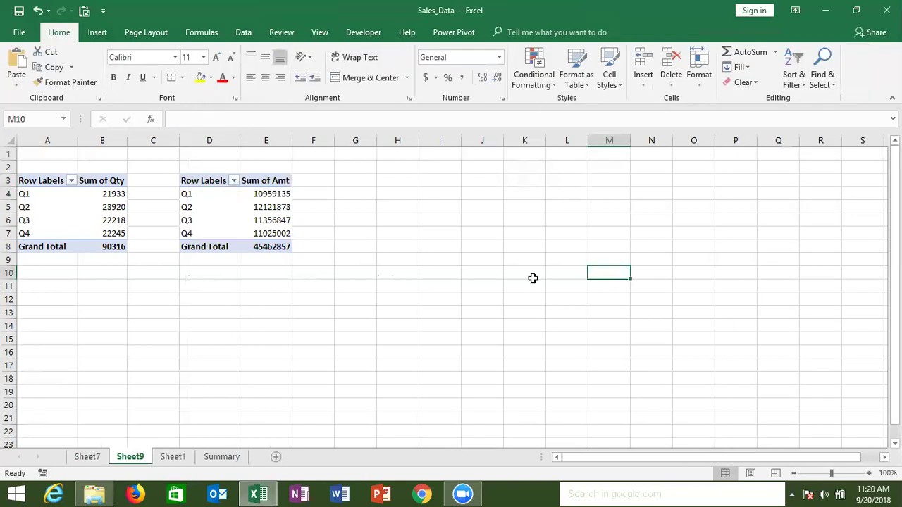
Step: Copy the Sum of Amt pivot D3:E8 to H3 and swap its rows from Q to Zone
left_click(229, 182)
left_click_drag(230, 183, 275, 242)
key("ctrl+c")
left_click(384, 182)
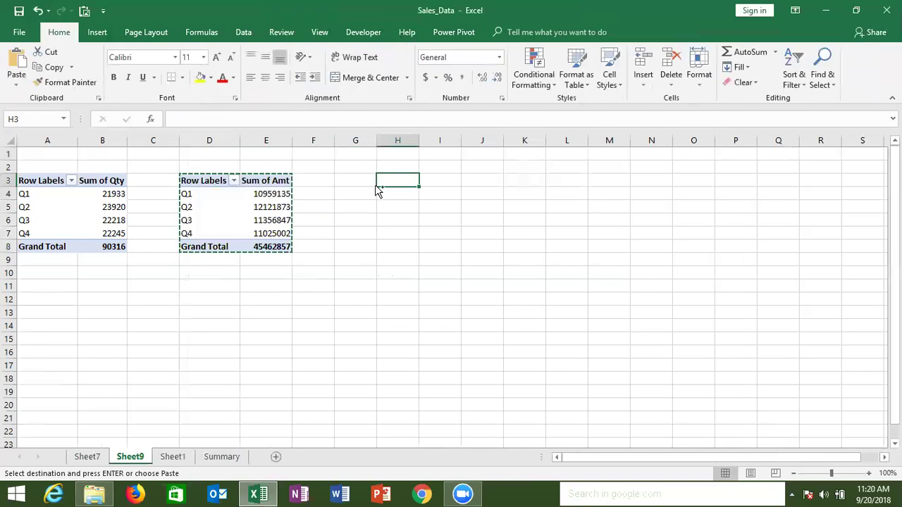
key("ctrl+v")
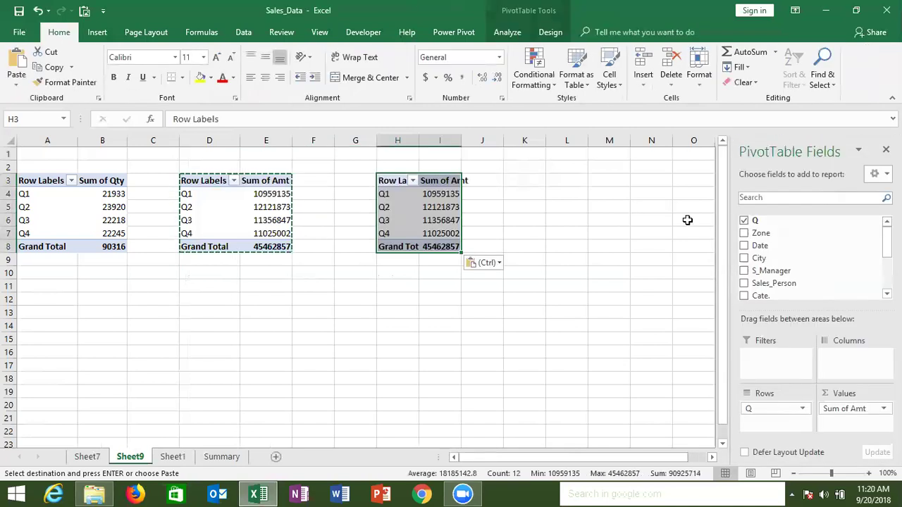
mouse_move(773, 283)
left_mouse_down()
mouse_move(782, 341)
mouse_move(845, 250)
mouse_move(795, 421)
left_mouse_up()
Step: Copy the quarterly Sum of Qty pivot at A3:B8
scroll(819, 240, "up", 2)
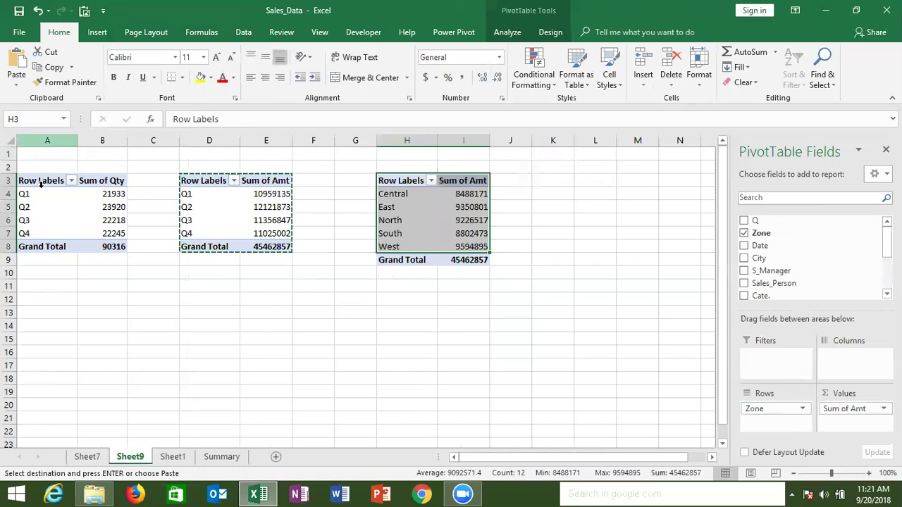
left_click_drag(41, 181, 101, 241)
key("ctrl+c")
Step: Paste the Qty pivot at K3 and replace Q with Zone in its rows, totalling 90316
left_click(552, 180)
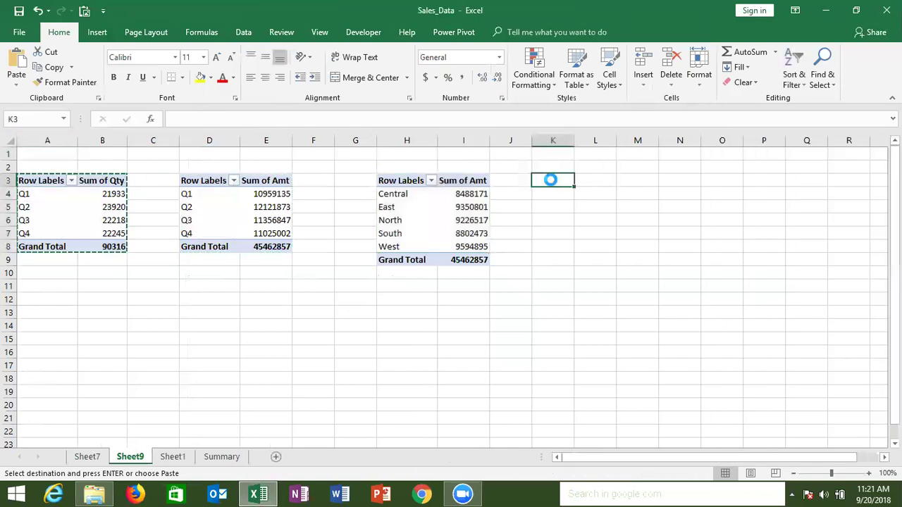
key("ctrl+v")
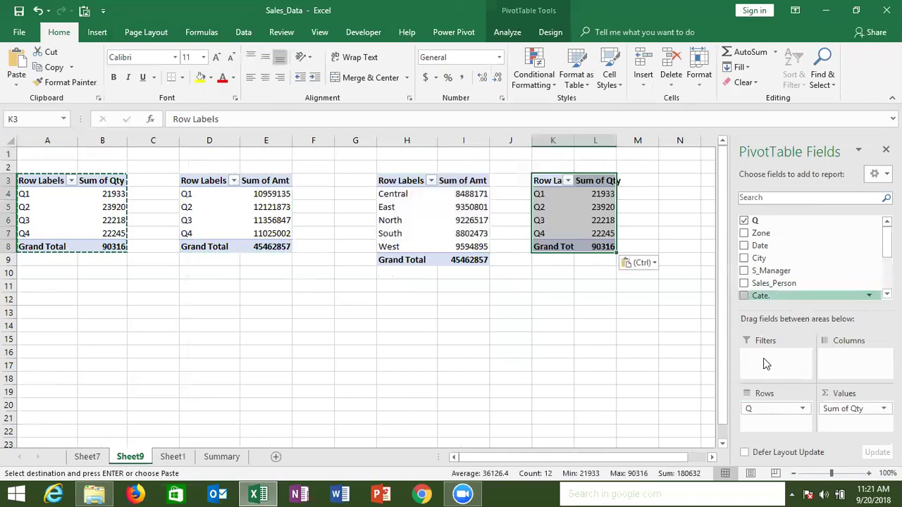
left_click_drag(767, 409, 790, 259)
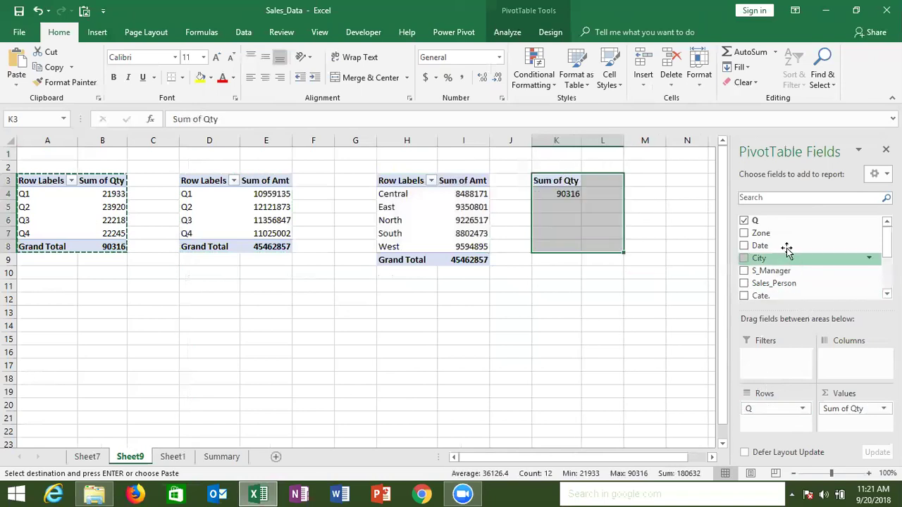
left_click_drag(761, 234, 782, 417)
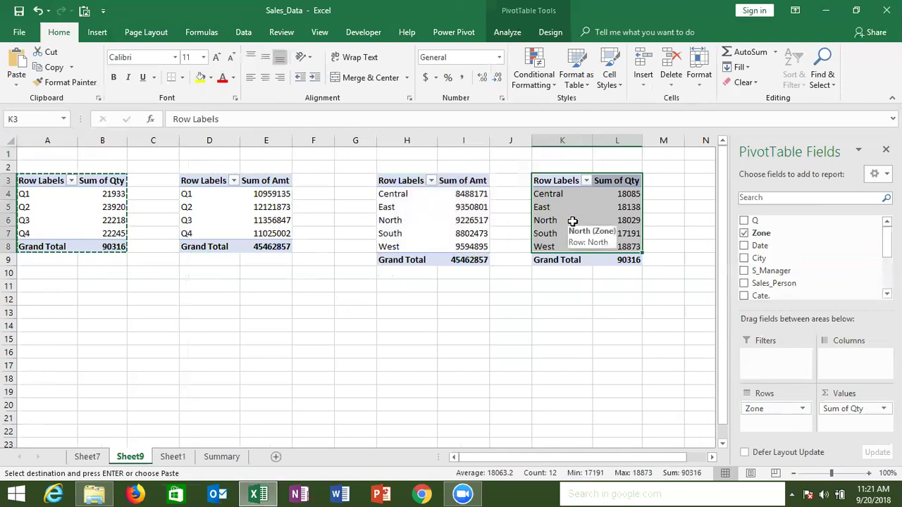
left_click(633, 298)
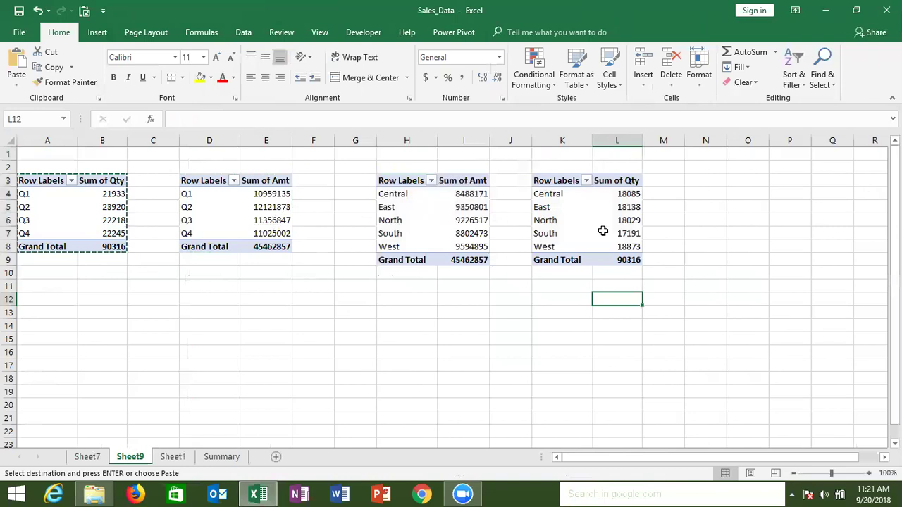
Step: Insert a column chart of the quarterly Sum of Qty pivot with all field buttons hidden
left_click(43, 182)
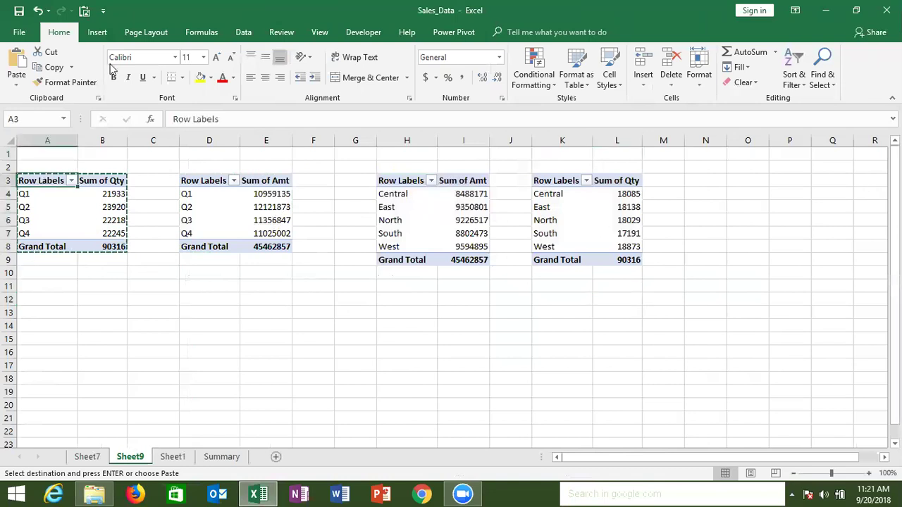
left_click(97, 31)
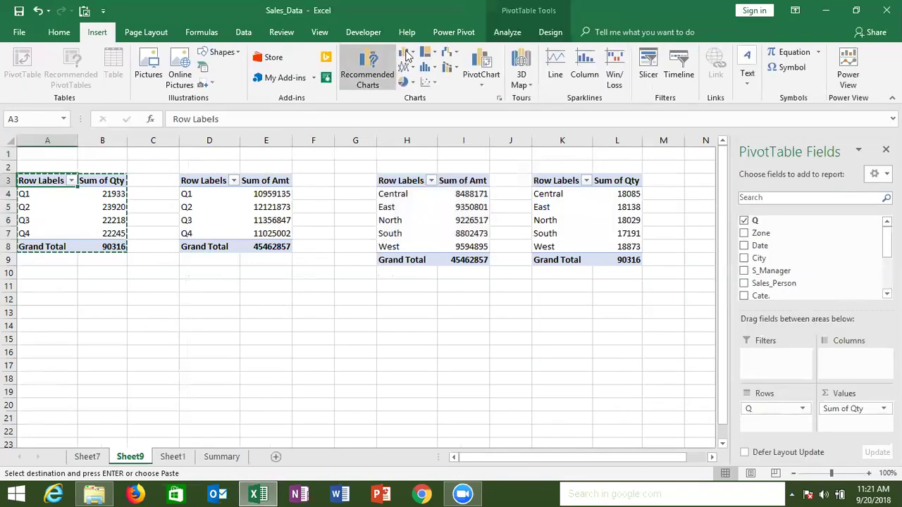
left_click(405, 54)
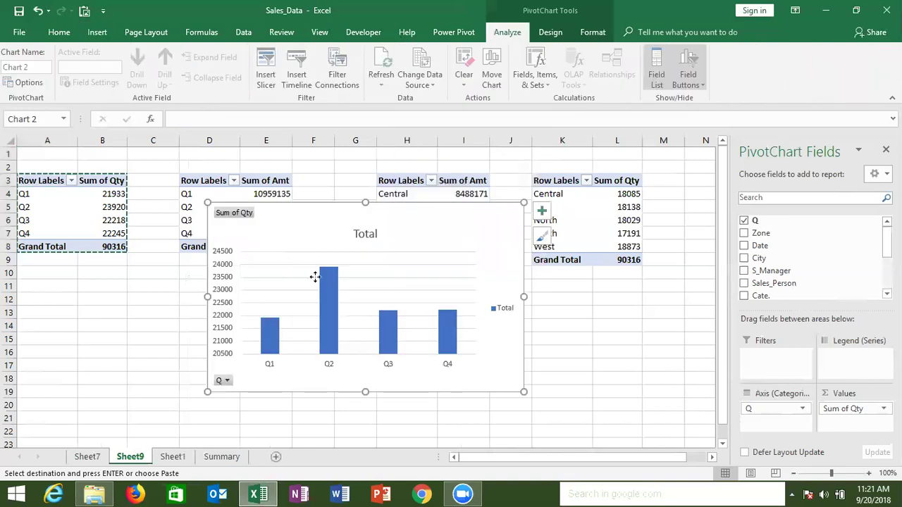
mouse_move(269, 249)
left_mouse_down()
mouse_move(223, 275)
mouse_move(256, 295)
left_mouse_up()
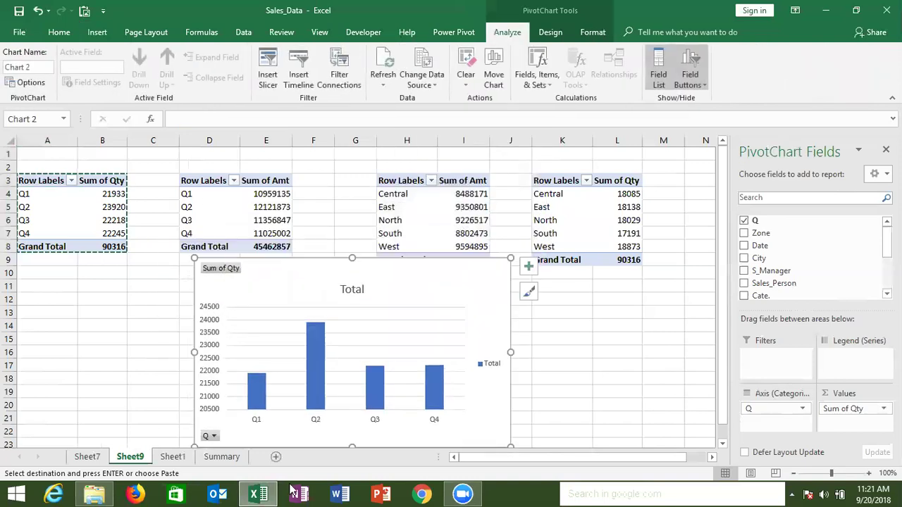
right_click(221, 269)
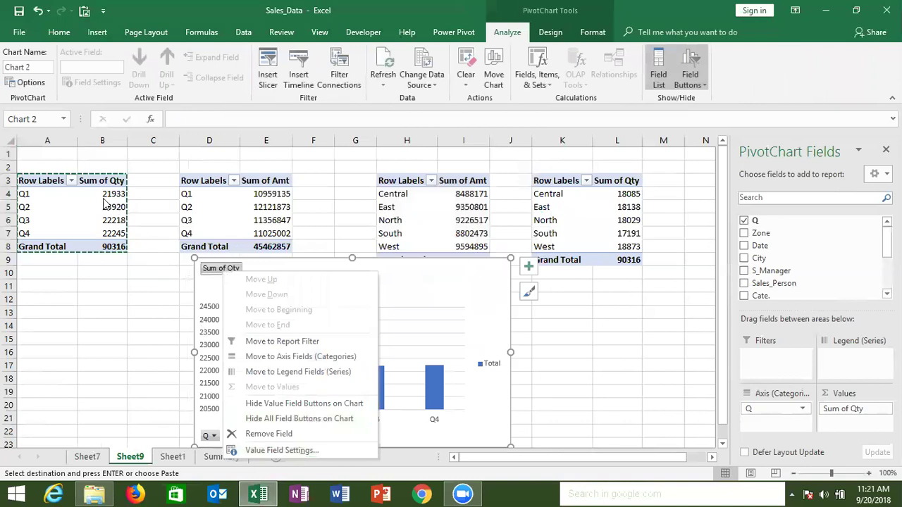
left_click(310, 420)
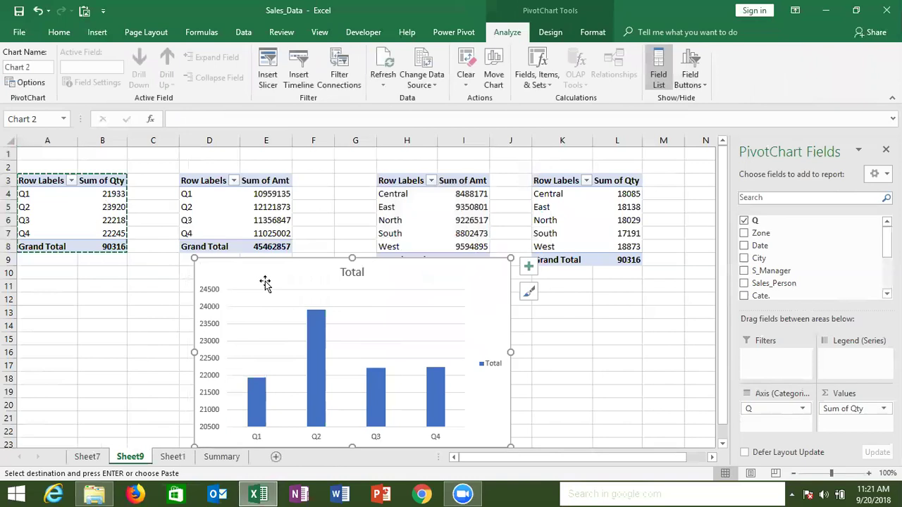
left_click(71, 226)
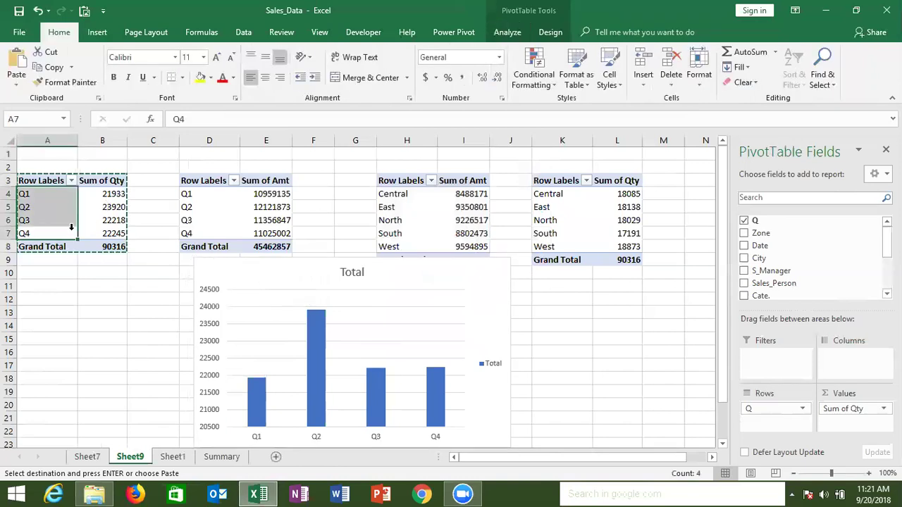
Step: Move the quantity chart to cell A1 of the Summary sheet and shrink it
left_click(278, 285)
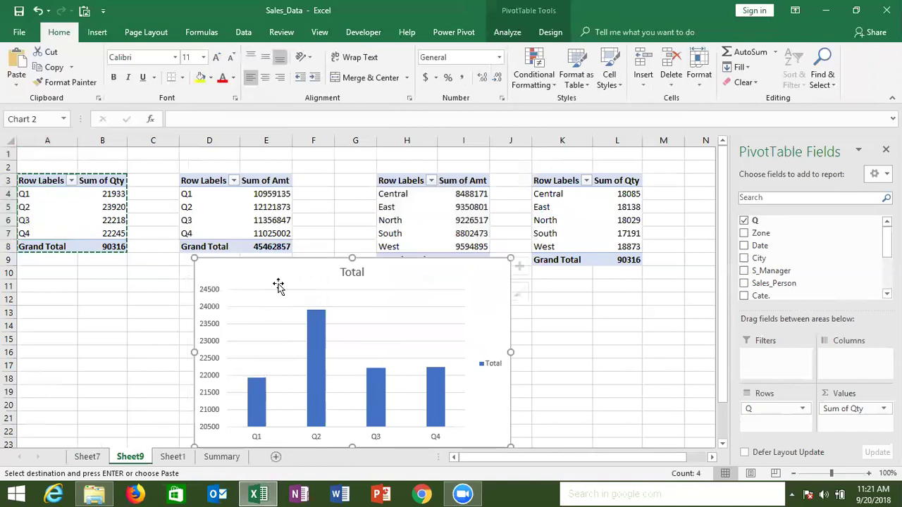
key("Delete")
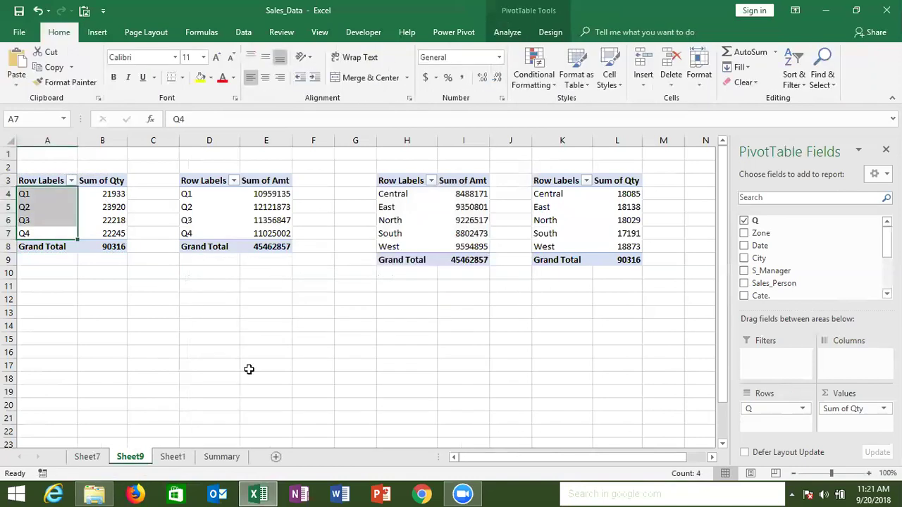
left_click(226, 458)
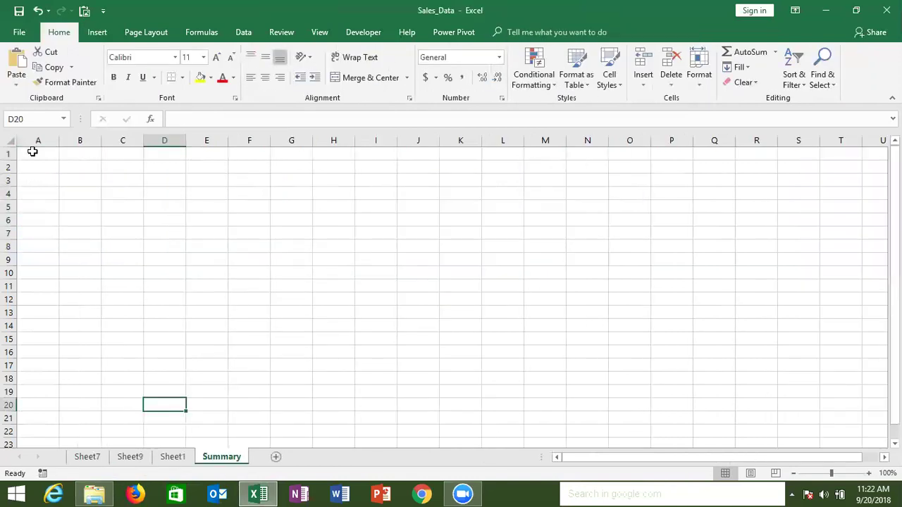
left_click(33, 152)
key("ctrl+v")
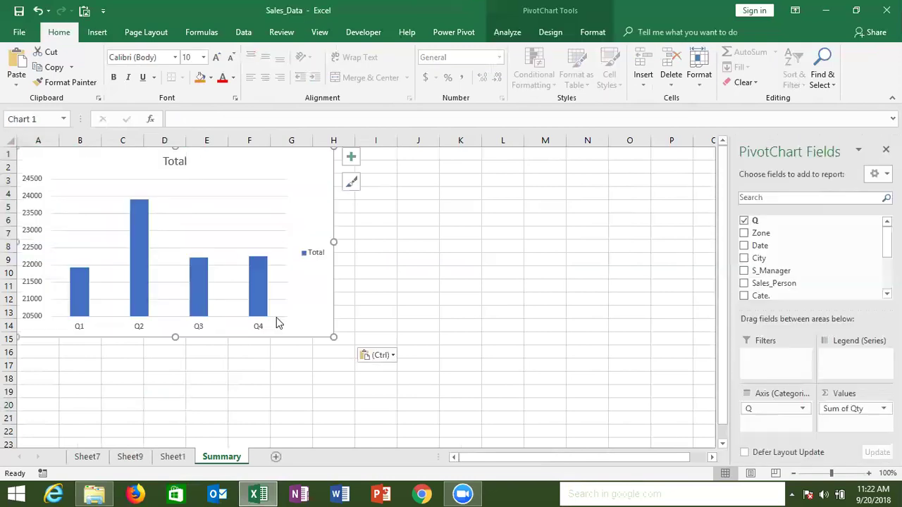
mouse_move(334, 337)
left_mouse_down()
mouse_move(275, 314)
mouse_move(282, 318)
left_mouse_up()
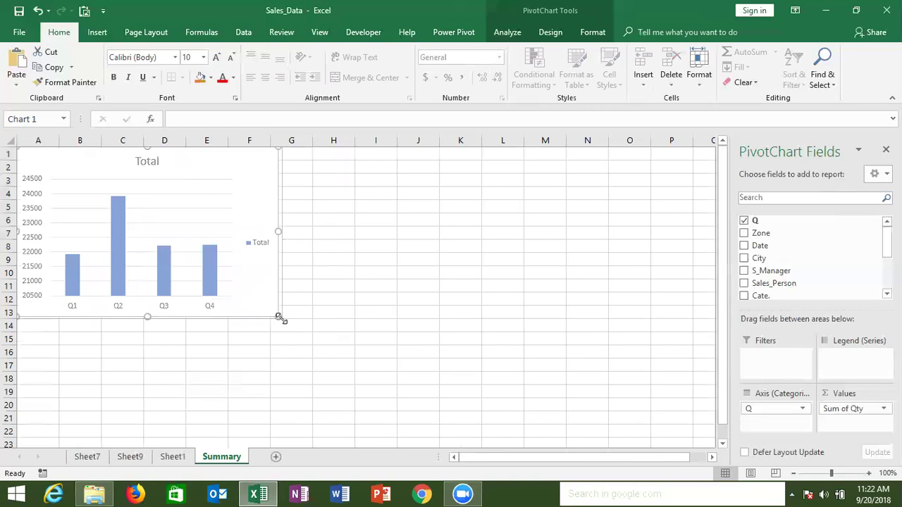
left_click(240, 381)
left_click(131, 457)
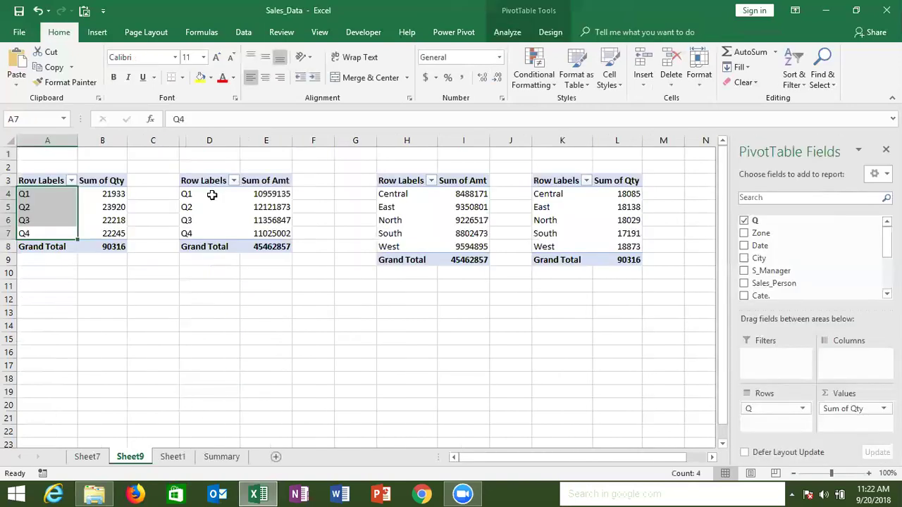
Step: Insert a column chart of the quarterly Sum of Amt pivot with all field buttons hidden
left_click(212, 195)
left_click(96, 32)
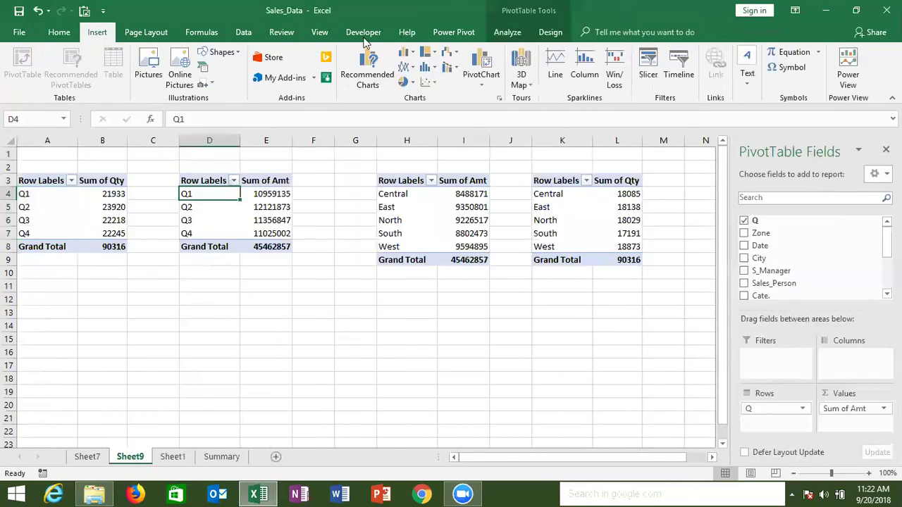
left_click(408, 53)
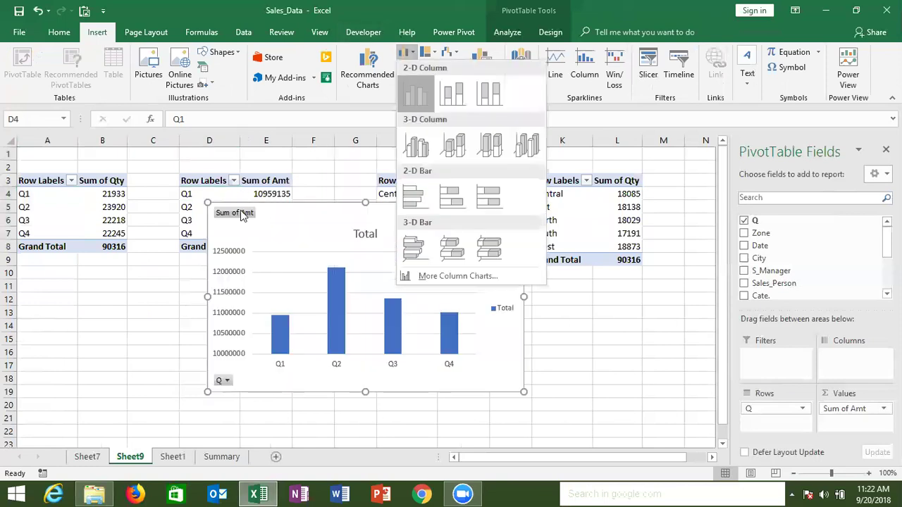
right_click(240, 210)
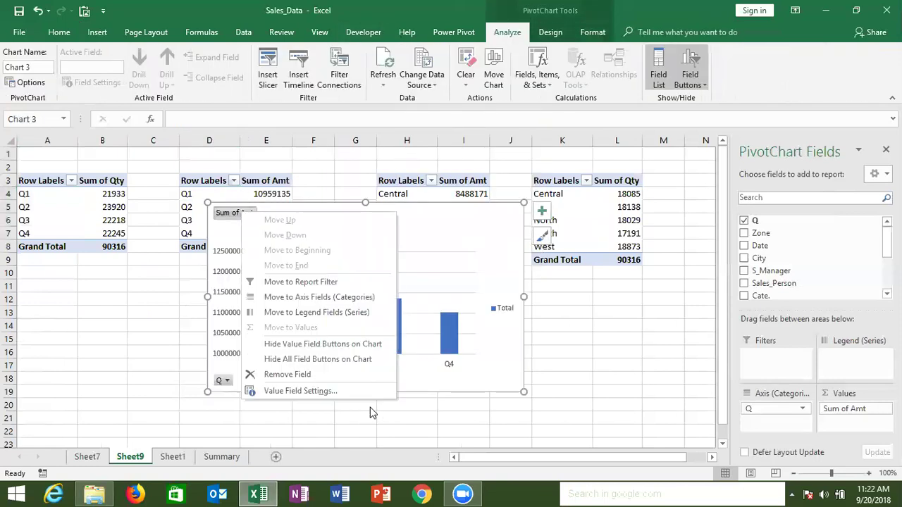
left_click(331, 359)
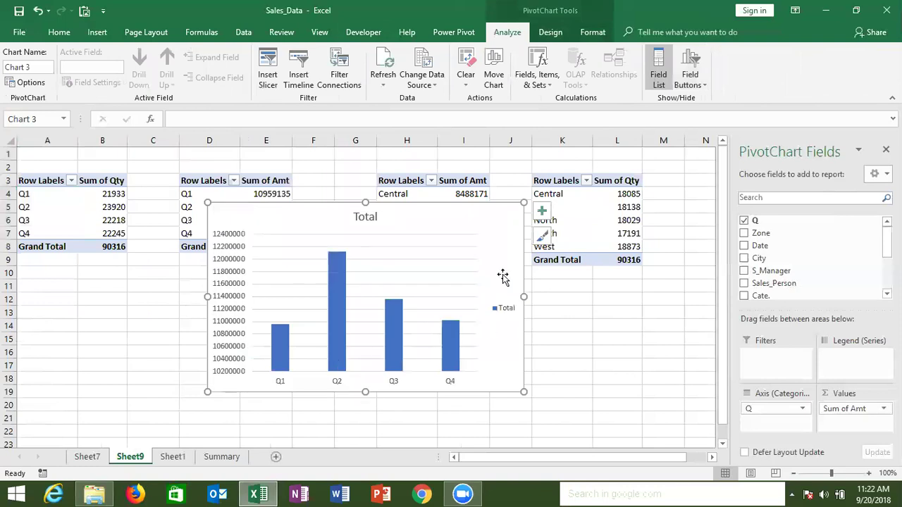
Step: Move the amount chart to H1 on Summary, sized to match and beside the quantity chart
key("Delete")
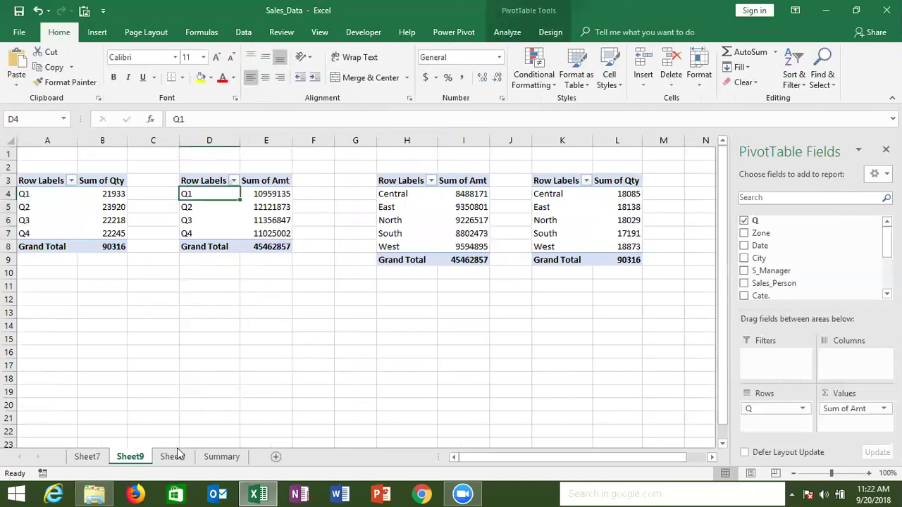
key("ctrl+Page_Down")
key("ctrl+Page_Down")
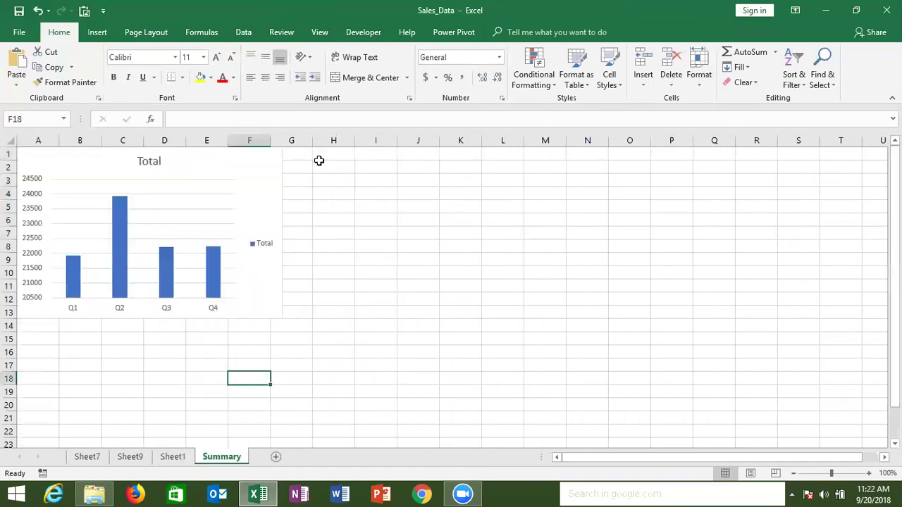
left_click(330, 157)
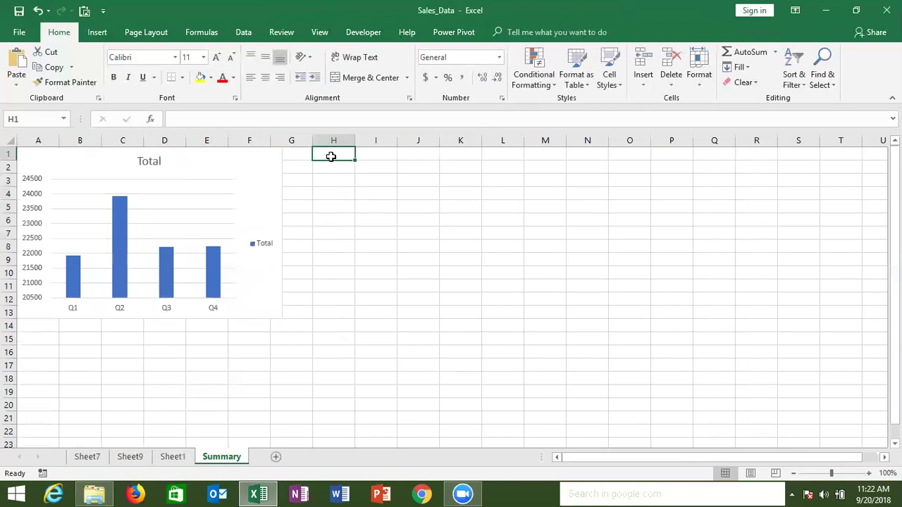
left_click(273, 168)
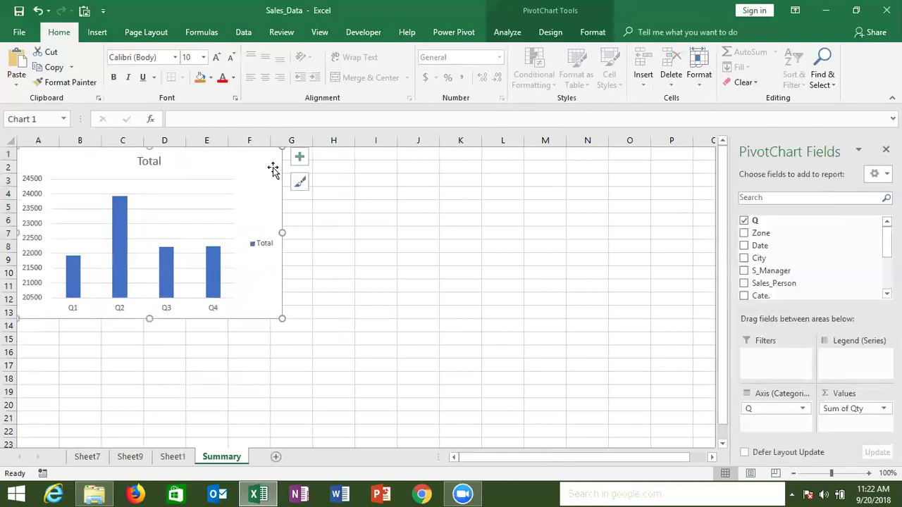
left_click(328, 161)
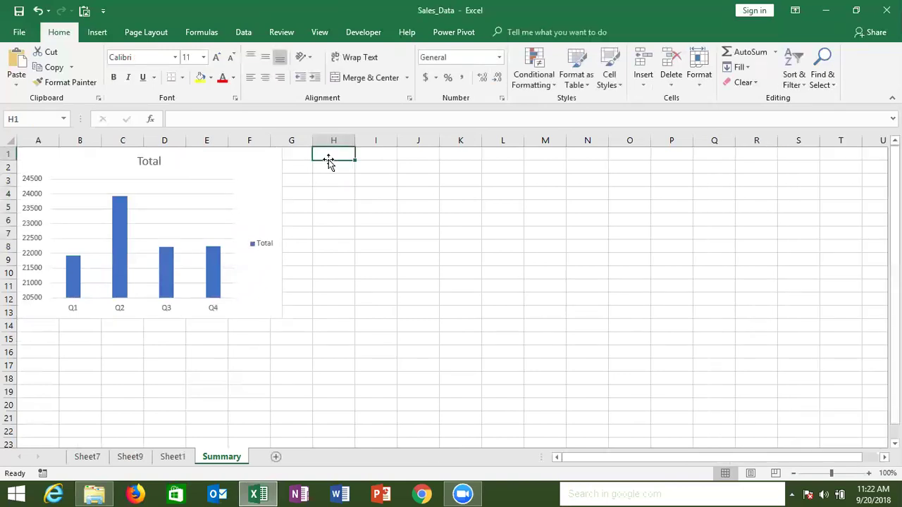
key("ctrl+v")
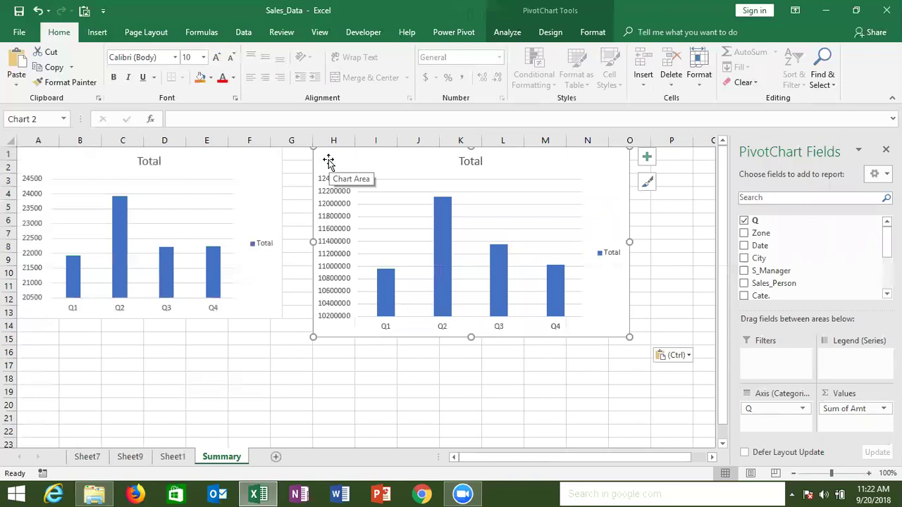
left_click_drag(625, 331, 590, 313)
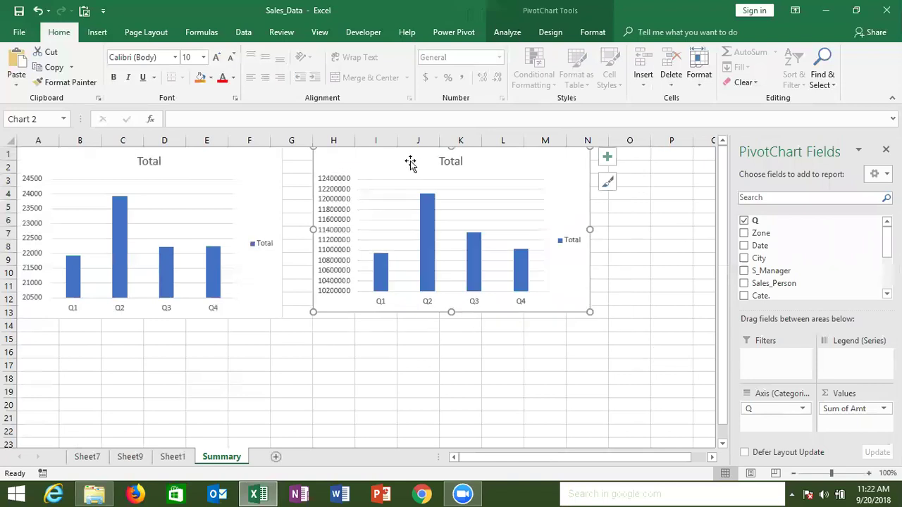
left_click_drag(410, 163, 381, 161)
left_click_drag(559, 312, 564, 318)
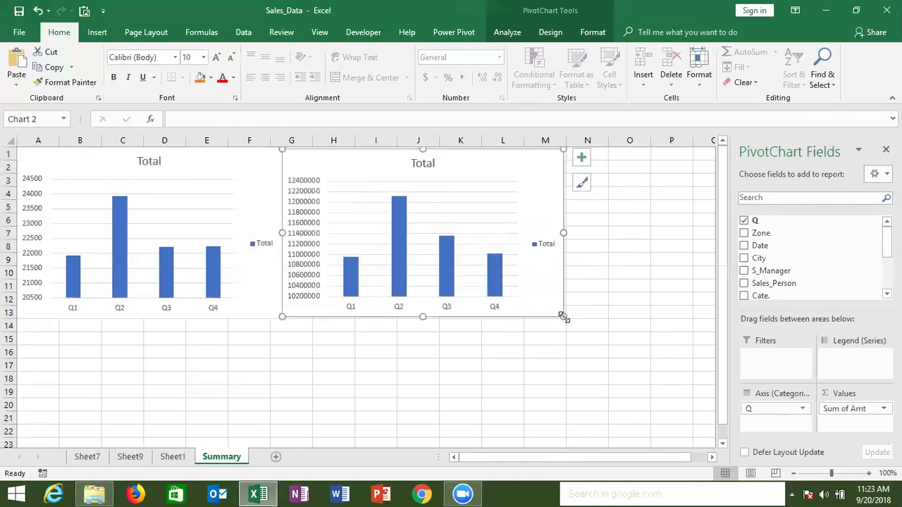
left_click(48, 327)
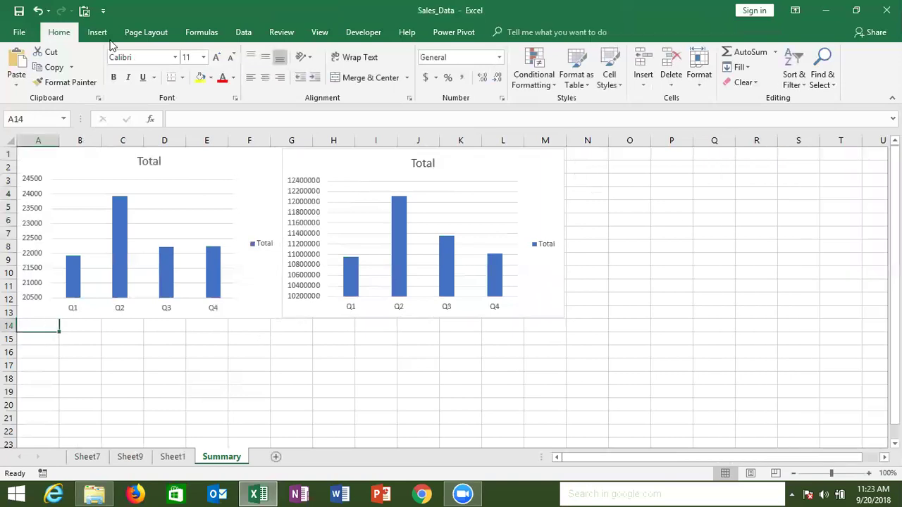
Step: Insert a clustered column chart of the Sum of Amt by Zone pivot with field buttons hidden
left_click(131, 457)
left_click_drag(387, 207, 465, 206)
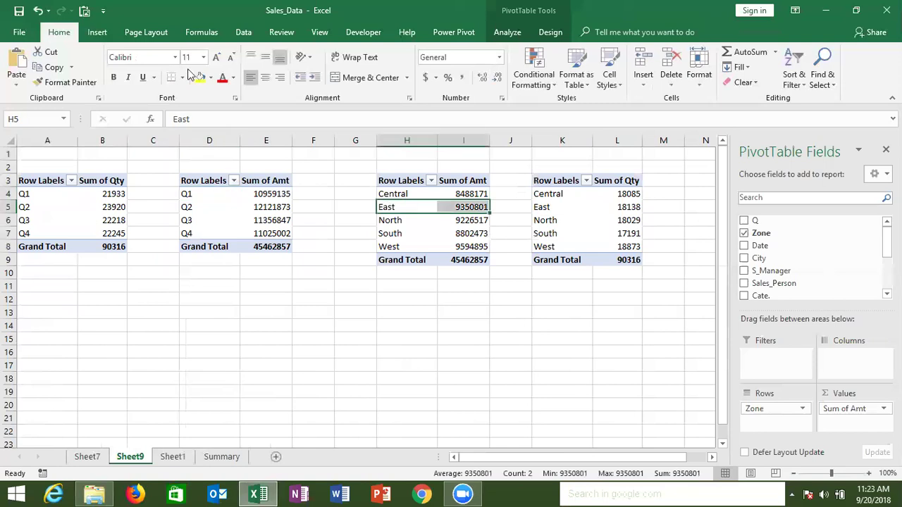
left_click(97, 31)
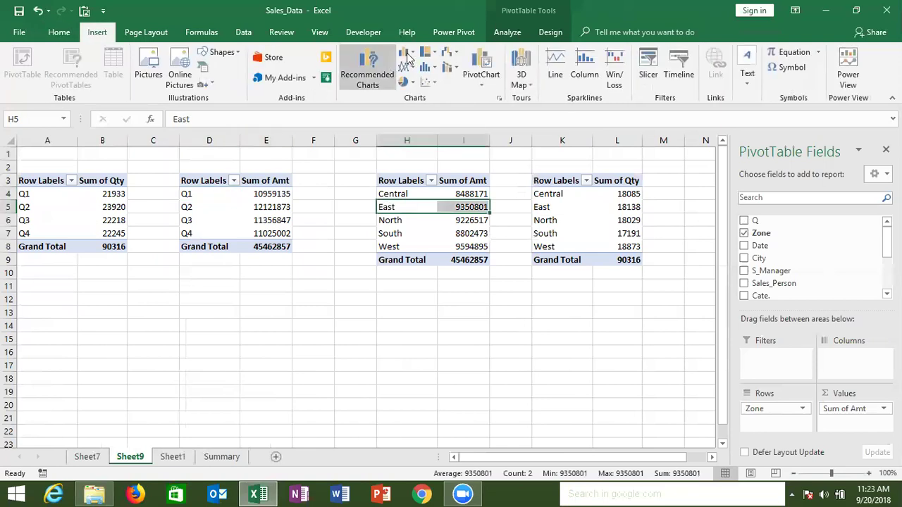
left_click(407, 56)
left_click(445, 211)
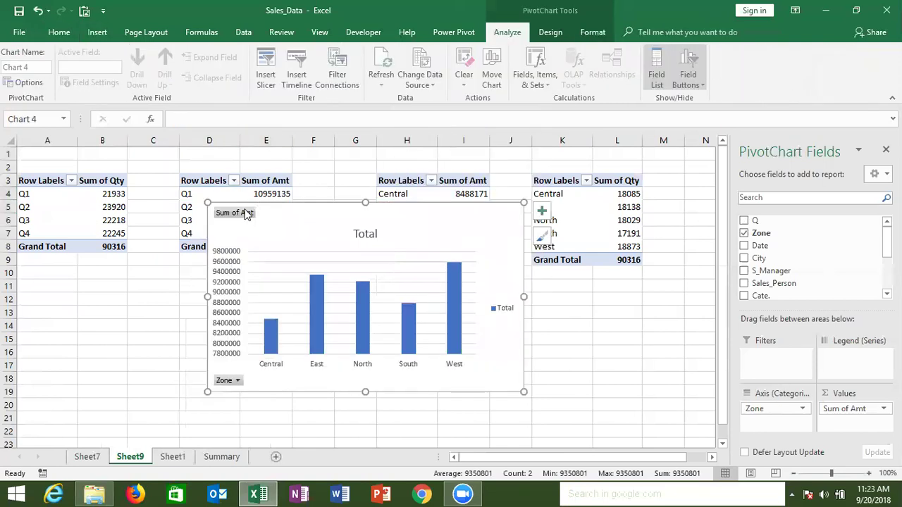
right_click(245, 211)
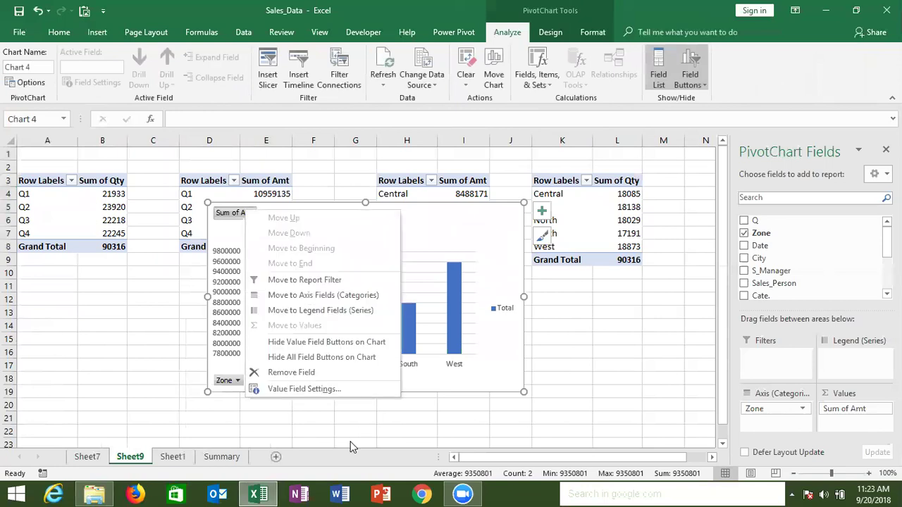
left_click(339, 359)
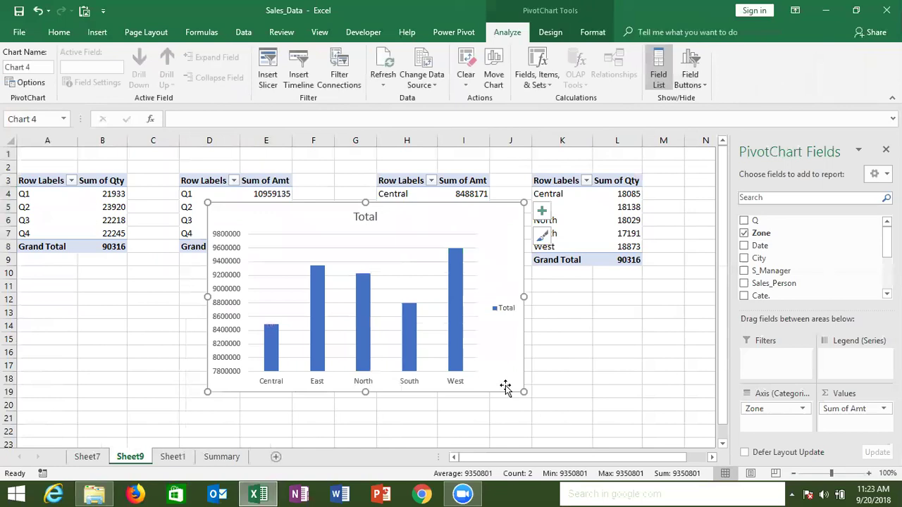
Step: Paste the amount-by-zone chart at A14 on Summary below the quantity chart and narrow it
key("Escape")
left_click(222, 460)
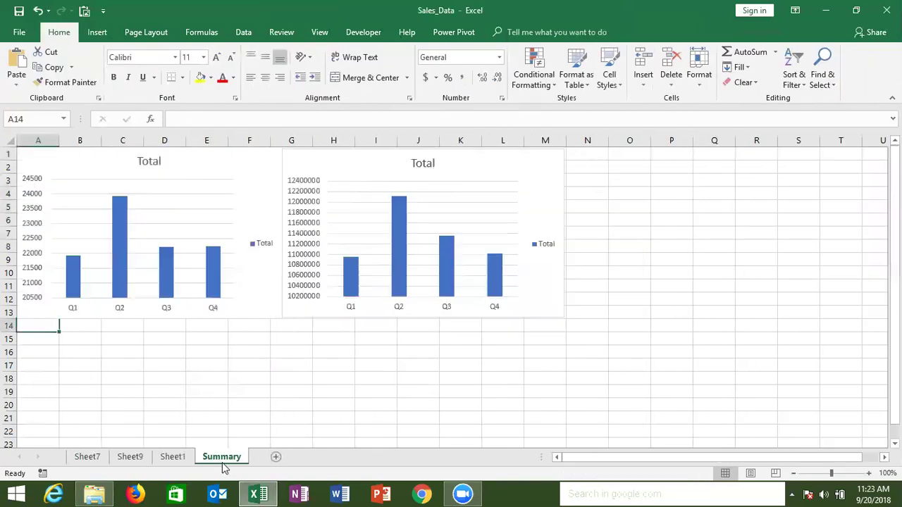
left_click(43, 344)
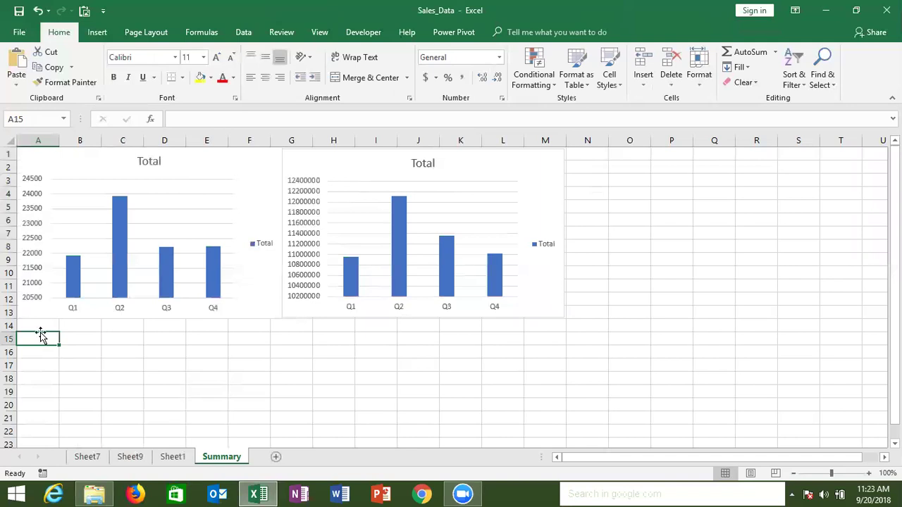
key("ctrl+v")
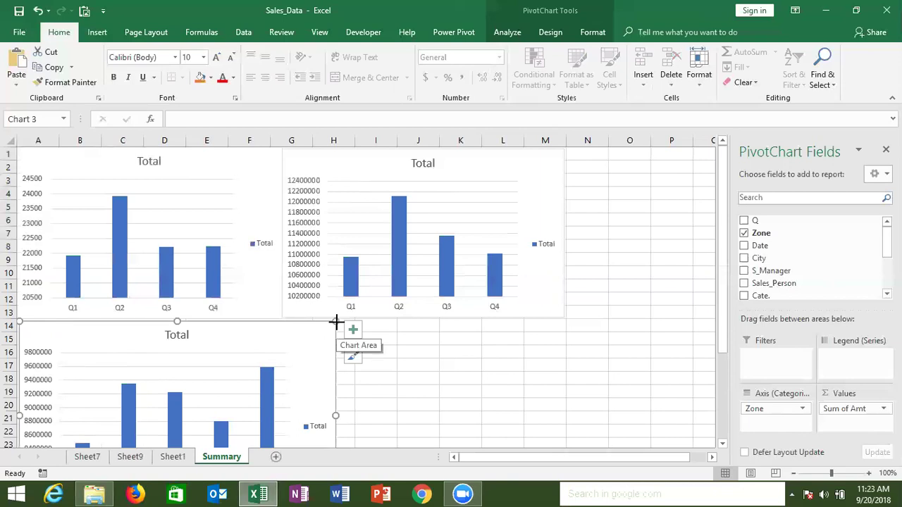
left_click_drag(337, 323, 284, 320)
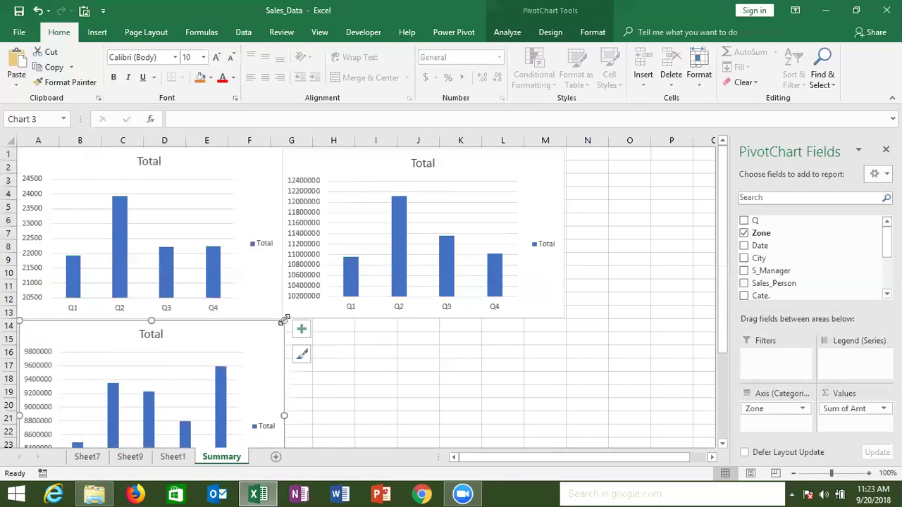
left_click(379, 365)
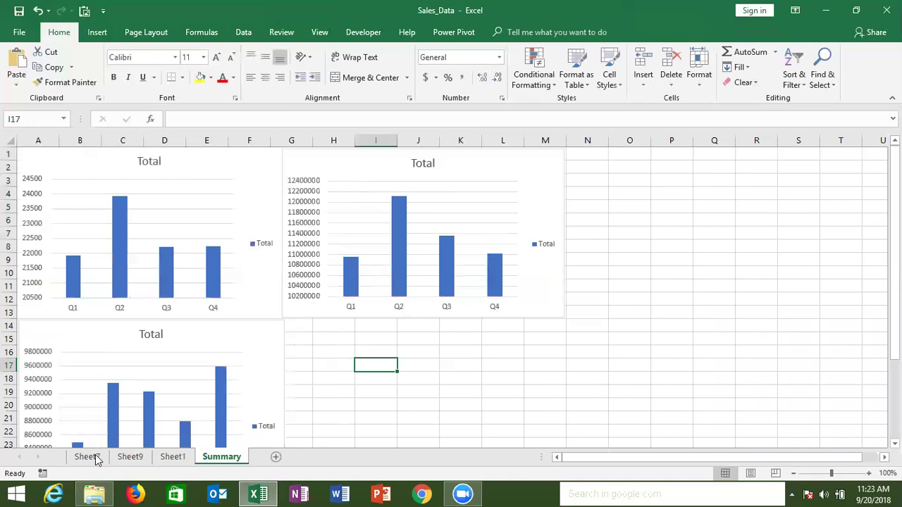
Step: Insert a clustered column chart of the Sum of Qty by Zone pivot with field buttons hidden
left_click(95, 454)
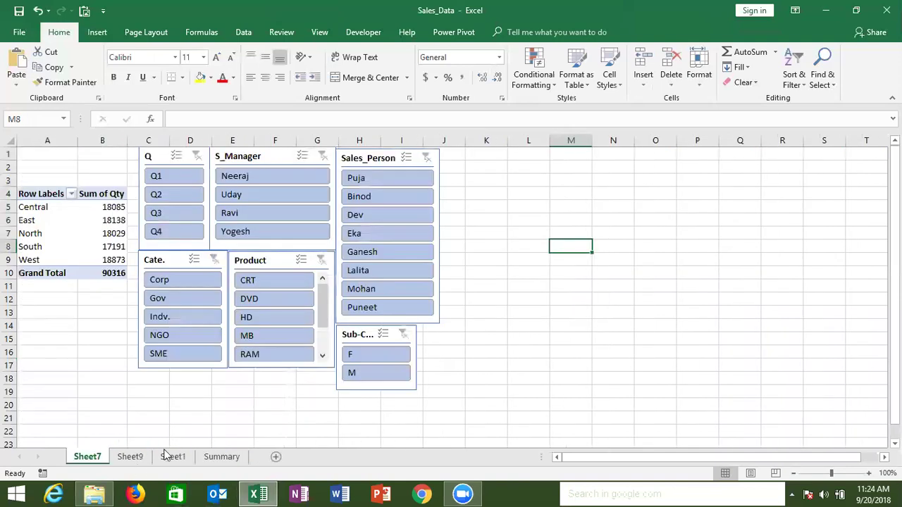
left_click(148, 456)
left_click(553, 213)
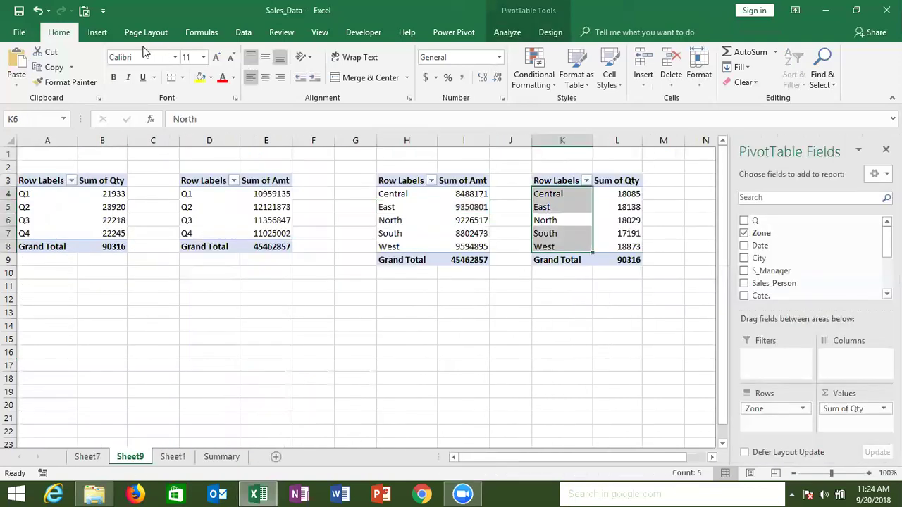
left_click(97, 32)
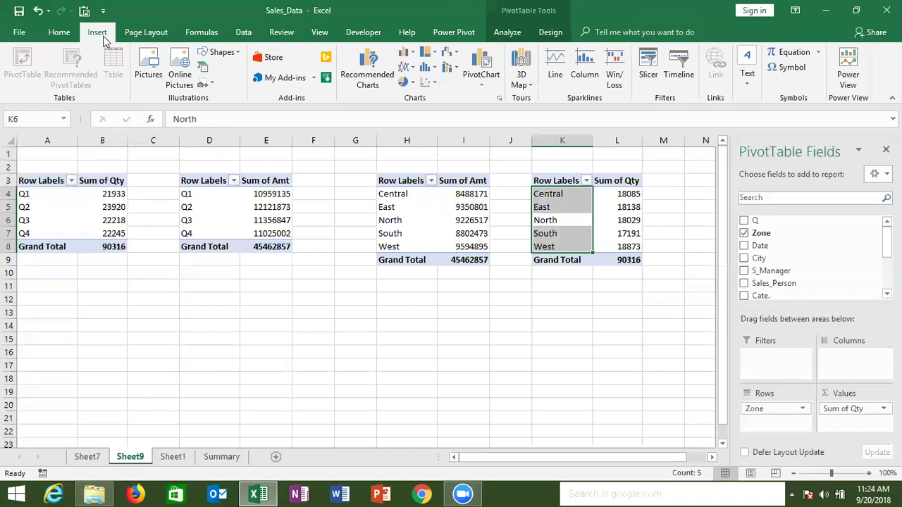
left_click(407, 54)
left_click(415, 94)
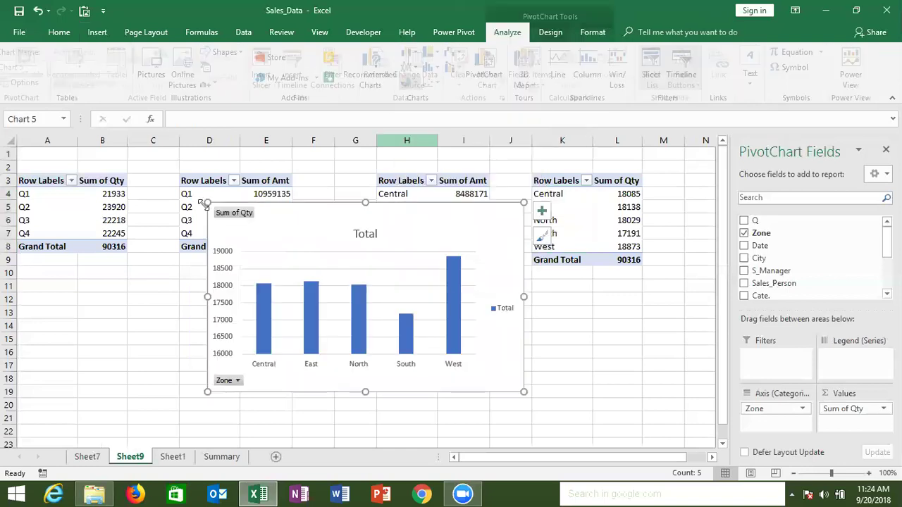
right_click(231, 218)
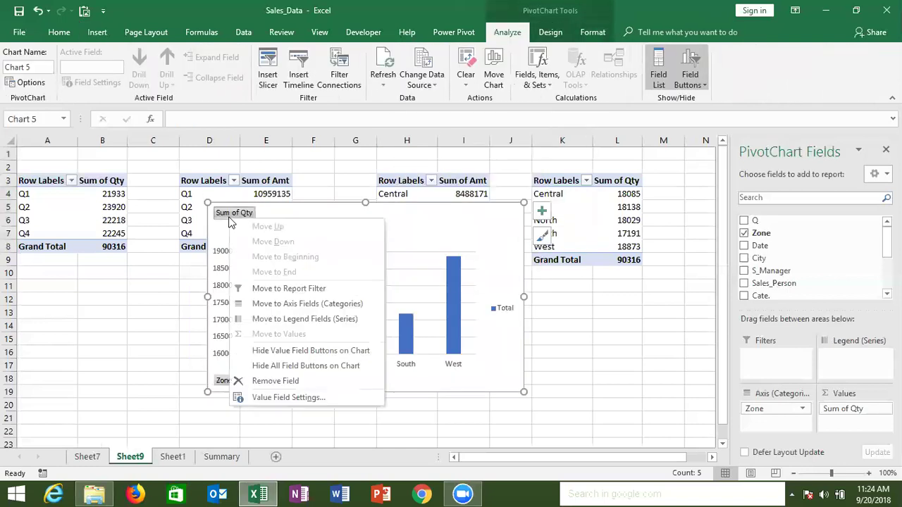
left_click(289, 366)
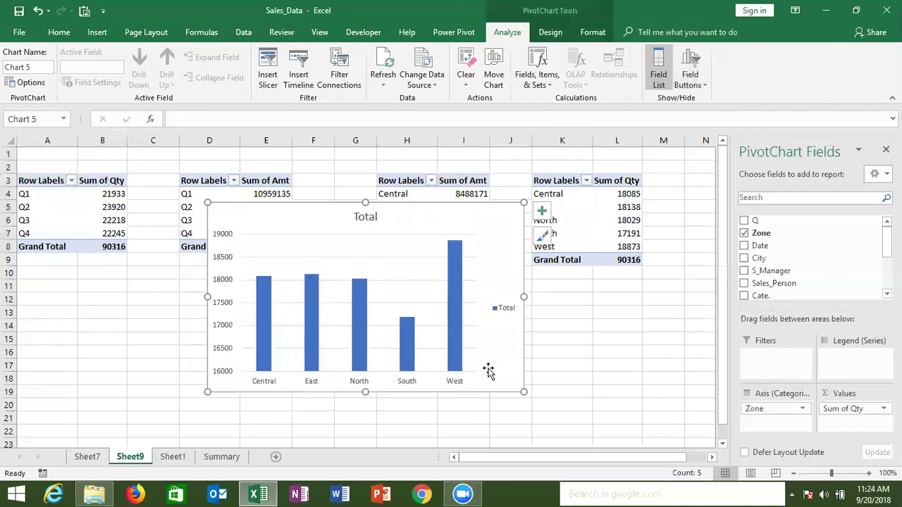
Step: Move the quantity-by-zone chart to G14 on Summary and resize it to complete the 2×2 grid
key("ctrl+x")
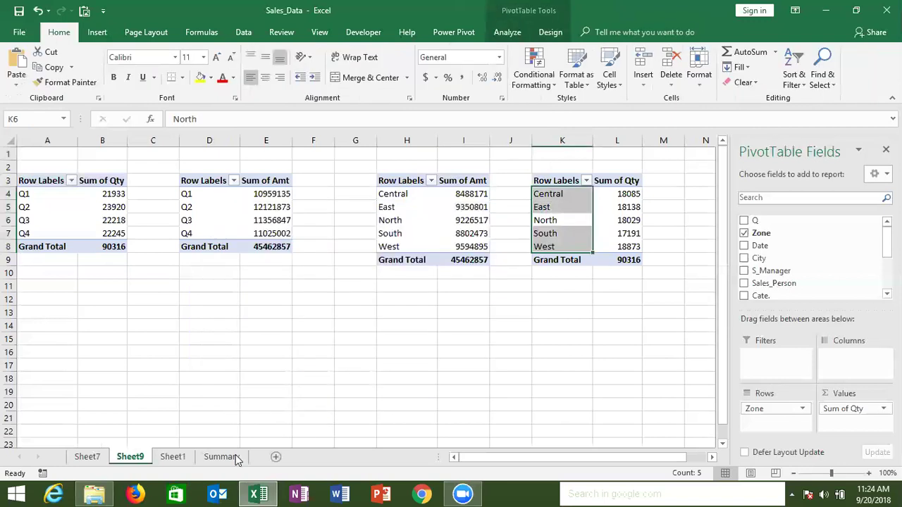
key("ctrl+Page_Down")
key("ctrl+Page_Down")
left_click_drag(305, 329, 329, 331)
key("ctrl+v")
left_click(411, 327)
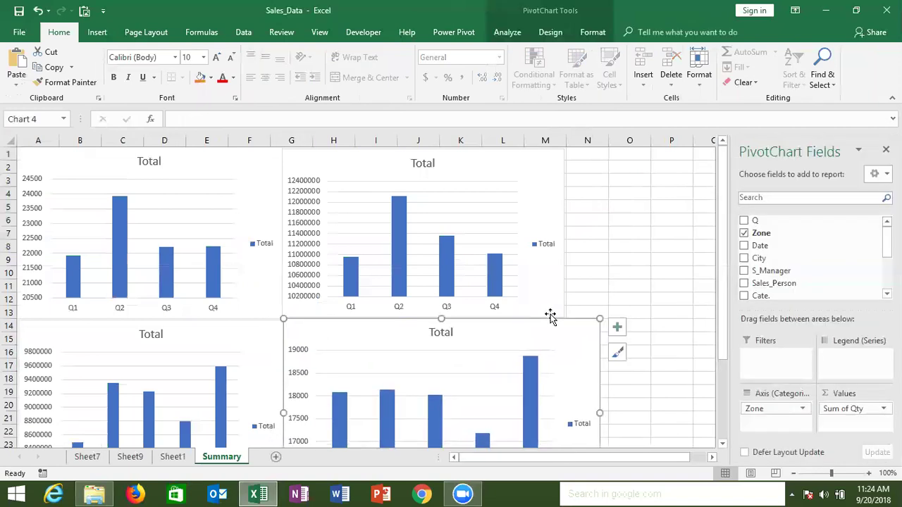
left_click_drag(599, 318, 566, 318)
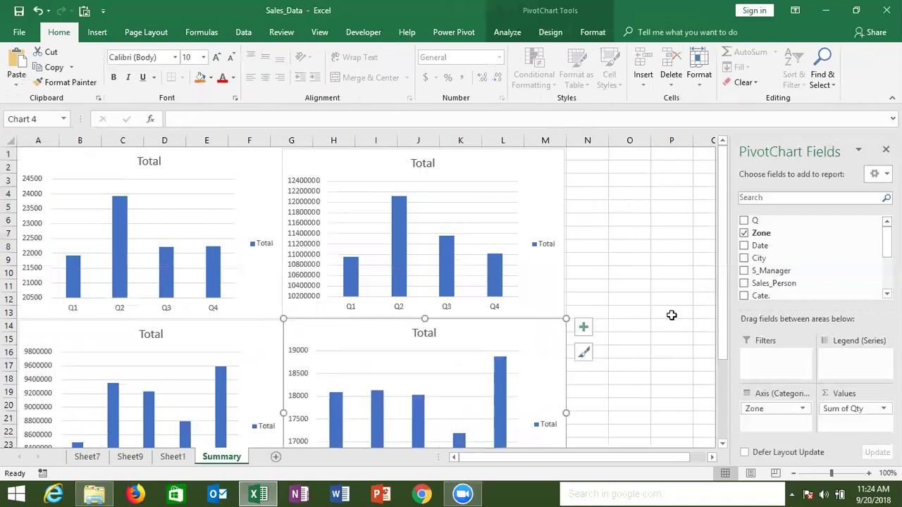
mouse_move(724, 328)
left_mouse_down()
mouse_move(644, 259)
mouse_move(645, 239)
left_mouse_up()
left_click(645, 260)
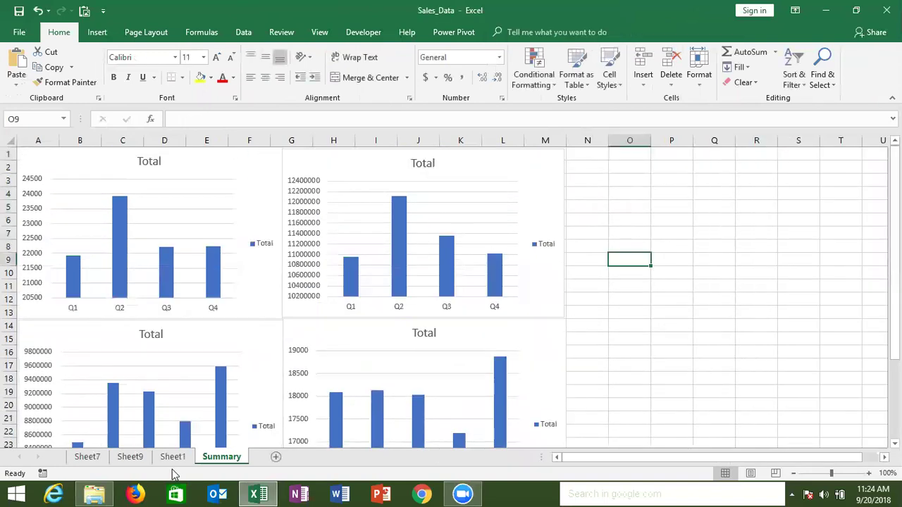
Step: Go back to Sheet9 and select a cell in the quarterly Sum of Qty pivot
left_click(130, 456)
left_click(96, 234)
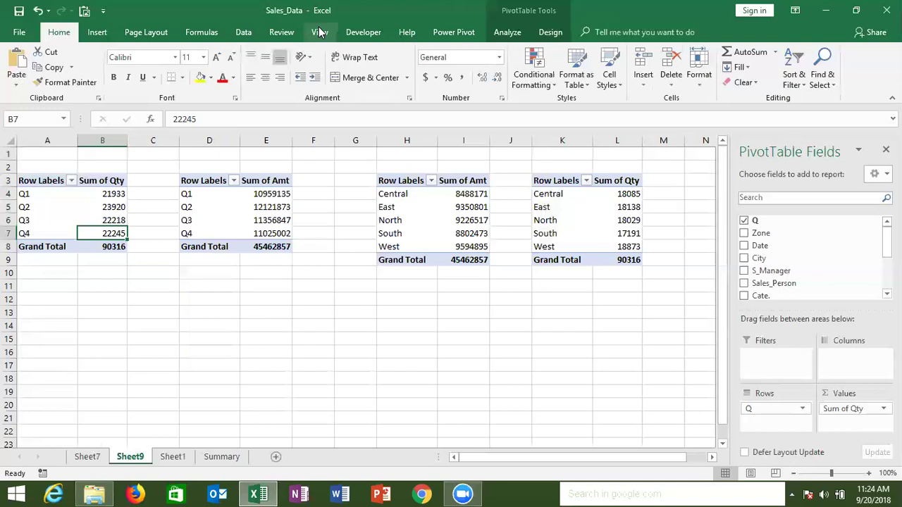
Step: Insert slicers for S_Manager, Sales_Person, Cate., Sub-Cate. and Product
scroll(305, 98, "down", 9)
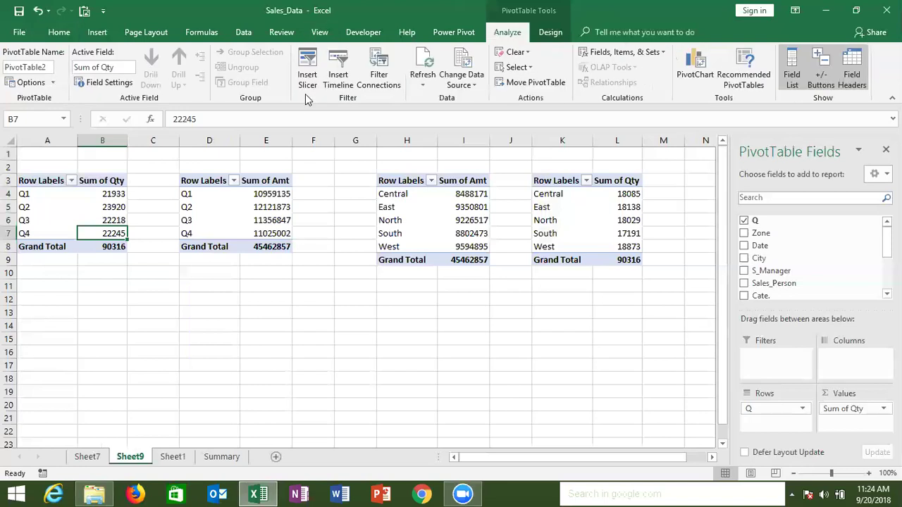
left_click(308, 79)
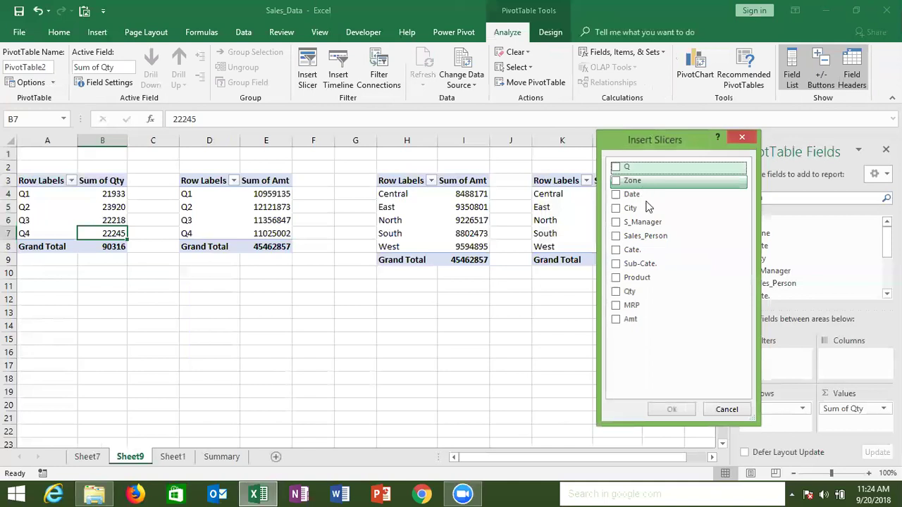
left_click(616, 222)
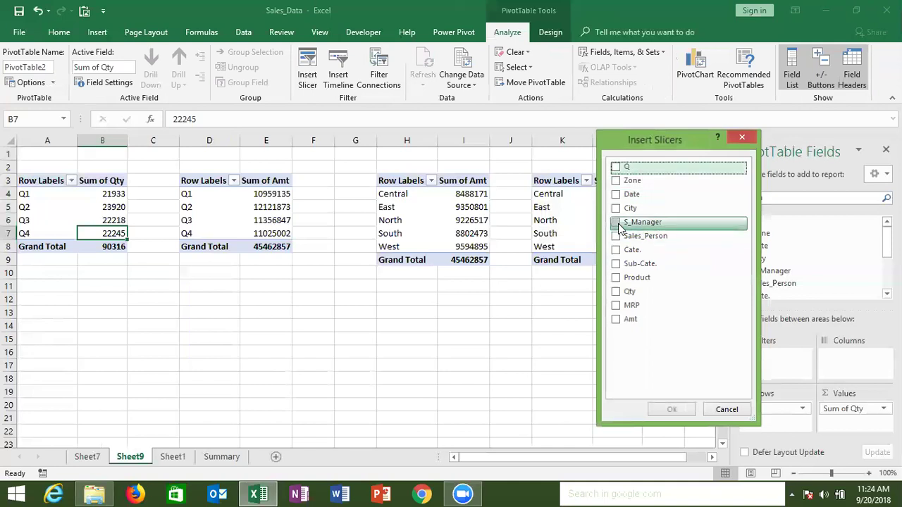
left_click(616, 236)
left_click(616, 251)
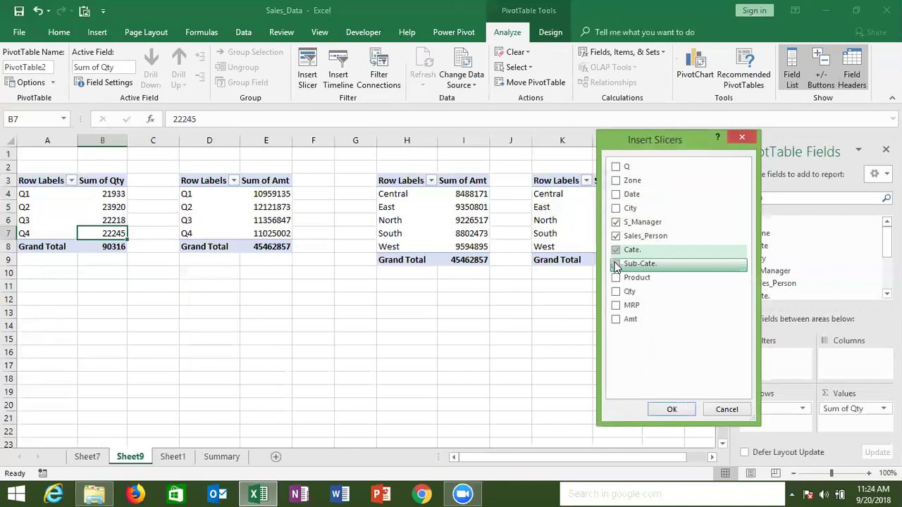
left_click(616, 263)
left_click(616, 279)
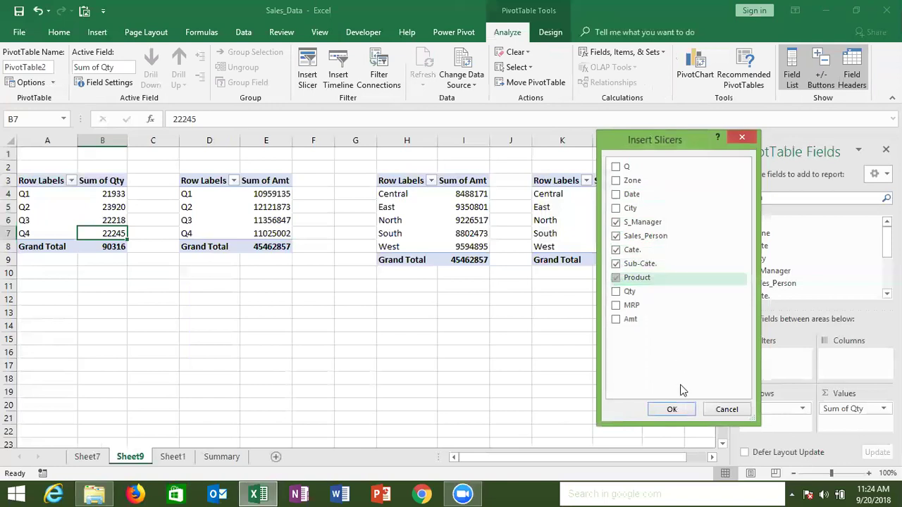
left_click(671, 409)
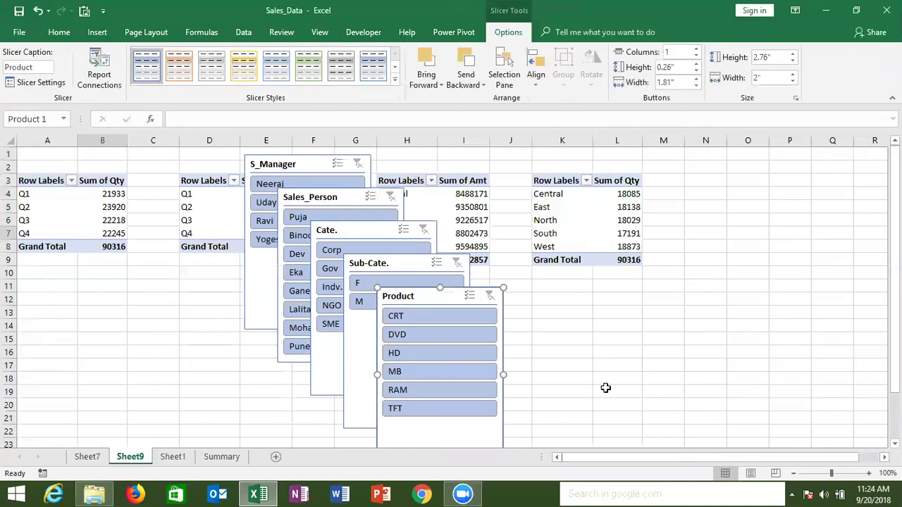
Step: Select all five slicers and cut them off Sheet9
left_click(354, 263, "ctrl")
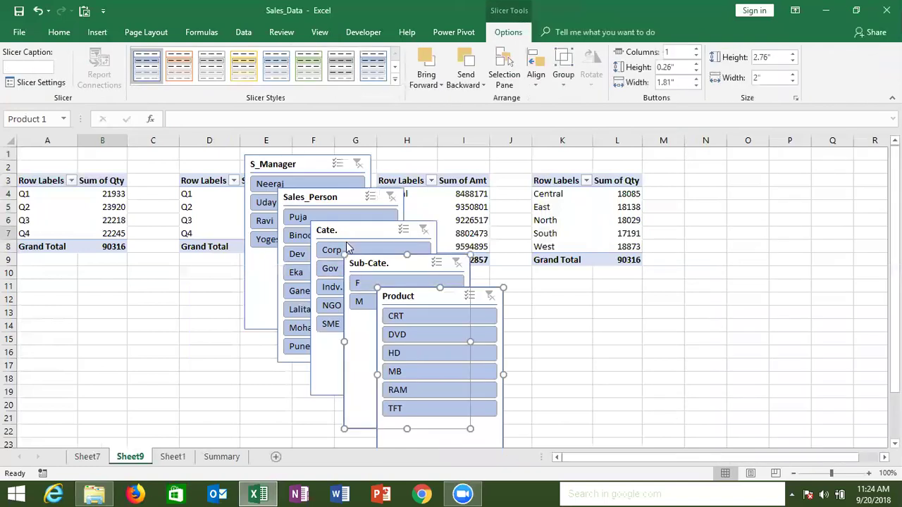
left_click(345, 231, "ctrl")
left_click(341, 200, "ctrl")
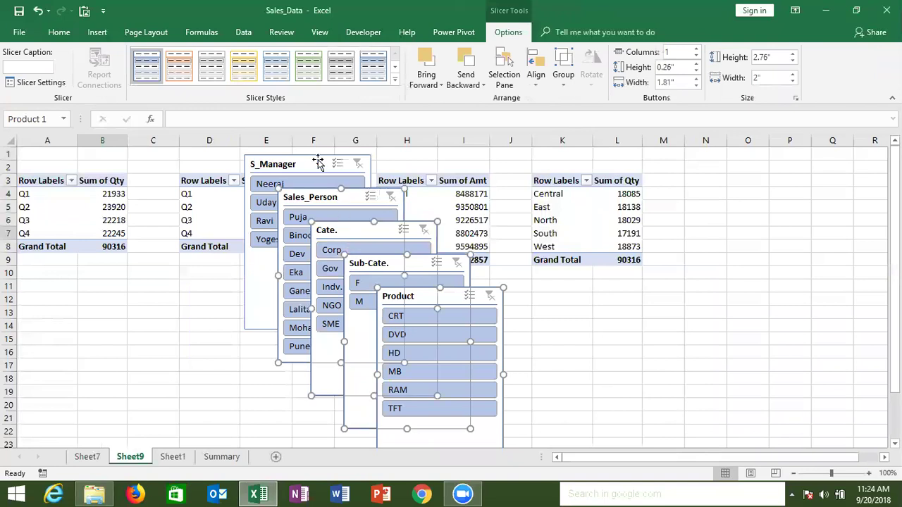
left_click(318, 163, "ctrl")
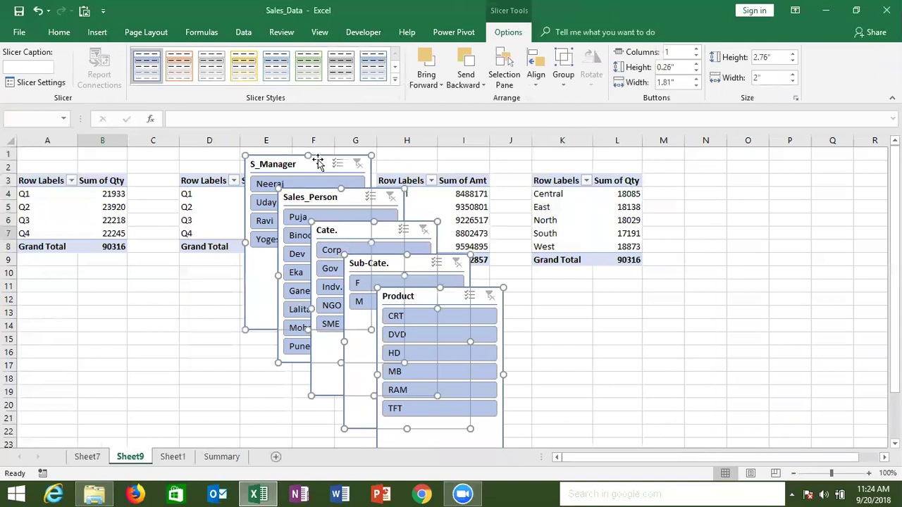
key("Delete")
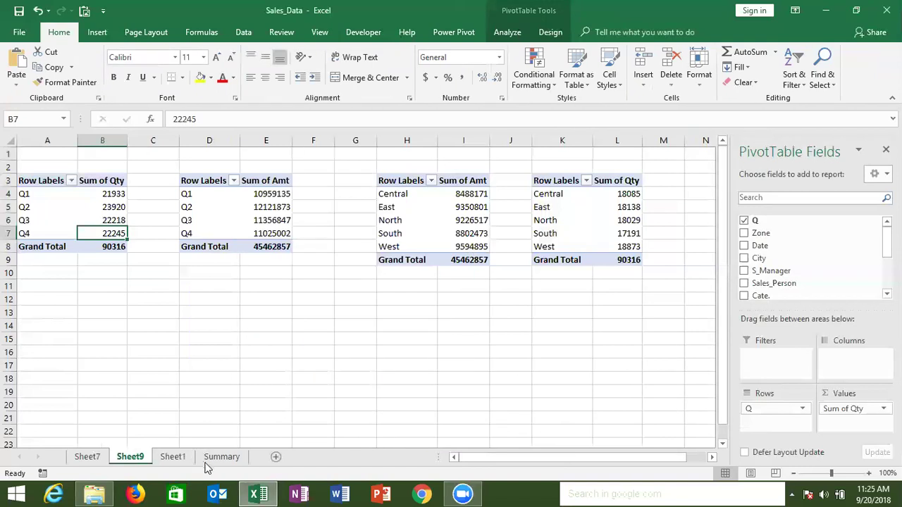
Step: Paste the five slicers at N1 on Summary and set Sales_Person beside S_Manager at the top
left_click(212, 458)
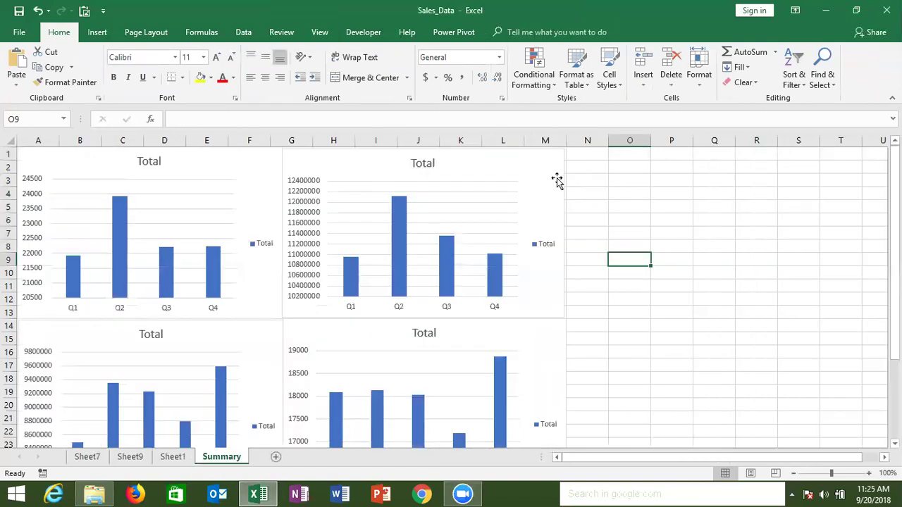
left_click(593, 157)
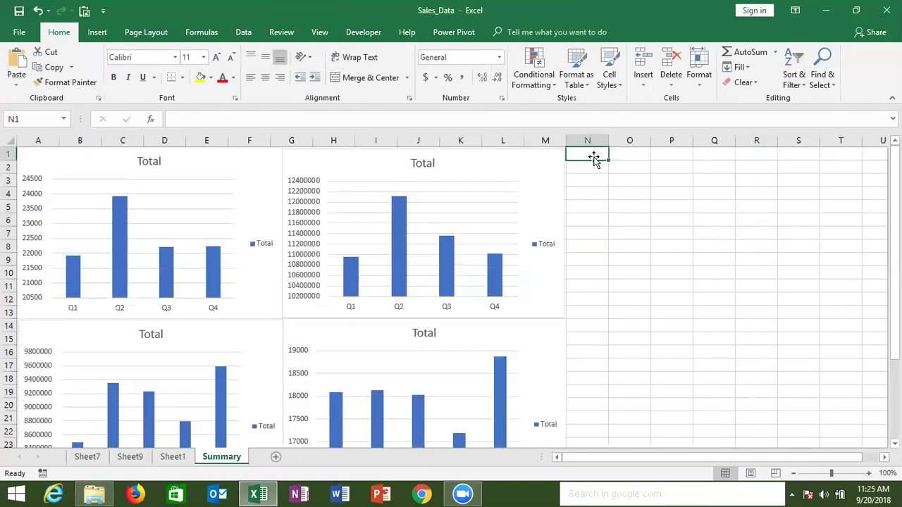
key("ctrl+v")
left_click(760, 167)
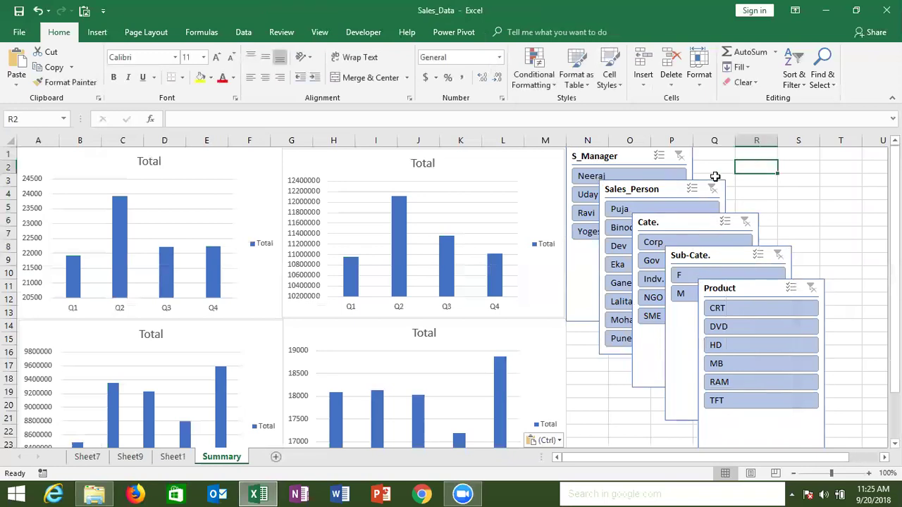
left_click_drag(657, 191, 695, 189)
left_click_drag(747, 170, 746, 163)
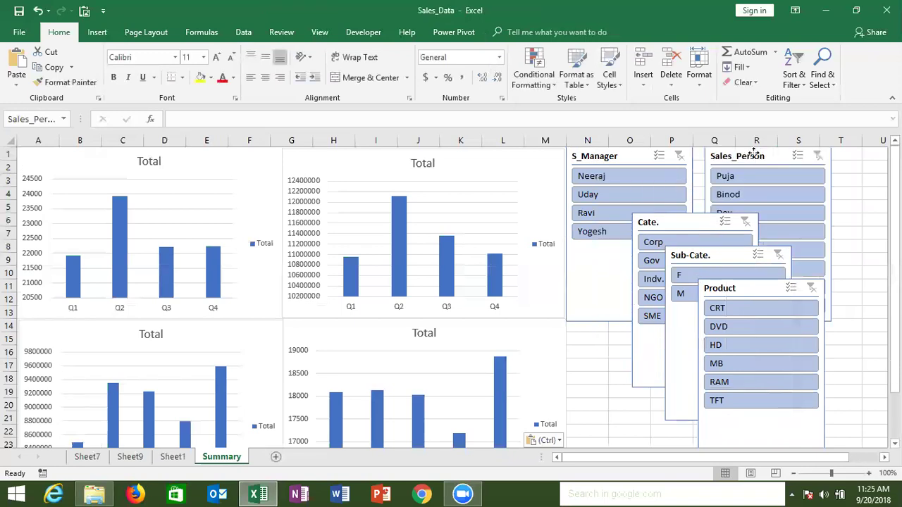
Step: Shorten S_Manager and stack shortened Cate. and Sub-Cate. slicers beneath it in the left column
left_click(623, 318)
left_click_drag(629, 323, 610, 249)
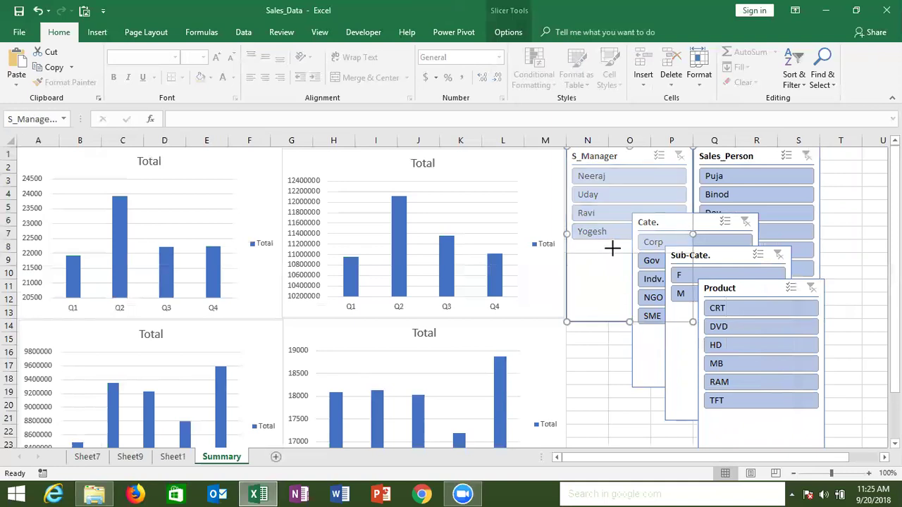
left_click_drag(654, 224, 585, 259)
mouse_move(629, 423)
left_mouse_down()
mouse_move(687, 296)
mouse_move(725, 250)
left_mouse_up()
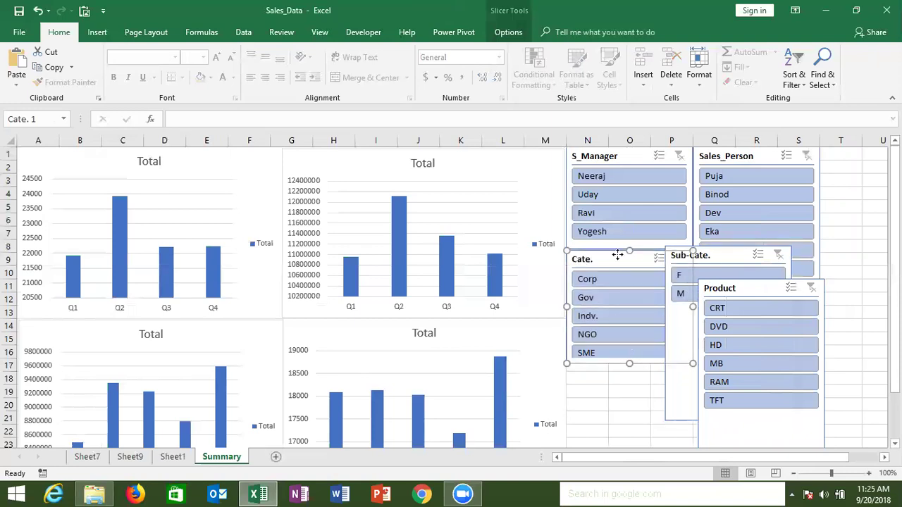
mouse_move(680, 395)
left_mouse_down()
mouse_move(620, 423)
mouse_move(604, 308)
left_mouse_up()
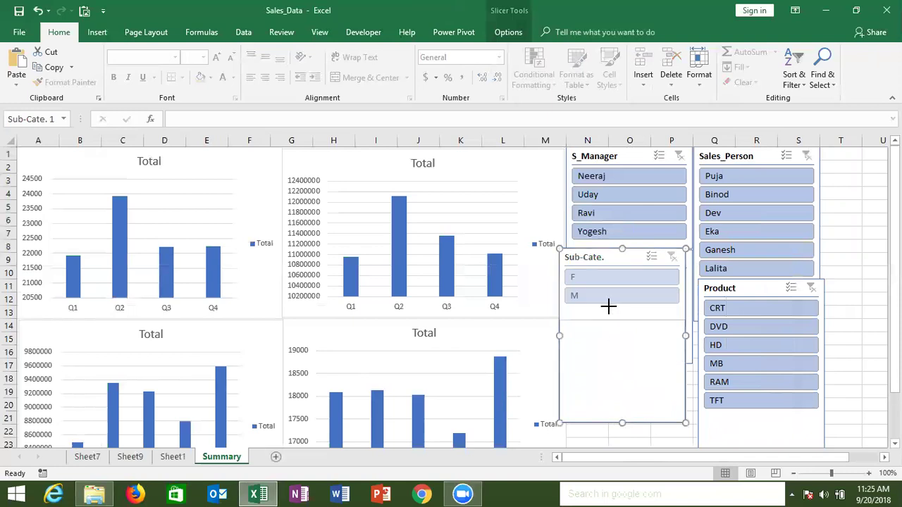
left_click_drag(611, 255, 610, 373)
Step: Place the Product slicer below Sales_Person in the right column
left_click_drag(733, 289, 714, 242)
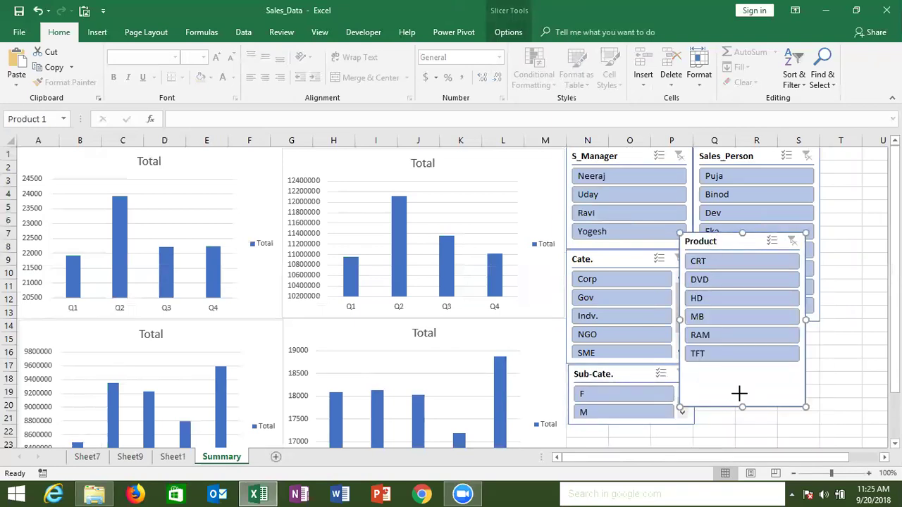
left_click_drag(729, 361, 730, 364)
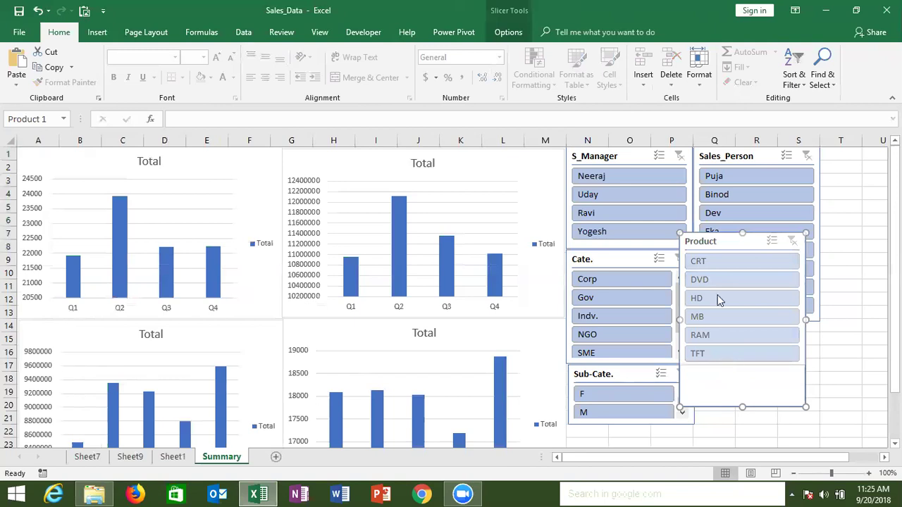
left_click_drag(704, 248, 717, 337)
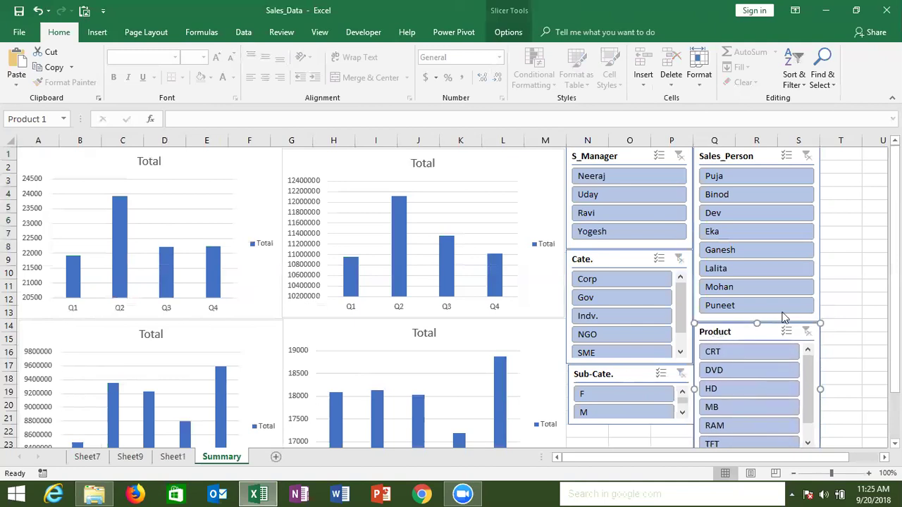
Step: Filter the Summary charts to manager Neeraj, clear that filter, then switch to Sheet9
left_click(857, 305)
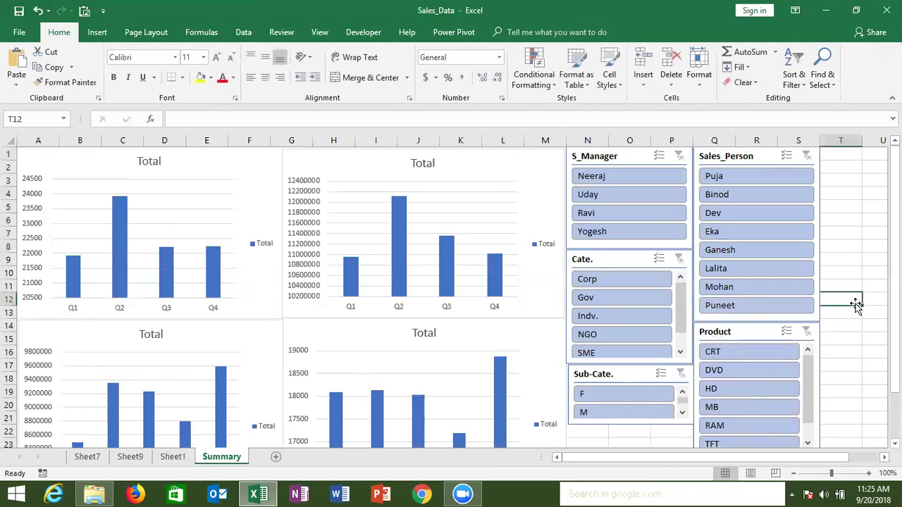
left_click(663, 176)
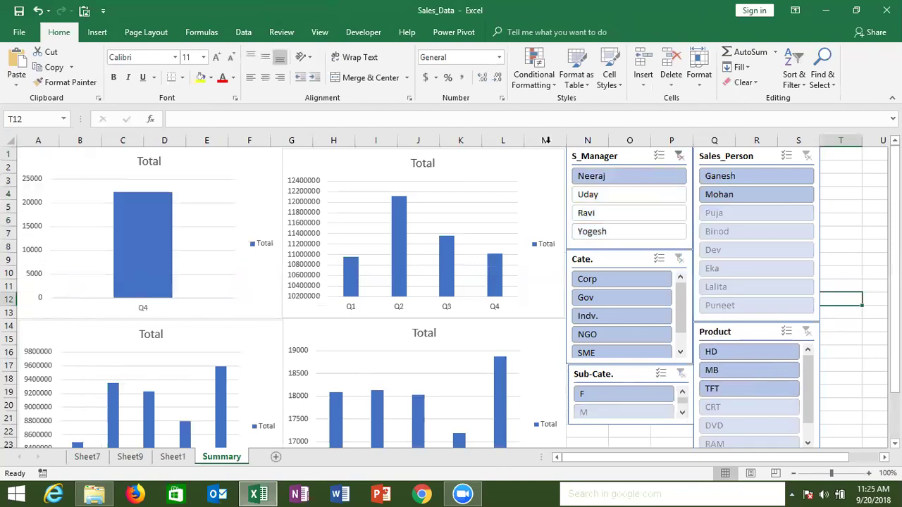
left_click(677, 158)
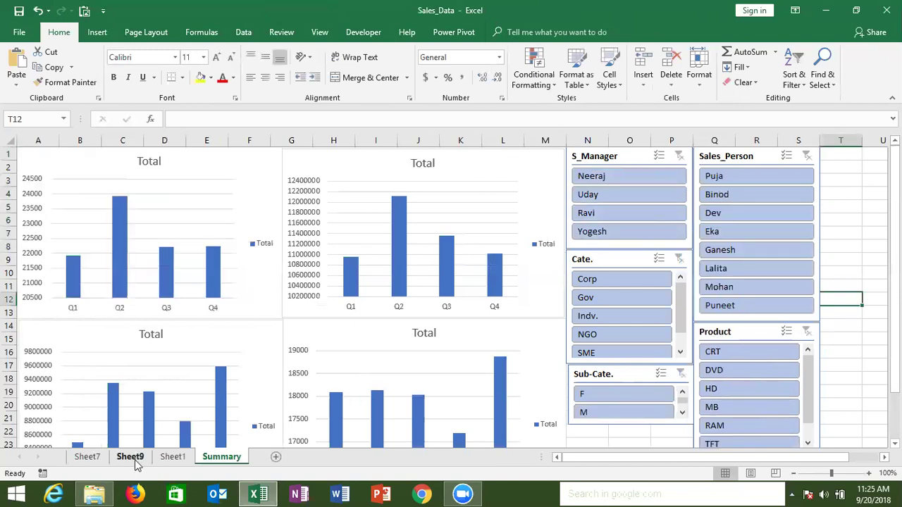
left_click(130, 456)
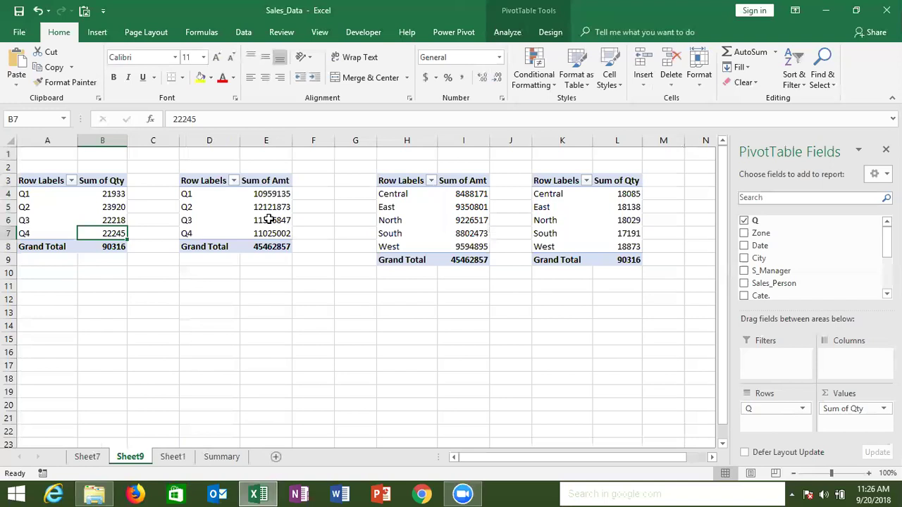
Step: For the quarterly Sum of Amt pivot, connect the Cate., Product, Q, S_Manager and Sales_Person slicers
left_click(269, 219)
left_click(504, 36)
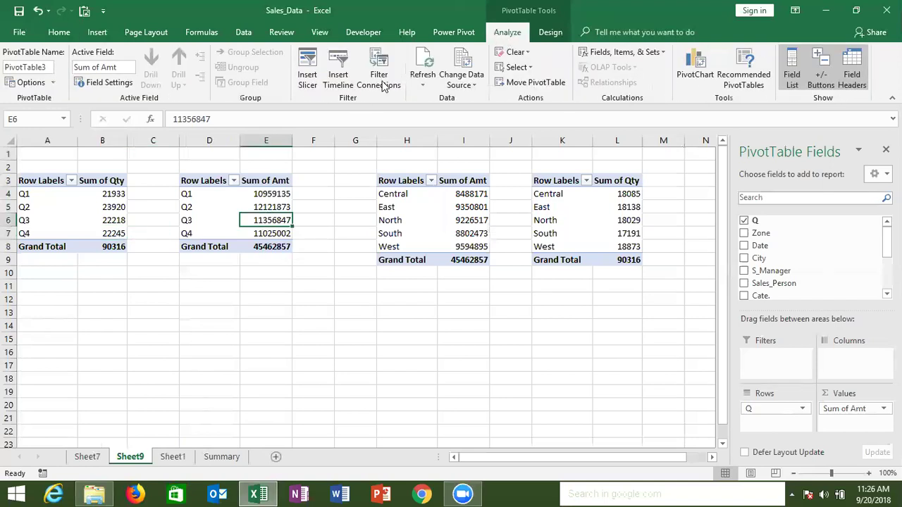
left_click(385, 83)
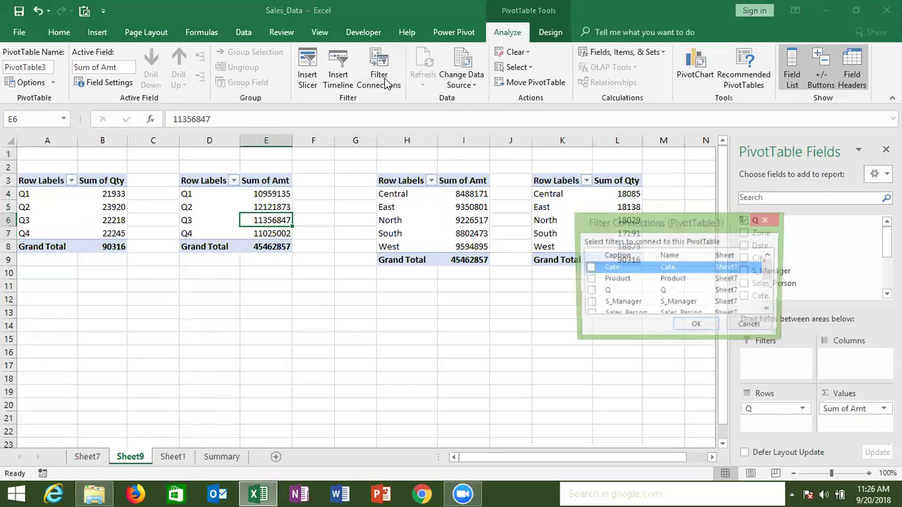
left_click(588, 268)
left_click(588, 280)
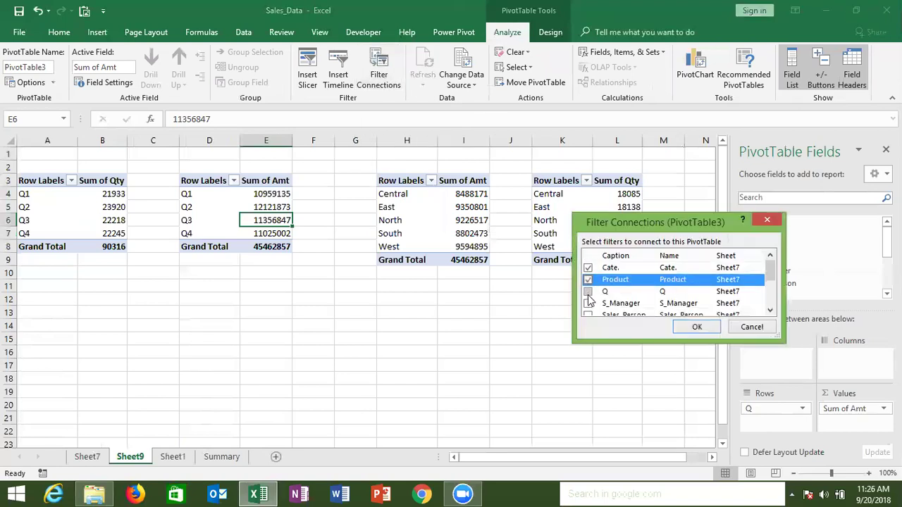
left_click(588, 291)
left_click(588, 303)
left_click(589, 315)
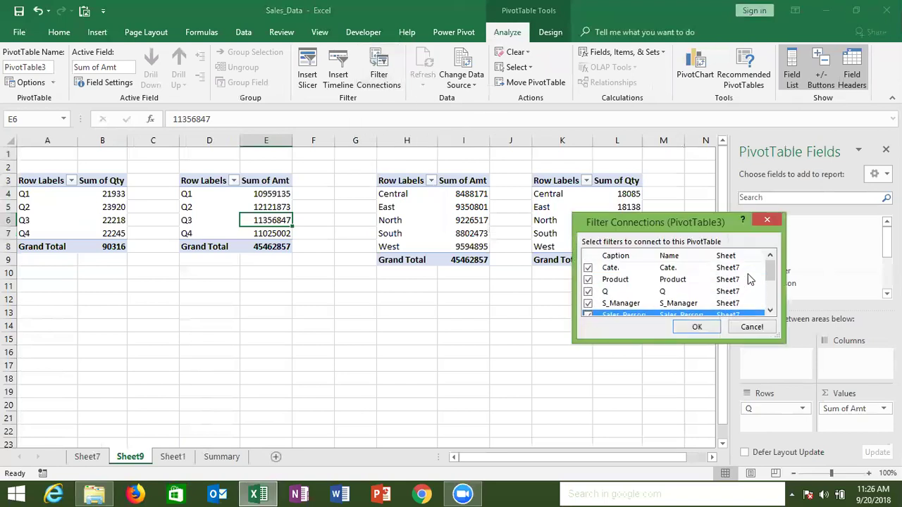
Step: Also connect the Summary sheet's Sub-Cate., Sales_Person, S_Manager and Product slicers
left_click(773, 295)
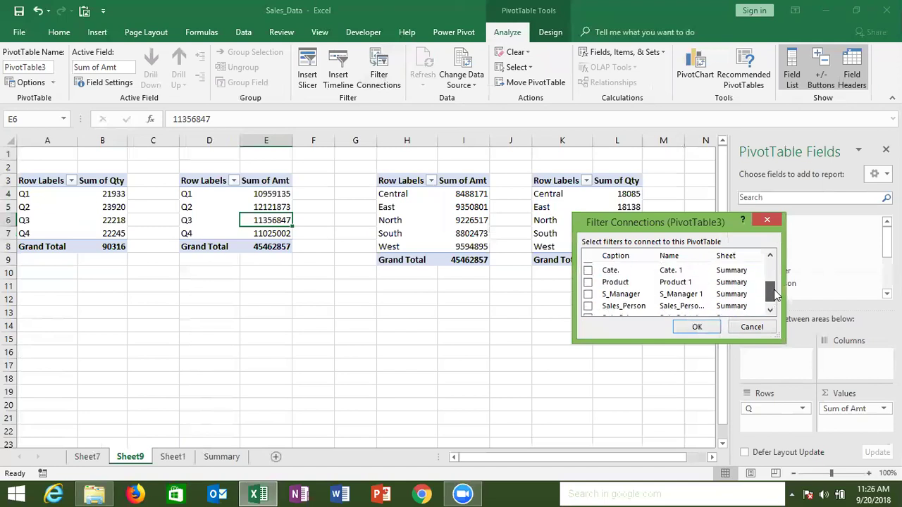
left_click_drag(773, 295, 774, 312)
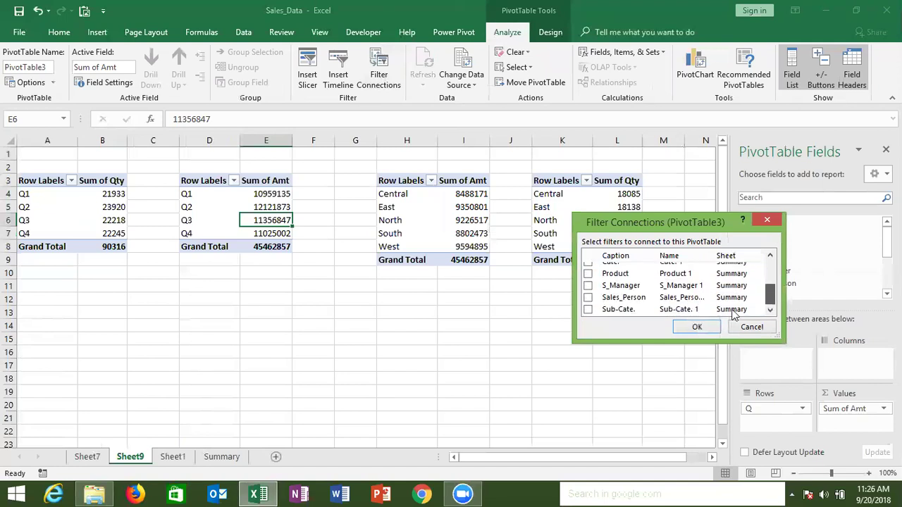
left_click(587, 309)
left_click(587, 297)
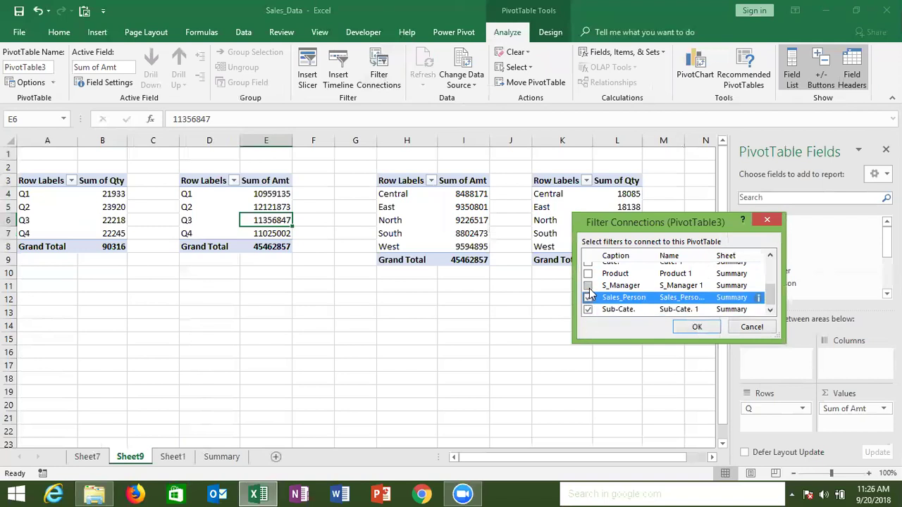
left_click(587, 285)
left_click(730, 275)
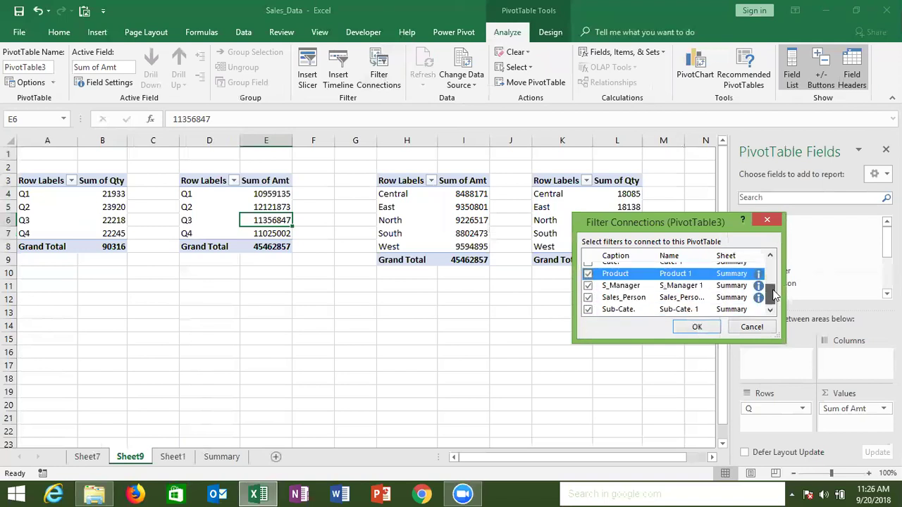
scroll(770, 299, "up", 1)
left_click(771, 311)
Step: Disconnect Summary Sales_Person, S_Manager, Product and Sheet7 Sub-Cate., connect Summary Cate., and confirm
left_click(587, 297)
left_click(587, 285)
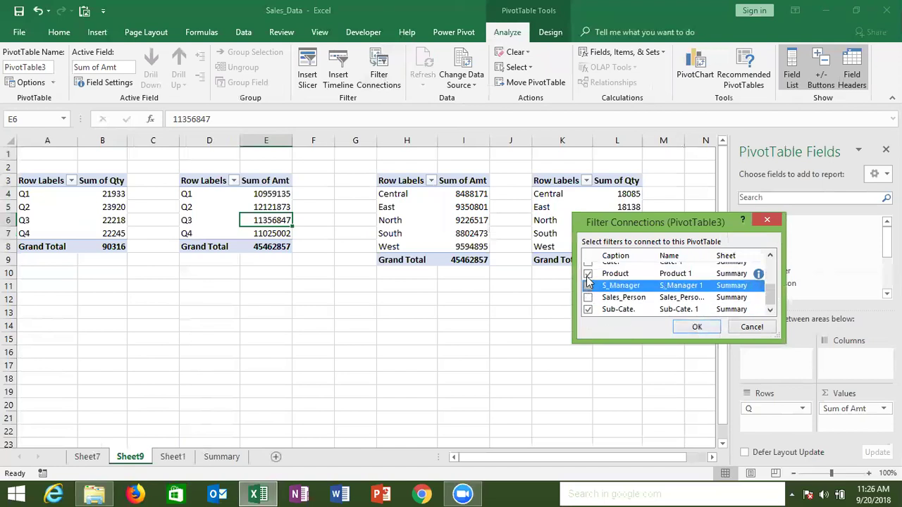
left_click(587, 273)
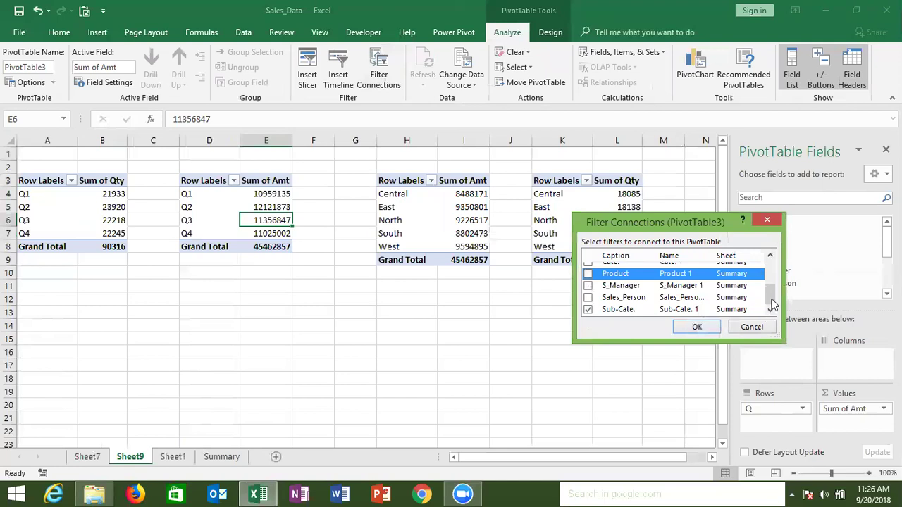
left_click_drag(771, 303, 770, 292)
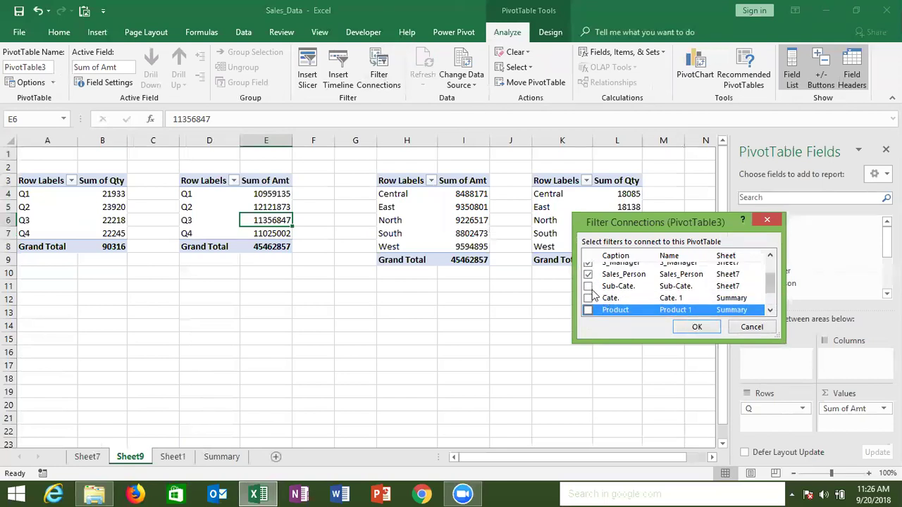
left_click(590, 289)
left_click(589, 298)
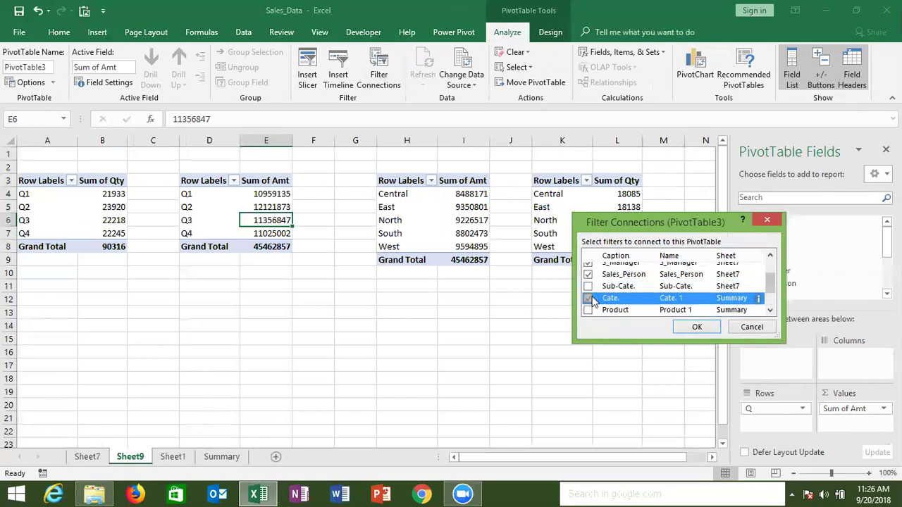
left_click_drag(771, 286, 769, 271)
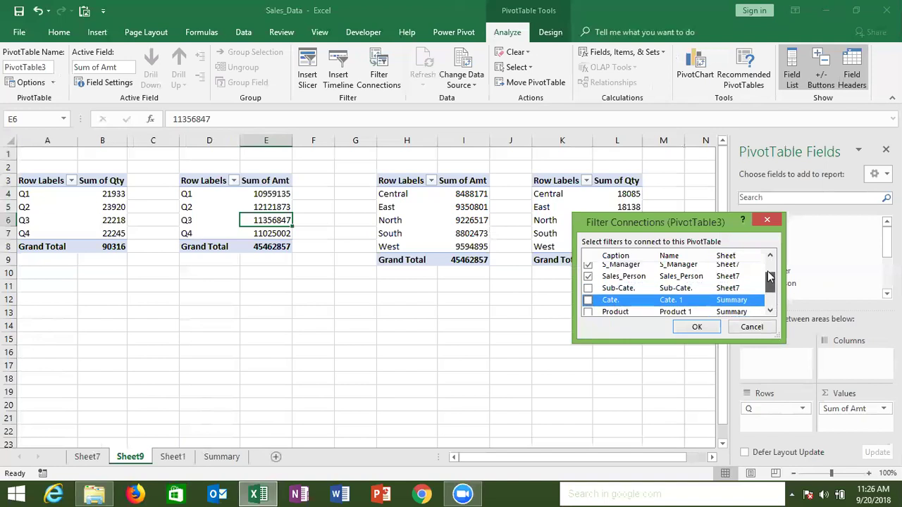
left_click(707, 327)
Step: For the Sum of Amt by Zone pivot, link the Product, Q, S_Manager and Sales_Person slicers
left_click(459, 234)
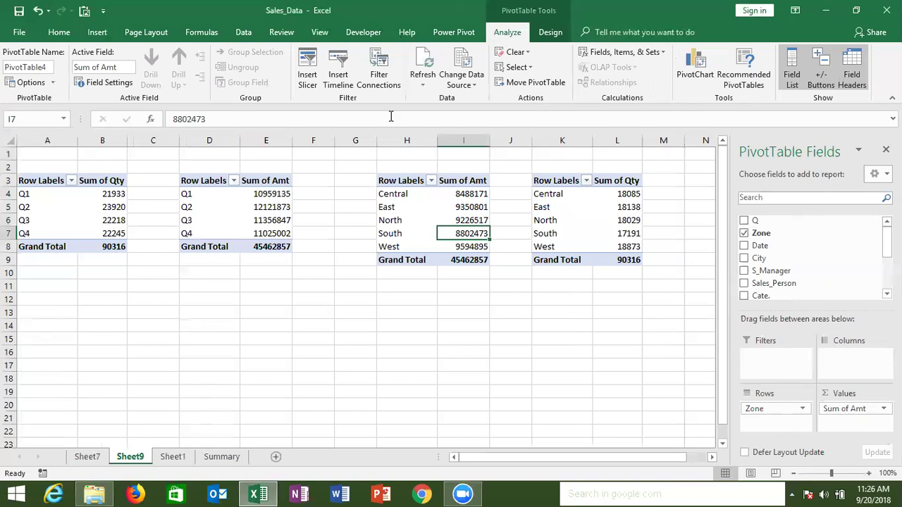
left_click(307, 80)
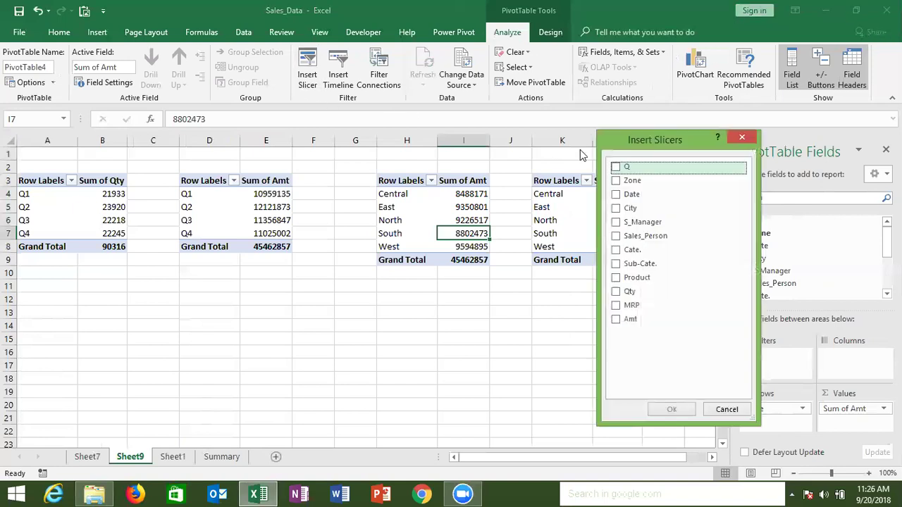
key("Escape")
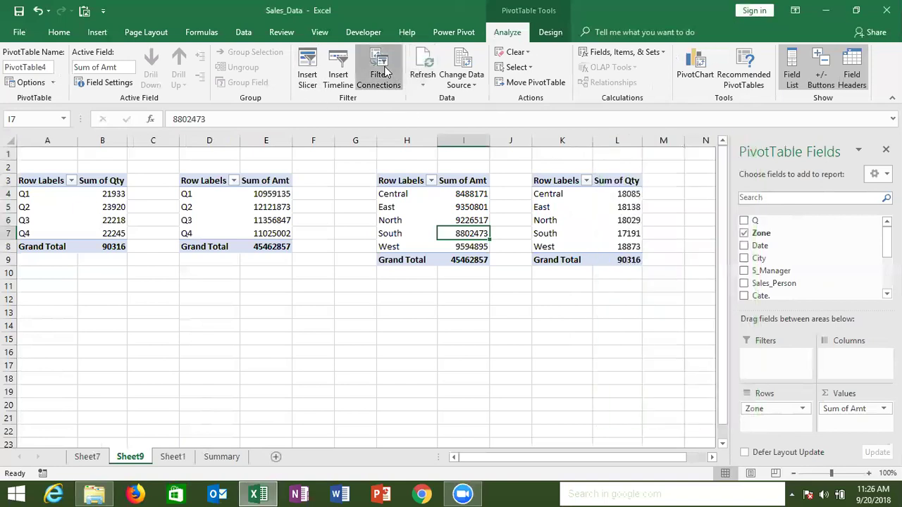
left_click(378, 74)
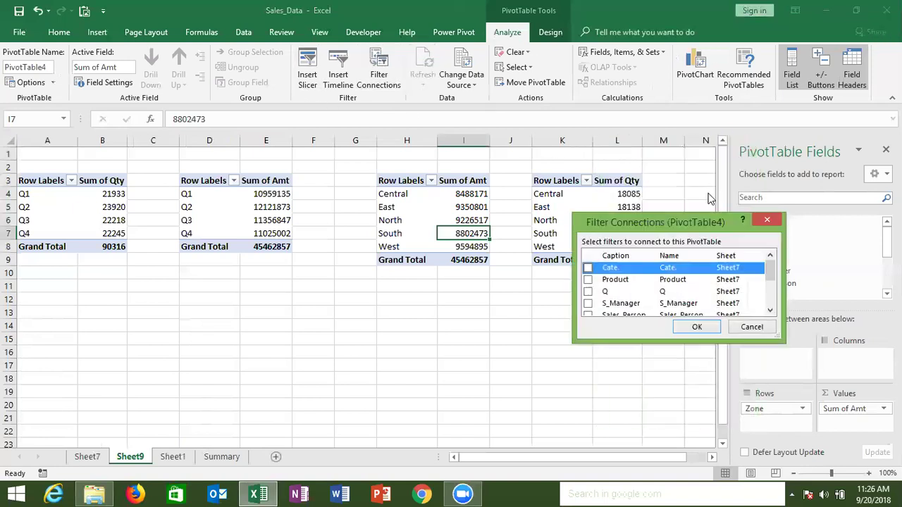
left_click(587, 280)
left_click(588, 292)
left_click(588, 304)
left_click(588, 315)
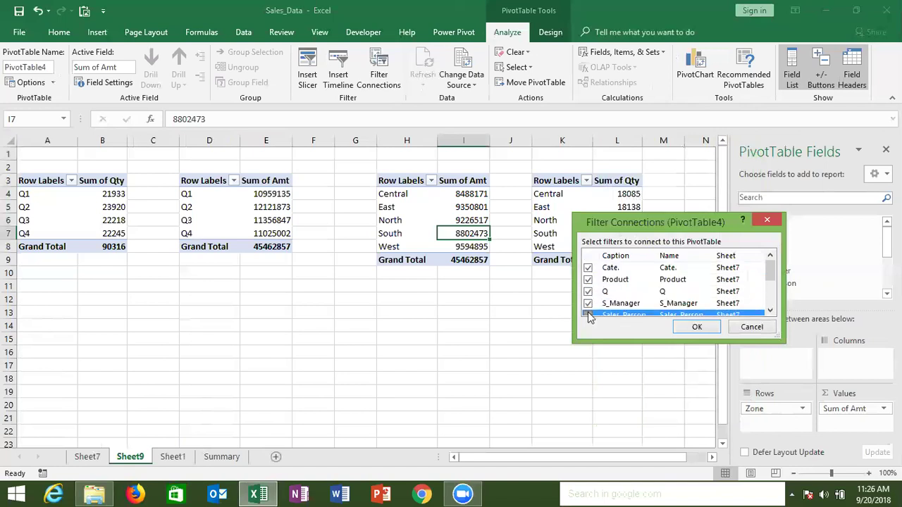
Step: Link Sub-Cate., toggle Summary Cate., unlink Sales_Person, then discard the changes and go to Sheet7
left_click(771, 313)
left_click(771, 313)
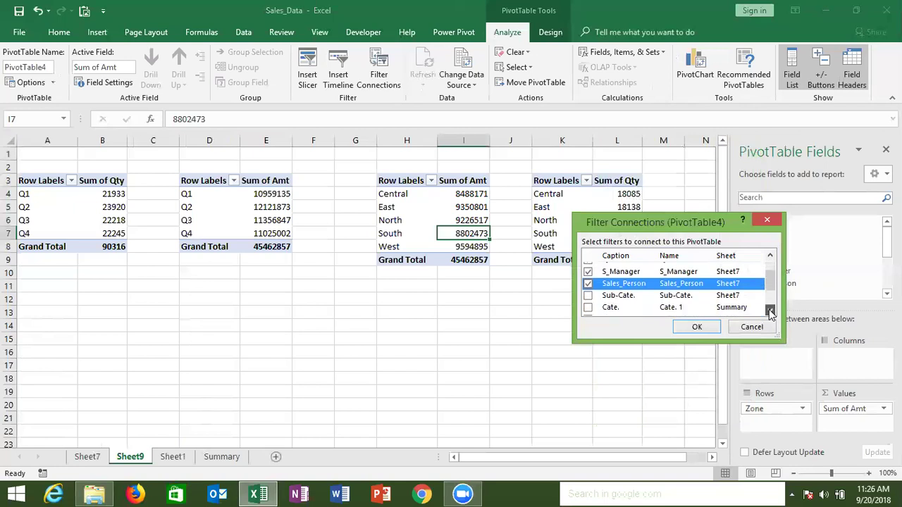
left_click(589, 297)
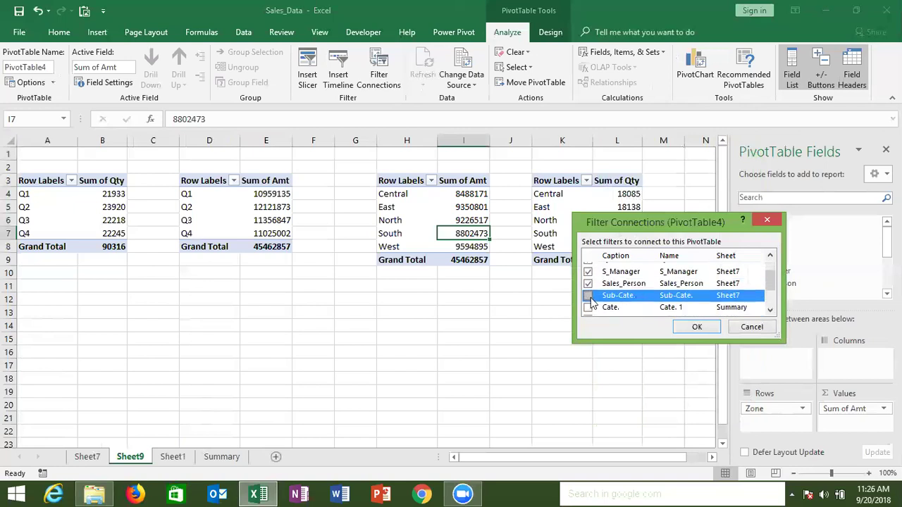
left_click(589, 308)
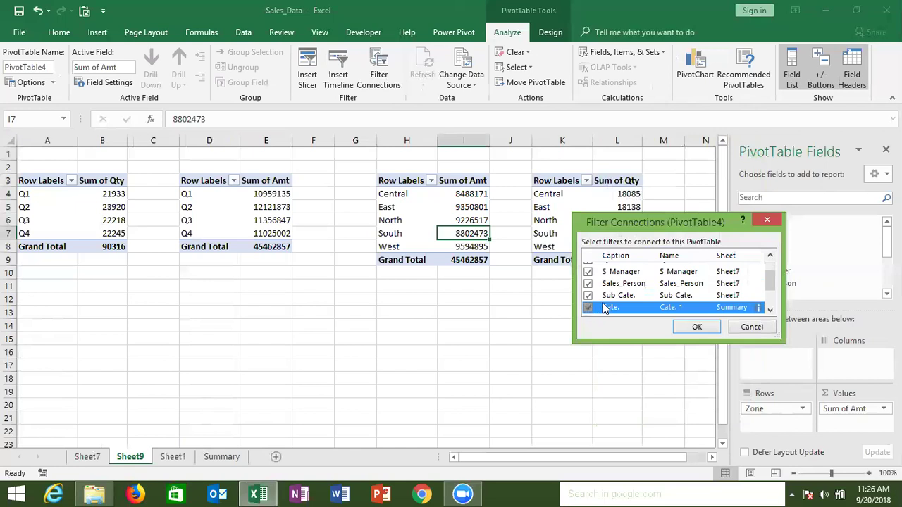
left_click_drag(775, 282, 775, 308)
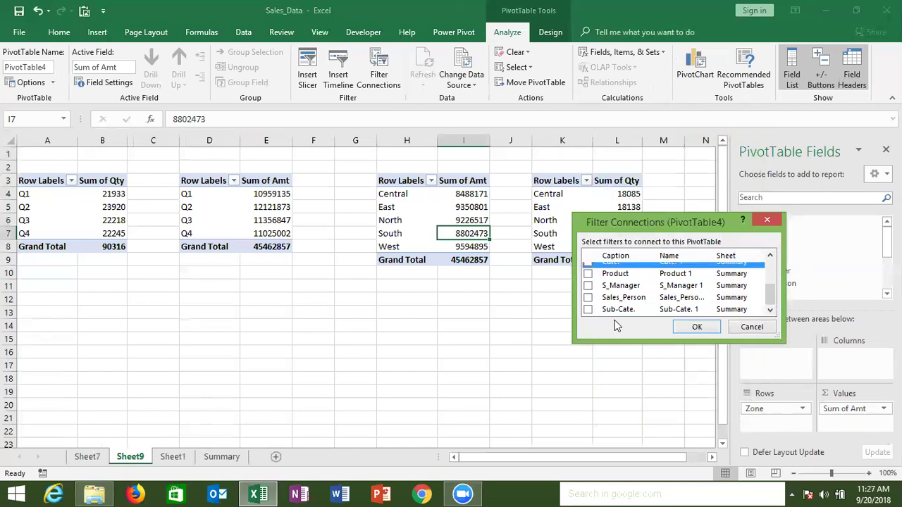
left_click(588, 310)
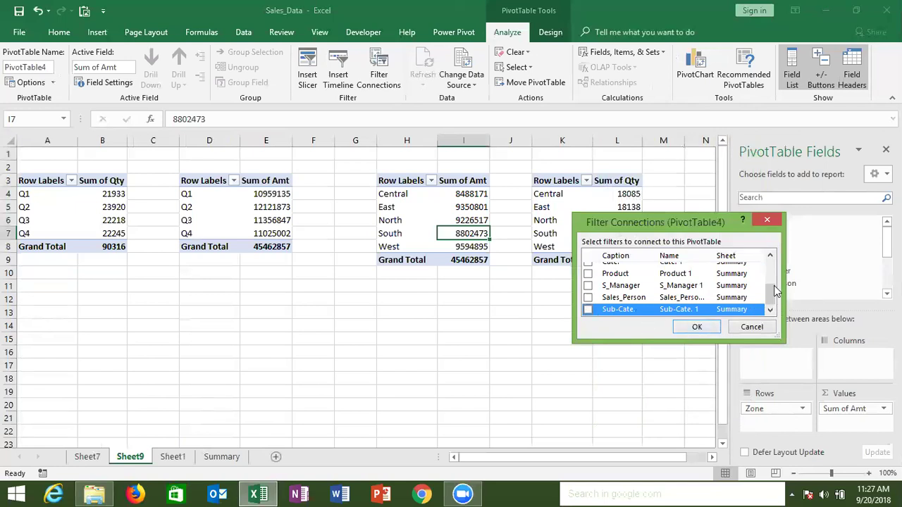
mouse_move(773, 298)
left_mouse_down()
mouse_move(769, 272)
mouse_move(770, 292)
left_mouse_up()
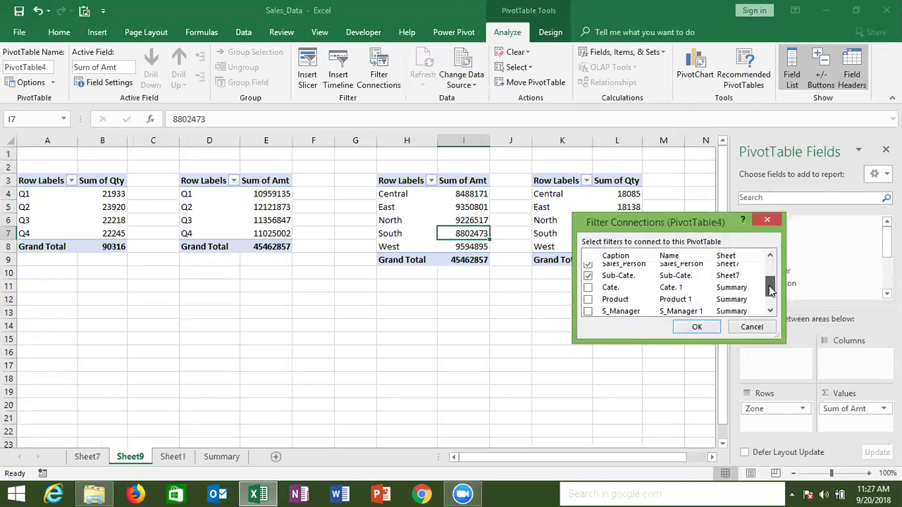
left_click_drag(771, 291, 632, 310)
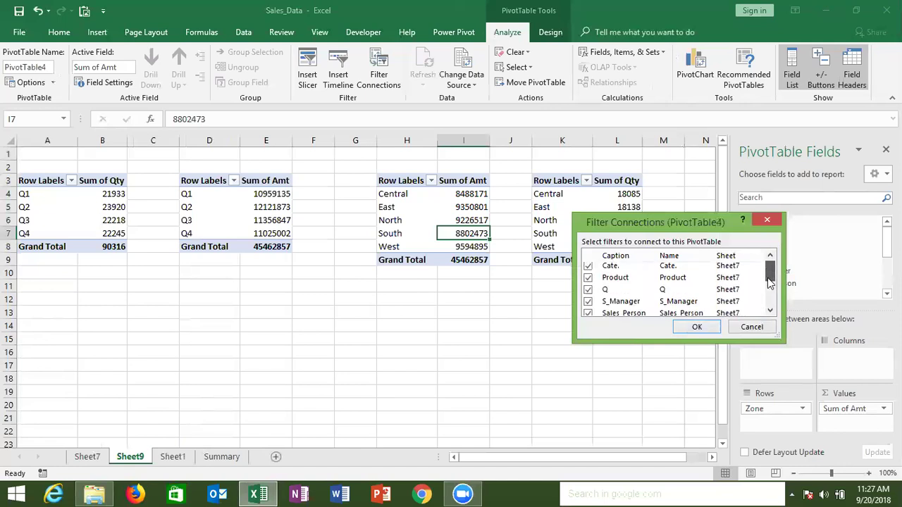
left_click(597, 303)
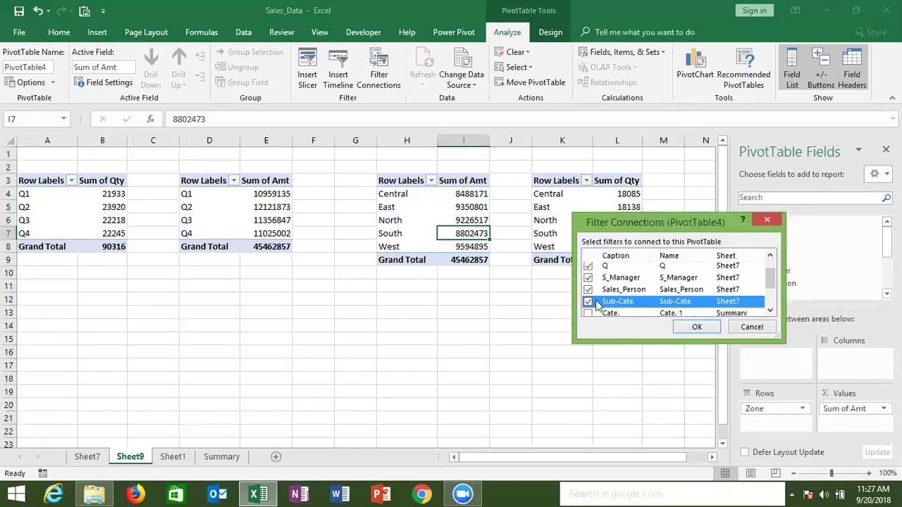
left_click(589, 290)
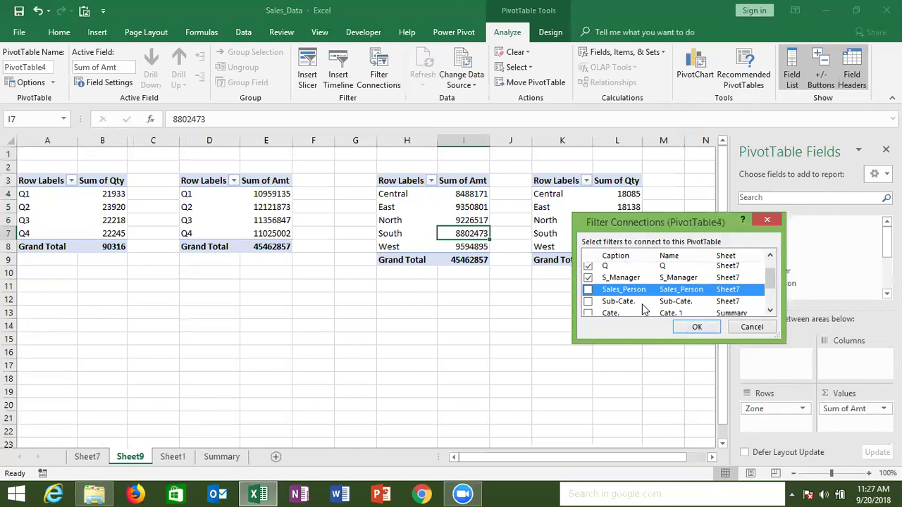
left_click(749, 327)
left_click(88, 457)
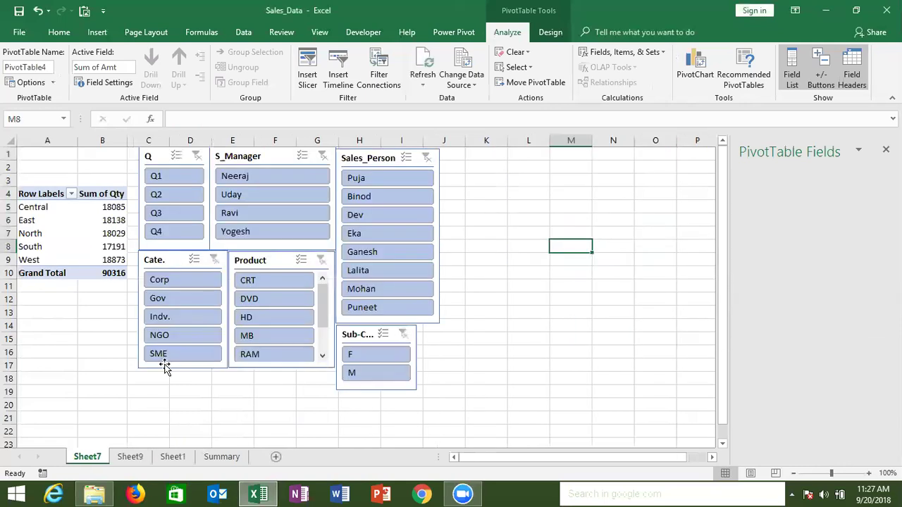
Step: Select Sheet7's Cate. slicer, then move via Sheet9 to the Summary dashboard
left_click(164, 365)
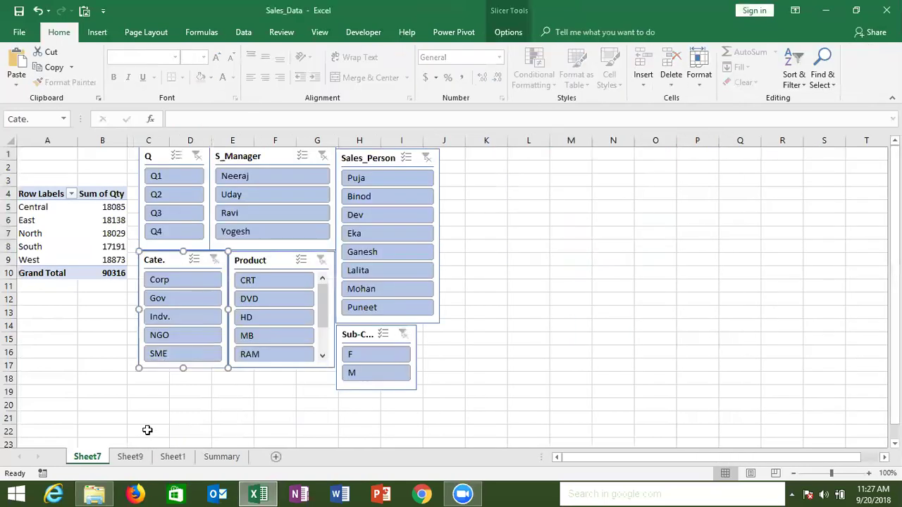
left_click(129, 456)
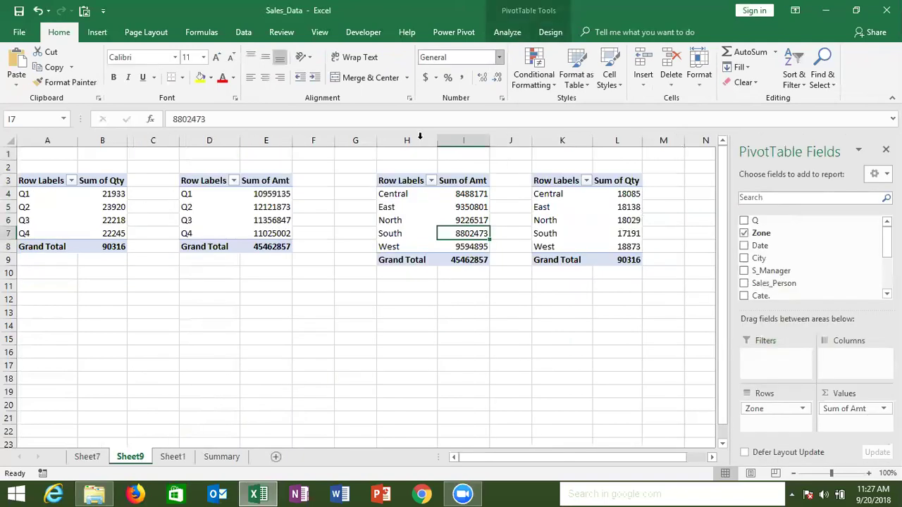
left_click(221, 457)
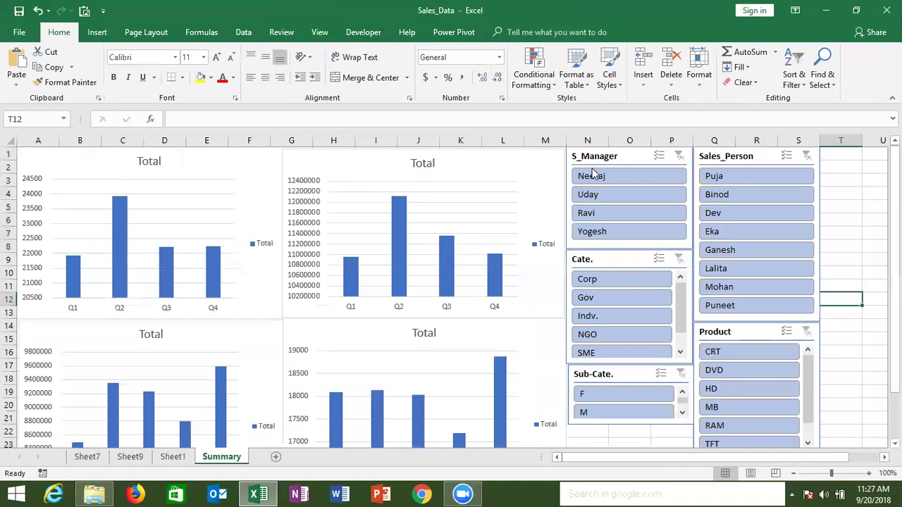
Step: Filter to manager Neeraj and clear it, twice over, then return to Sheet9
left_click(595, 177)
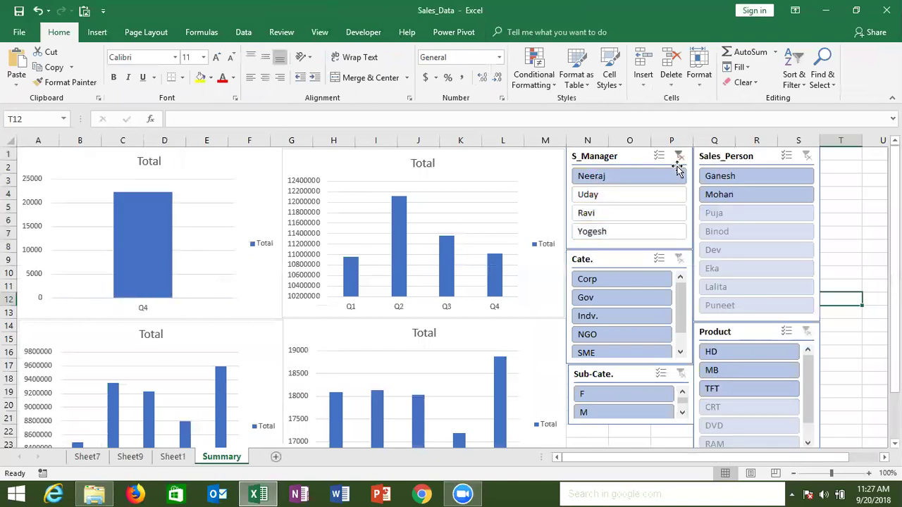
left_click(681, 157)
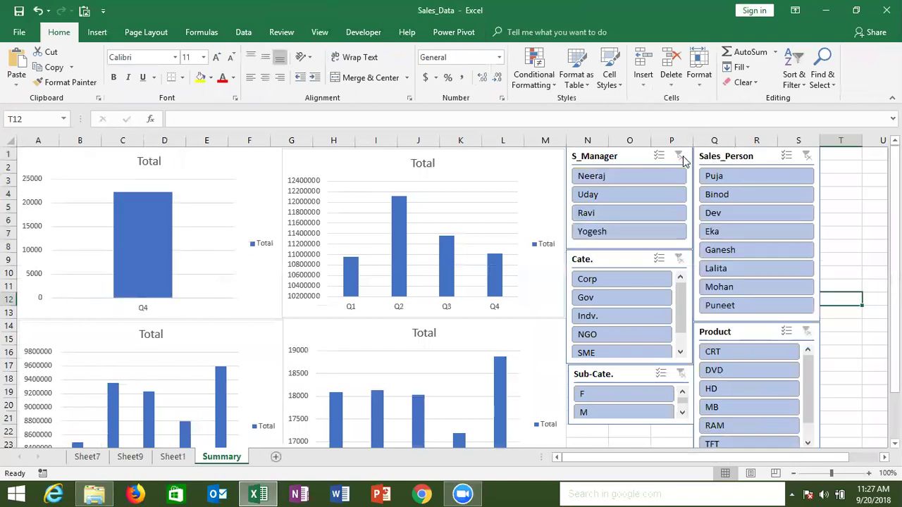
left_click(658, 180)
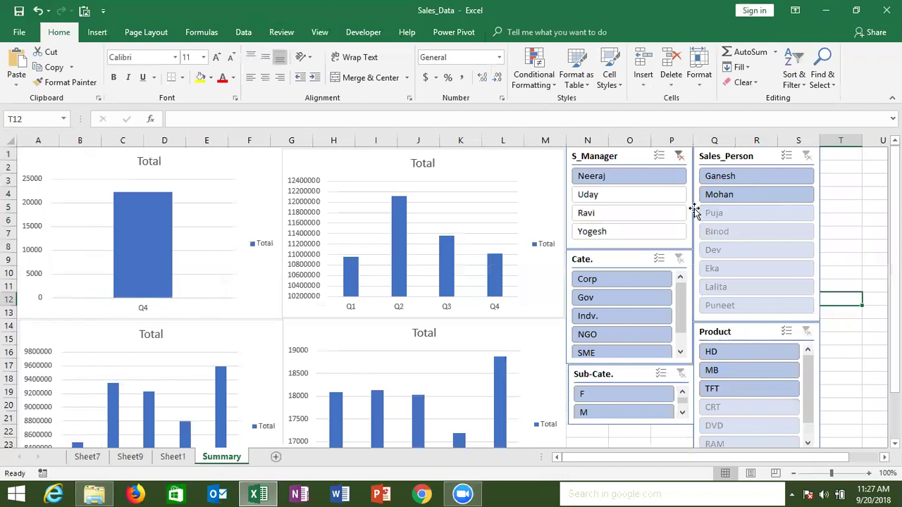
left_click(679, 155)
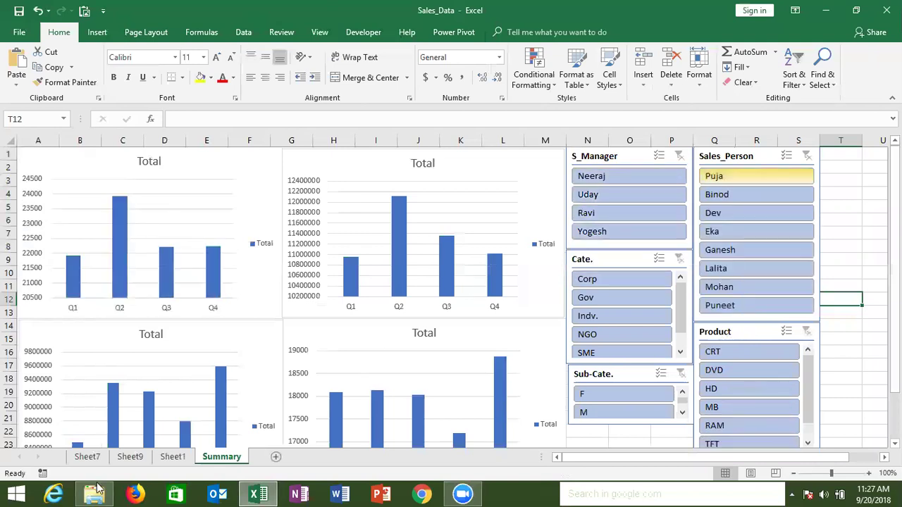
left_click(117, 458)
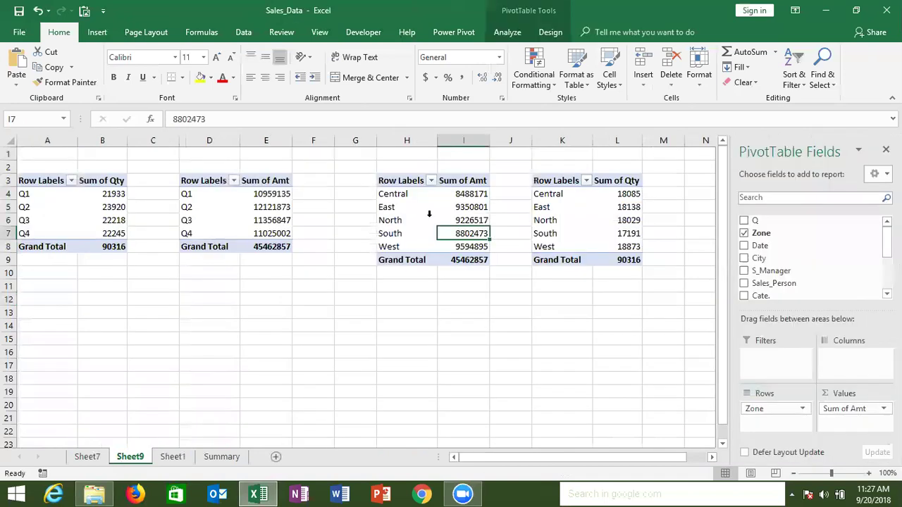
left_click(539, 210)
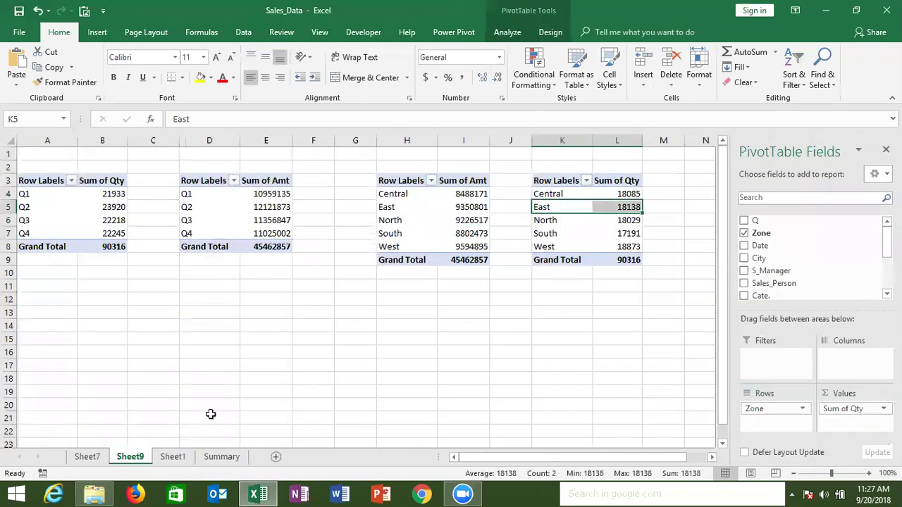
left_click(232, 458)
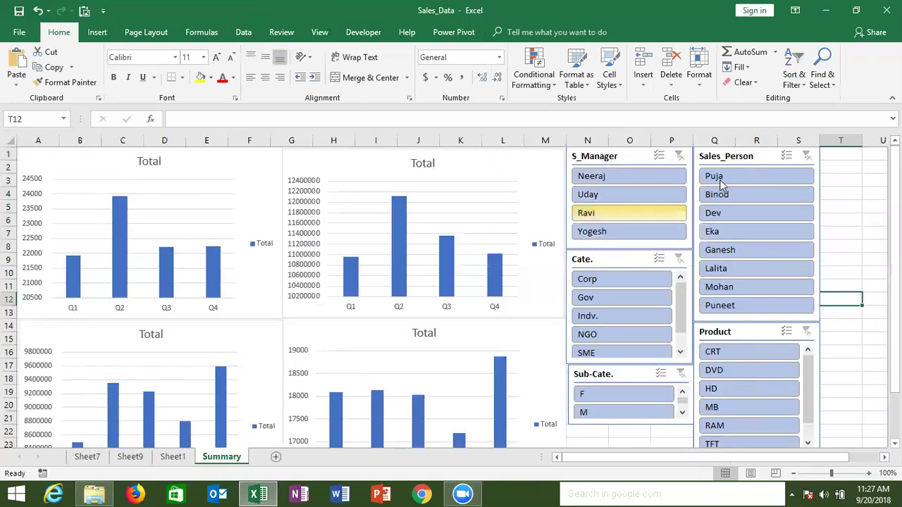
left_click(716, 177)
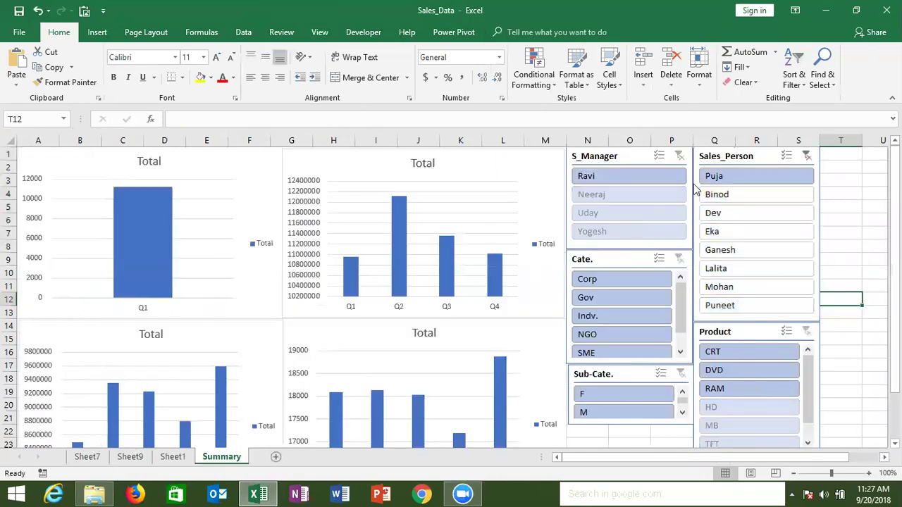
left_click(807, 155)
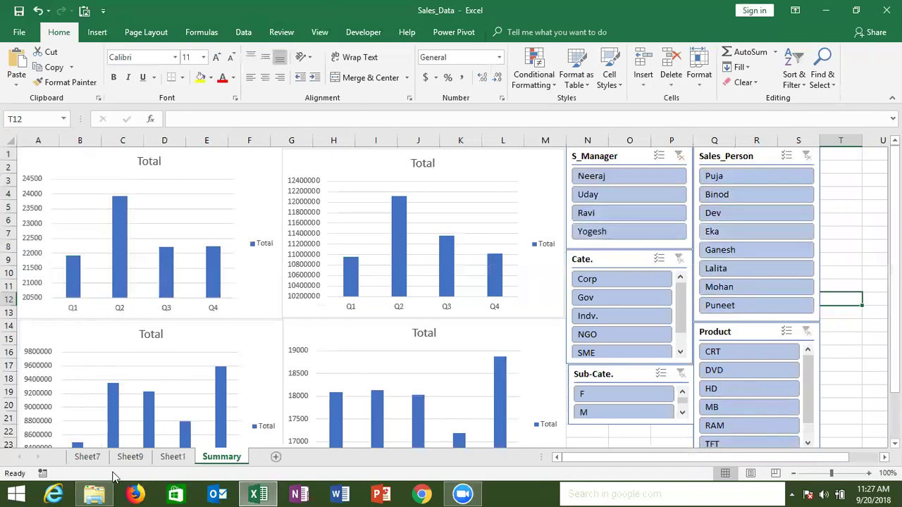
left_click(131, 462)
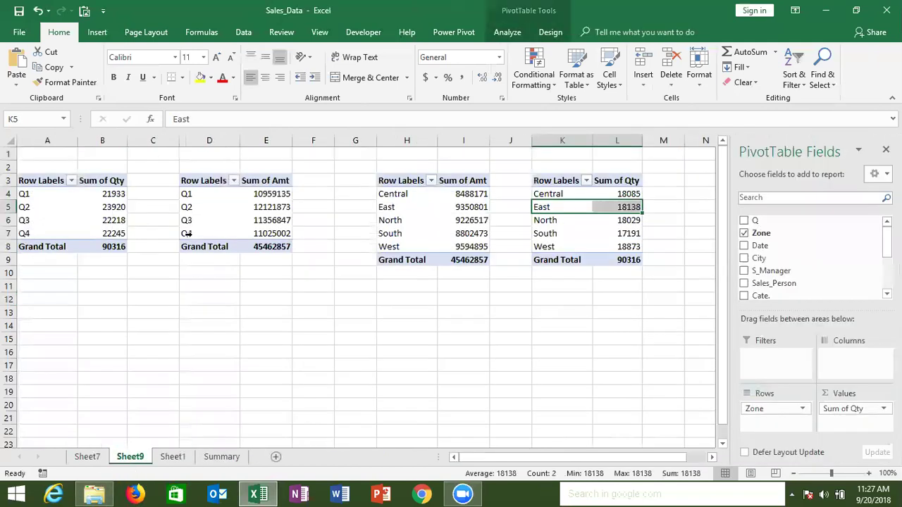
left_click(211, 206)
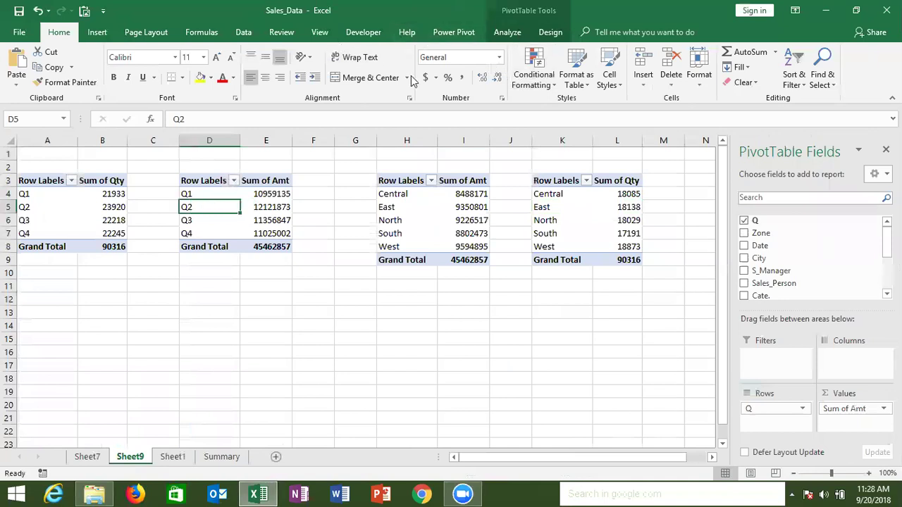
left_click(510, 36)
Step: Unlink all of Sheet7's slicers, including Sub-Cate., from the quarterly amount pivot
left_click(375, 79)
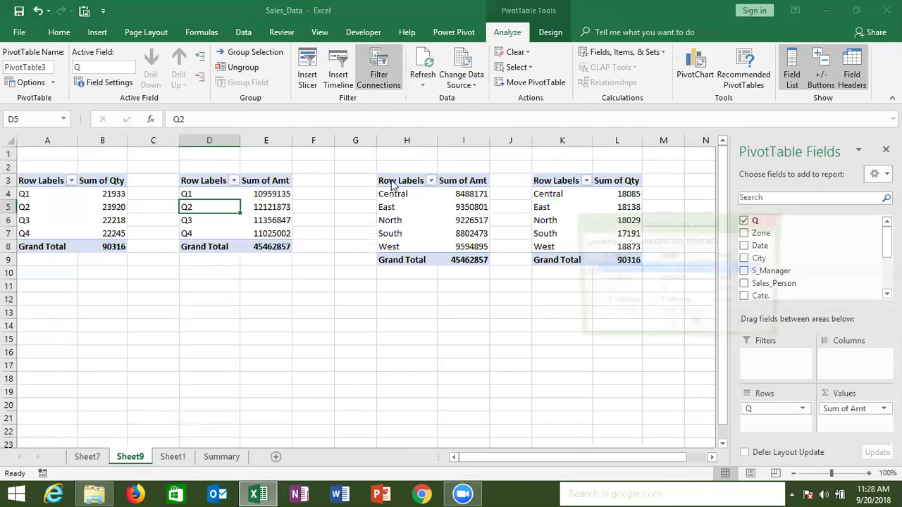
left_click(589, 269)
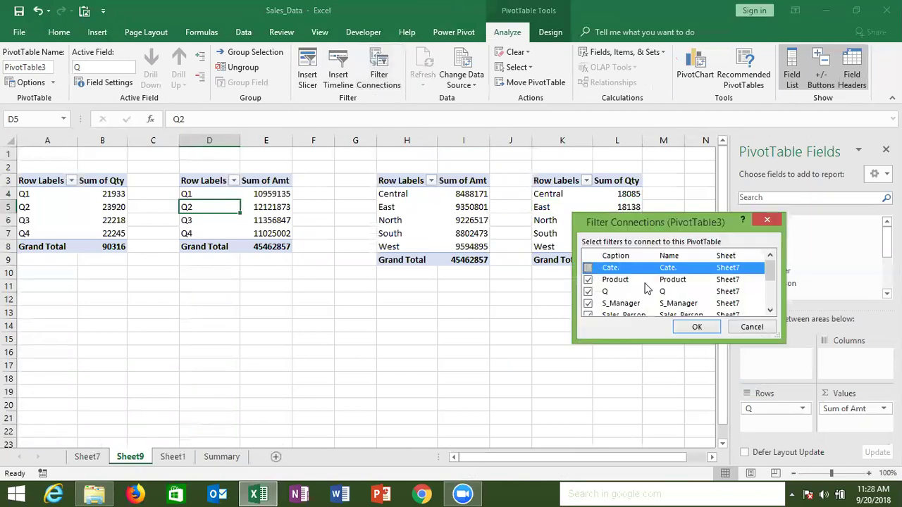
left_click(708, 284)
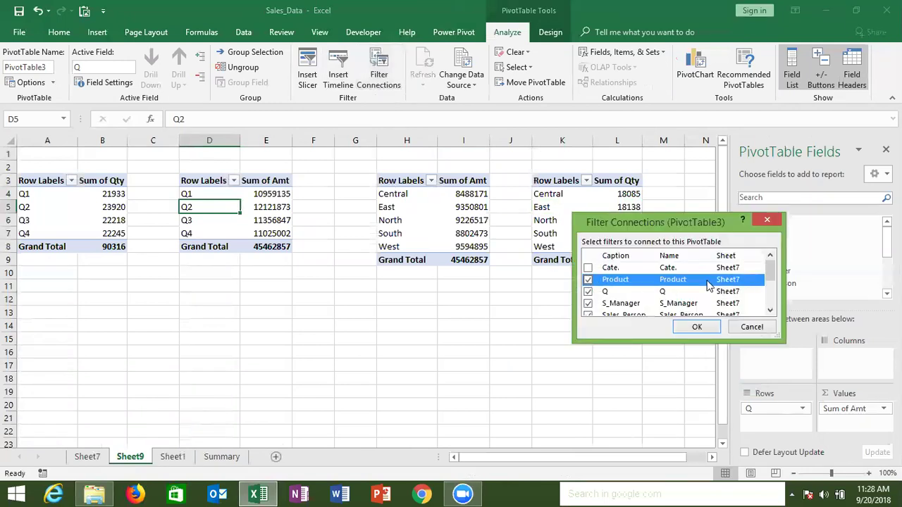
key("space")
key("Down")
key("space")
key("Down")
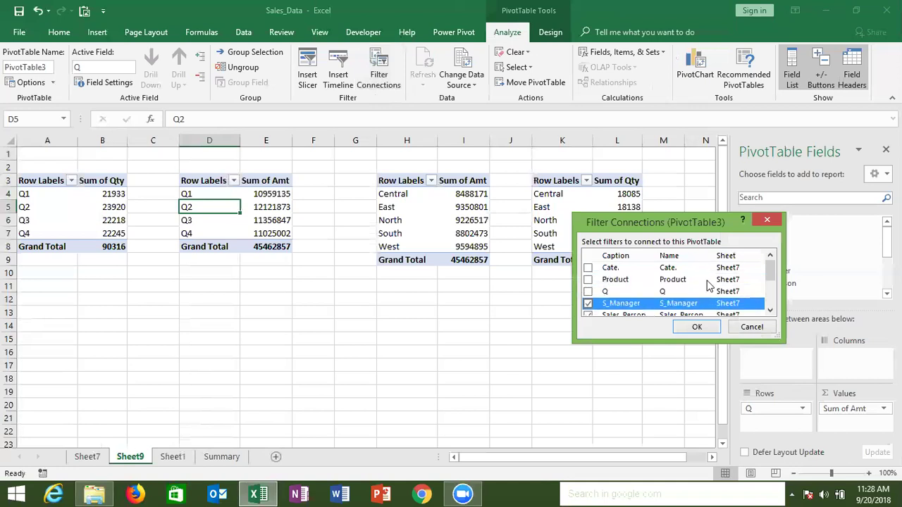
key("space")
key("Down")
key("space")
key("Down")
key("space")
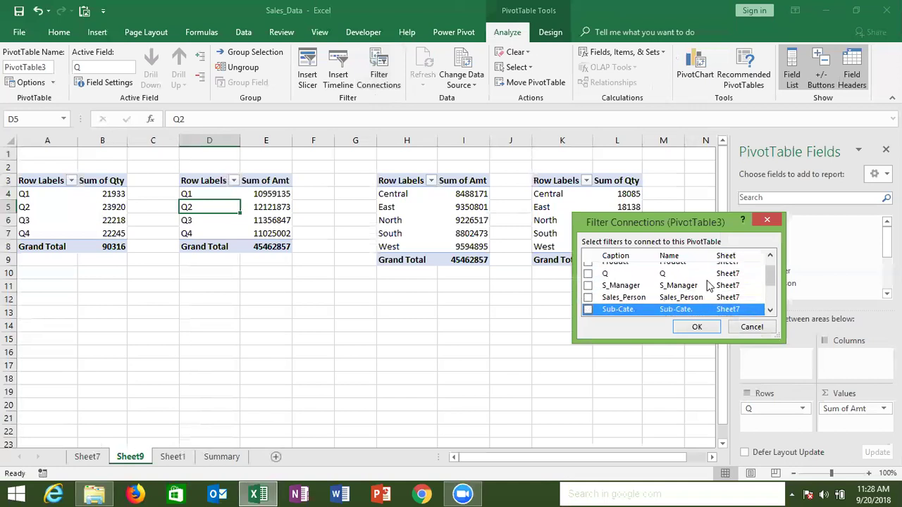
key("Down")
Step: Link the Summary sheet's Cate. slicer and confirm the new connections
key("space")
key("Down")
key("Down")
key("space")
key("Down")
key("space")
key("Down")
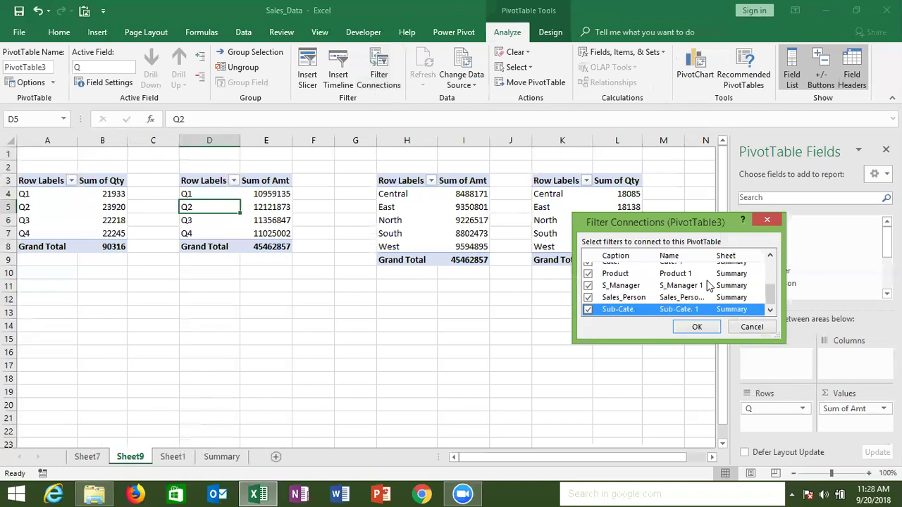
key("Home")
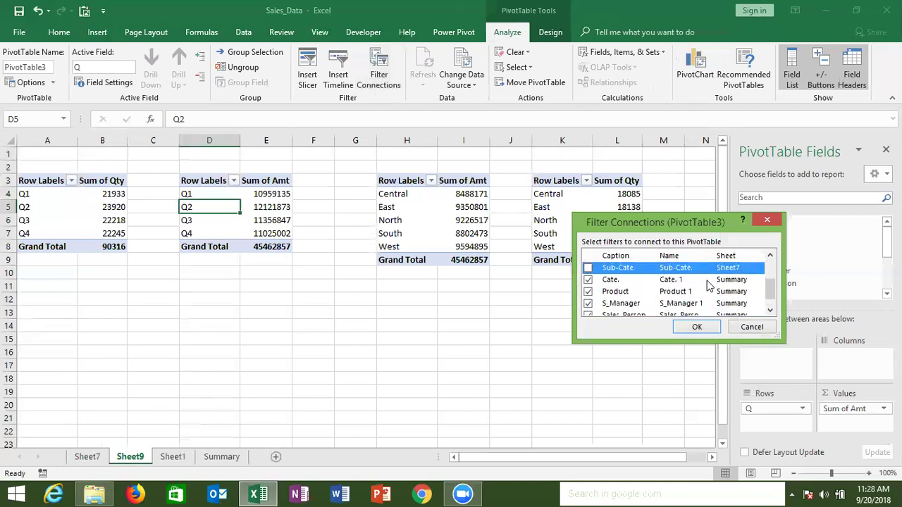
left_click(696, 327)
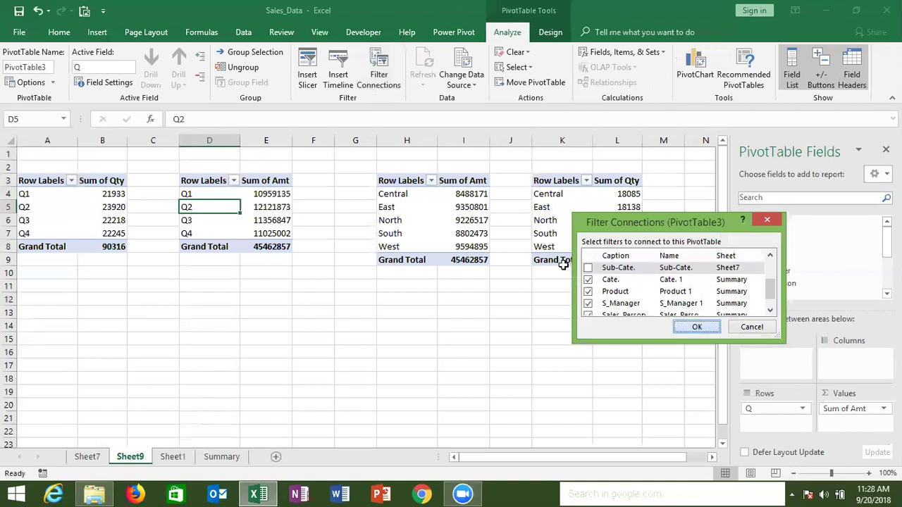
left_click(472, 220)
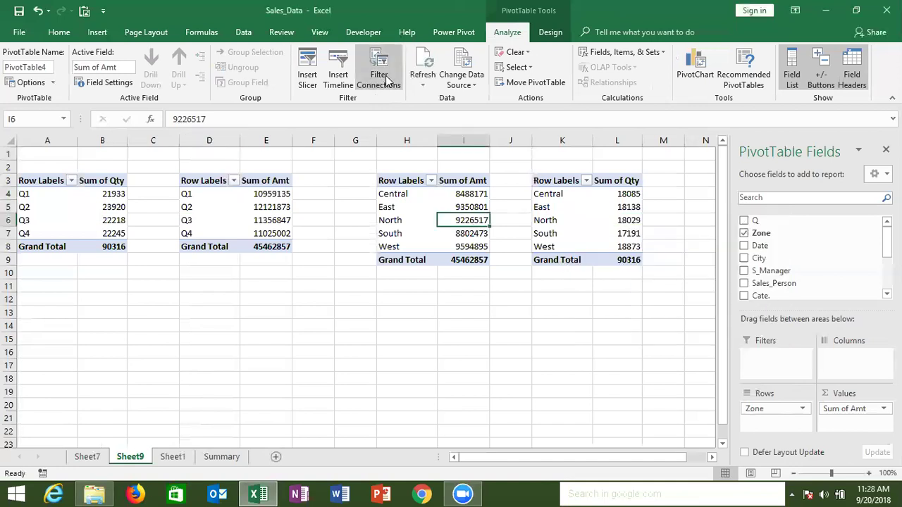
Step: Link the zone amount pivot to the Summary Cate., Product, S_Manager and Sales_Person slicers
left_click(386, 80)
key("Down")
key("Down")
key("Down")
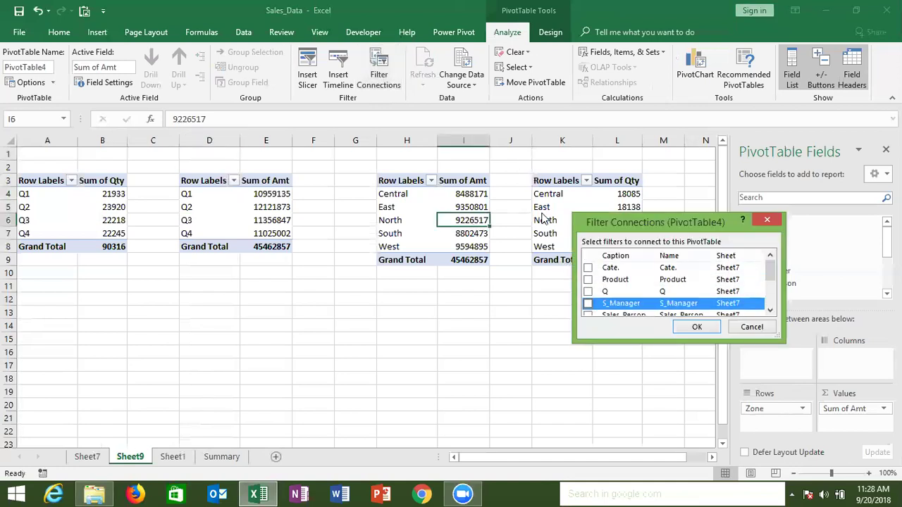
key("Down")
key("Down")
key("Down")
key("space")
key("Down")
key("space")
key("Down")
key("space")
key("Down")
key("space")
key("Down")
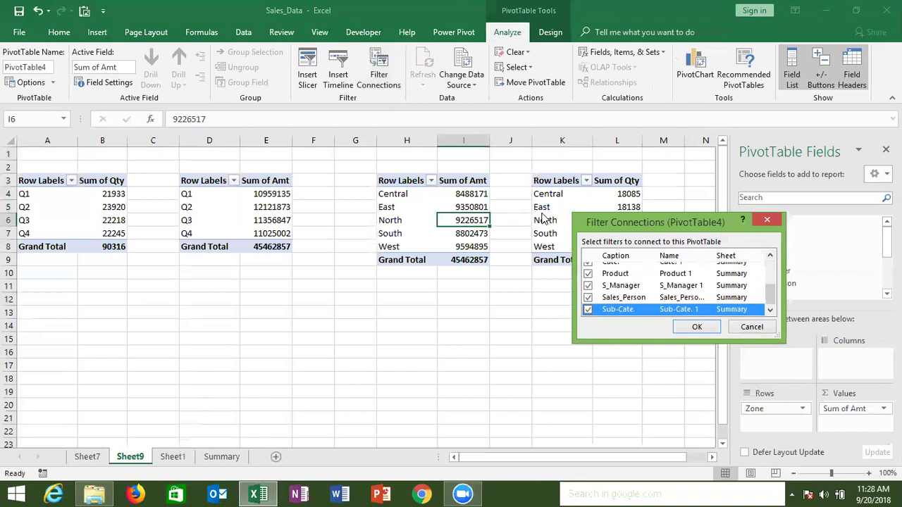
key("Tab")
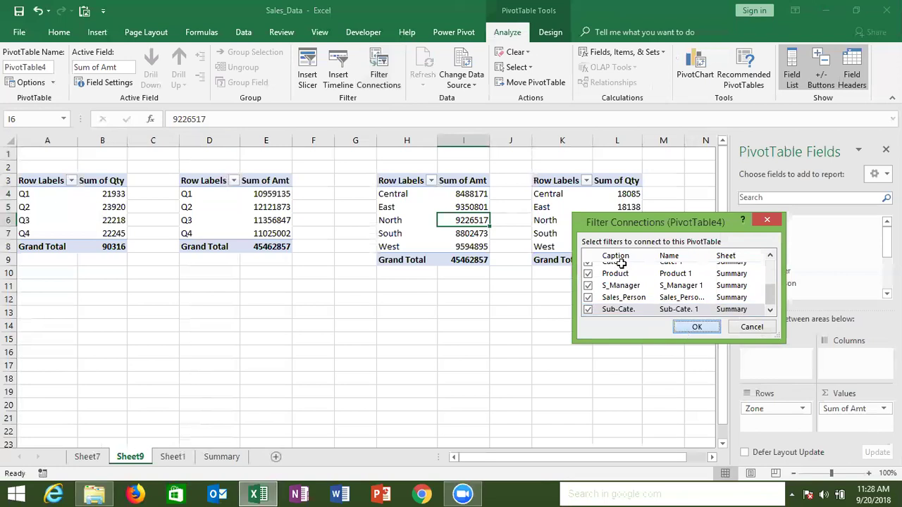
key("Return")
Step: Link the zone quantity pivot to all five Summary slicers and confirm
key("Right")
key("Right")
key("Right")
key("Down")
key("Down")
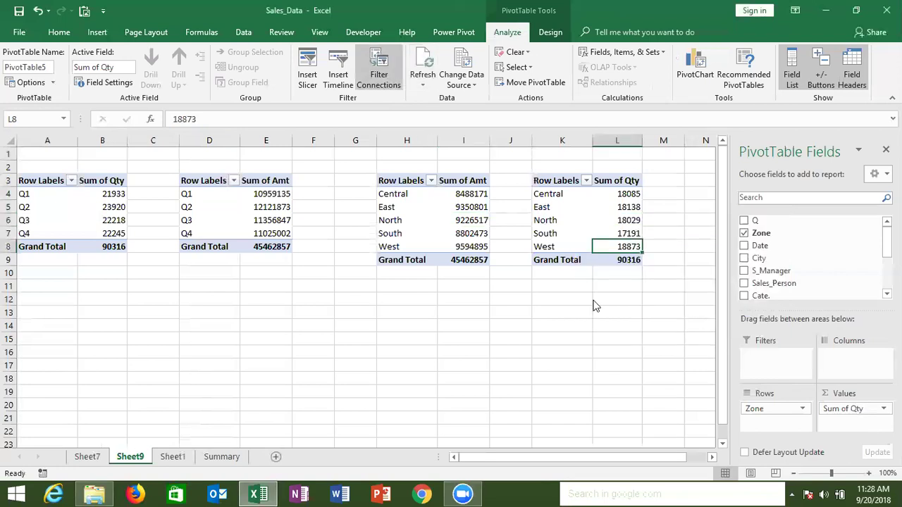
key("Down")
key("Down")
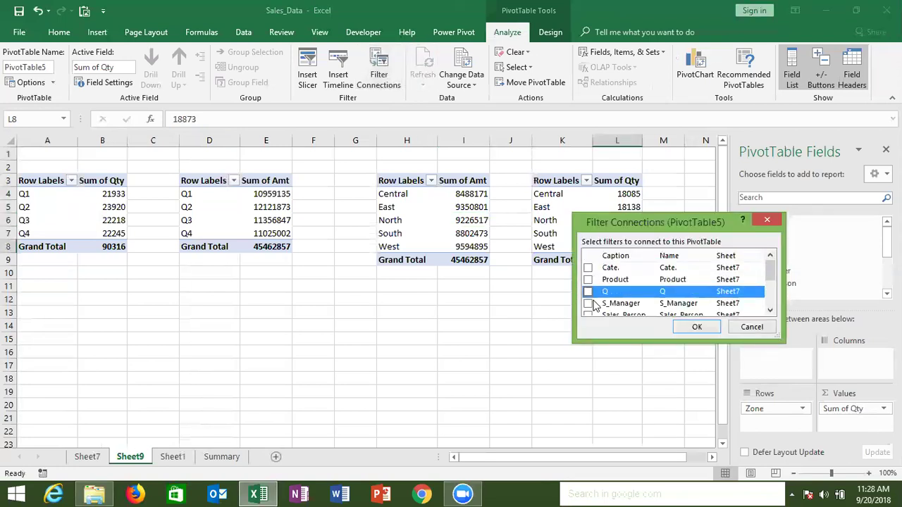
key("Down")
key("Down")
key("Down")
key("space")
key("Down")
key("space")
key("Down")
key("space")
key("Down")
key("space")
key("Down")
key("space")
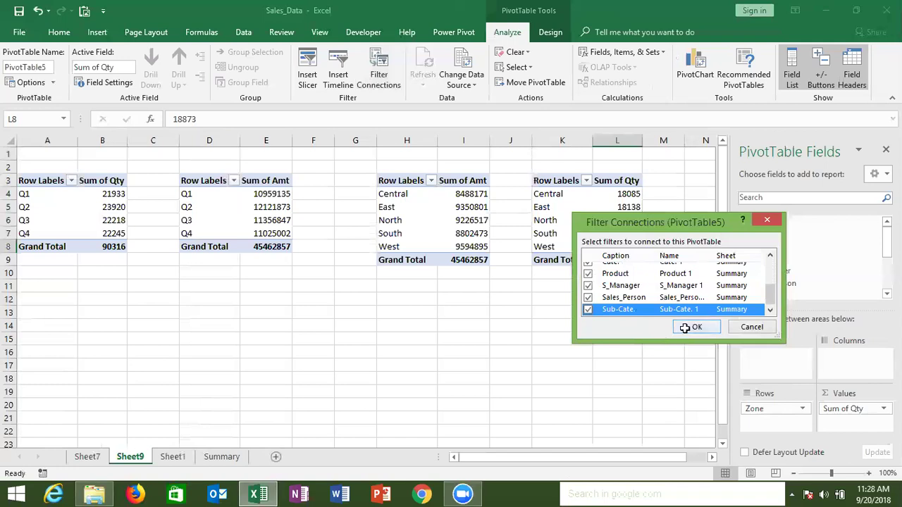
key("Return")
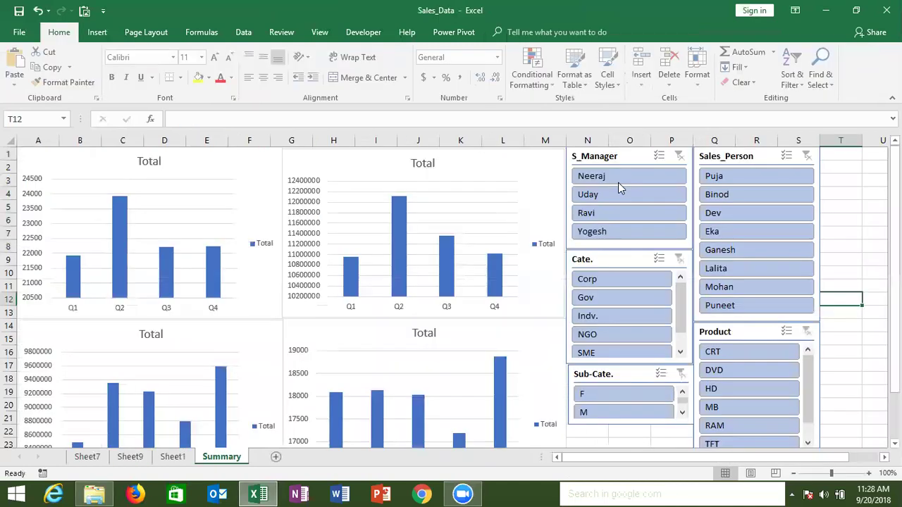
Step: Filter by one manager, one salesperson, then the Gov category, clearing each filter afterwards
left_click(618, 181)
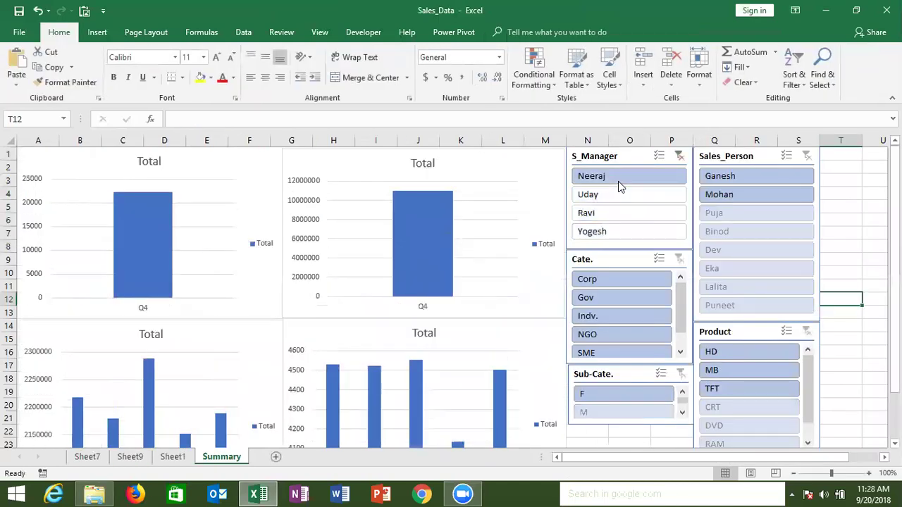
left_click(688, 159)
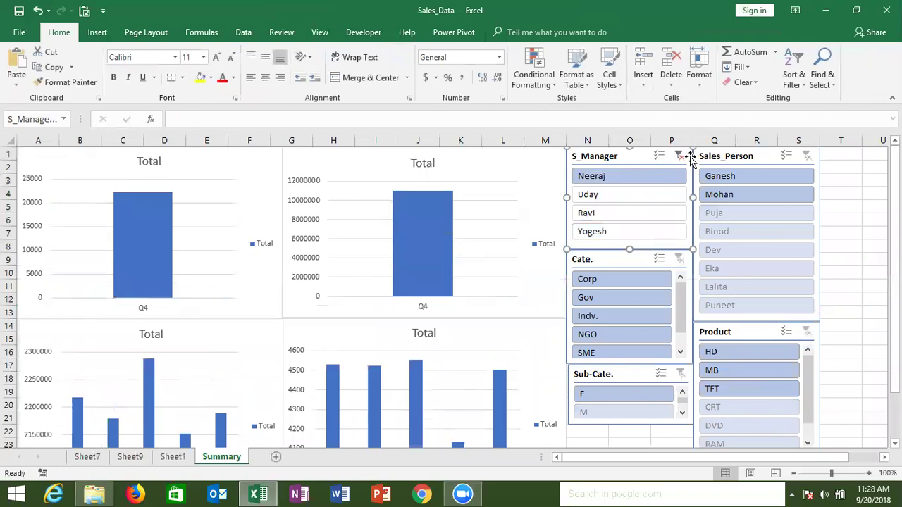
left_click(680, 156)
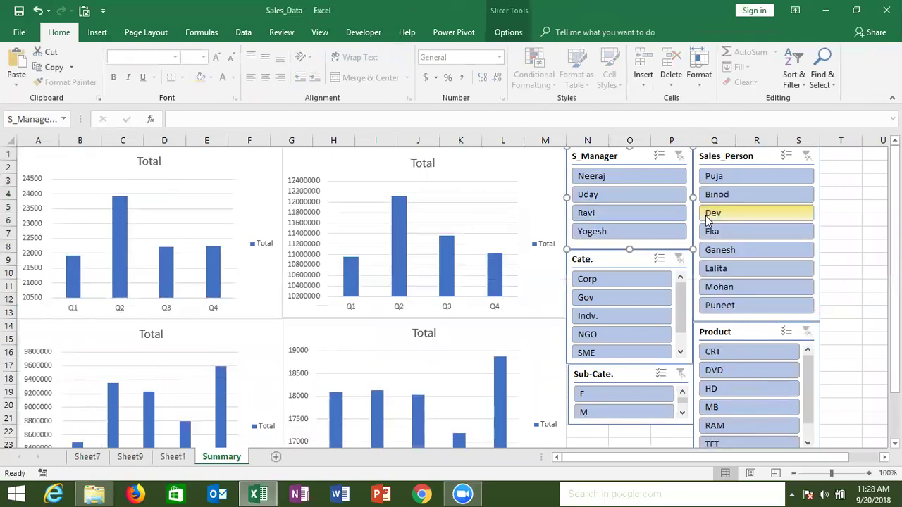
left_click(708, 219)
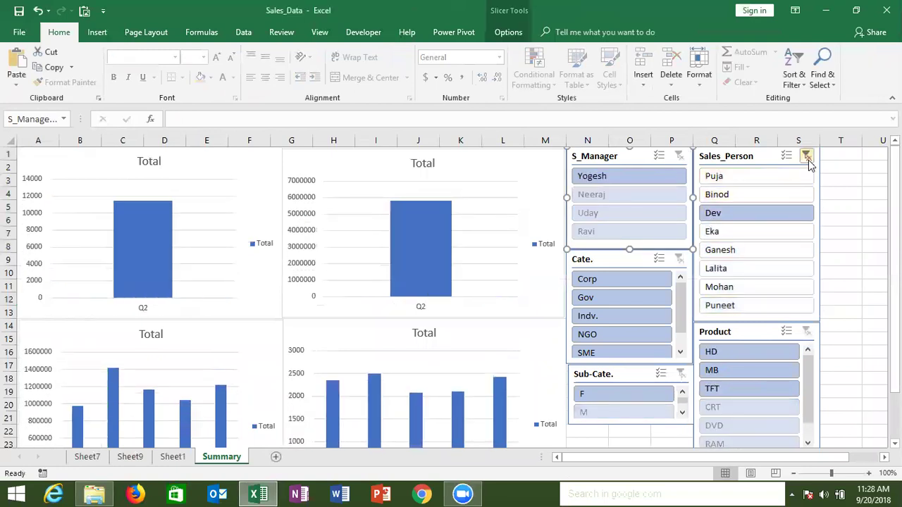
left_click(808, 161)
left_click(627, 299)
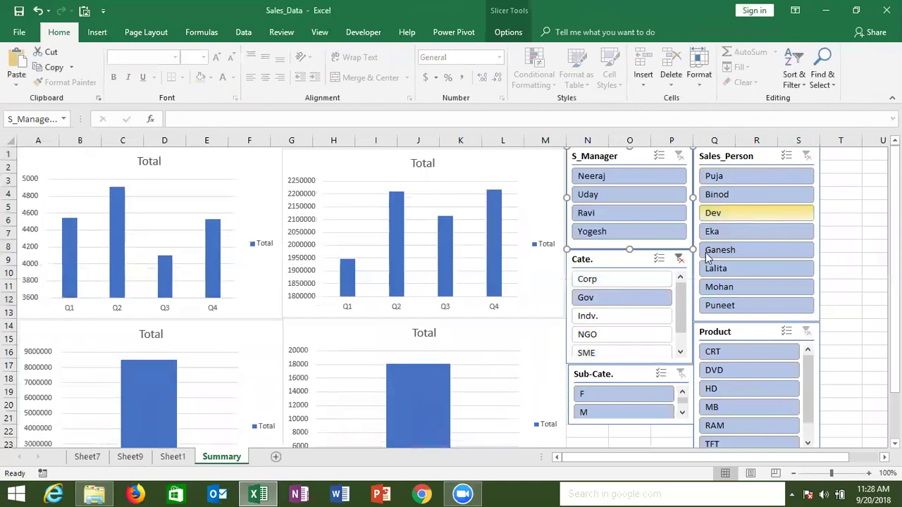
left_click(678, 260)
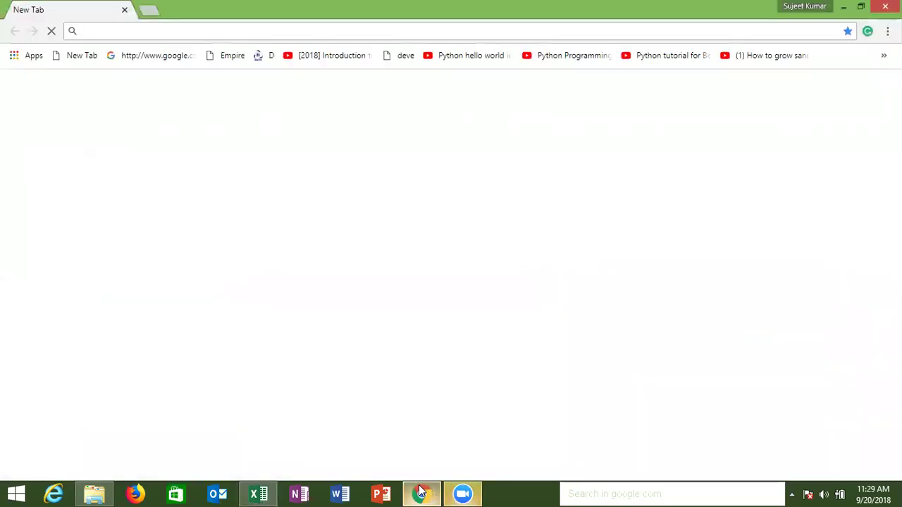
Step: Enter gmail.com in Chrome's address bar, bypassing the google.com autocomplete
type("go")
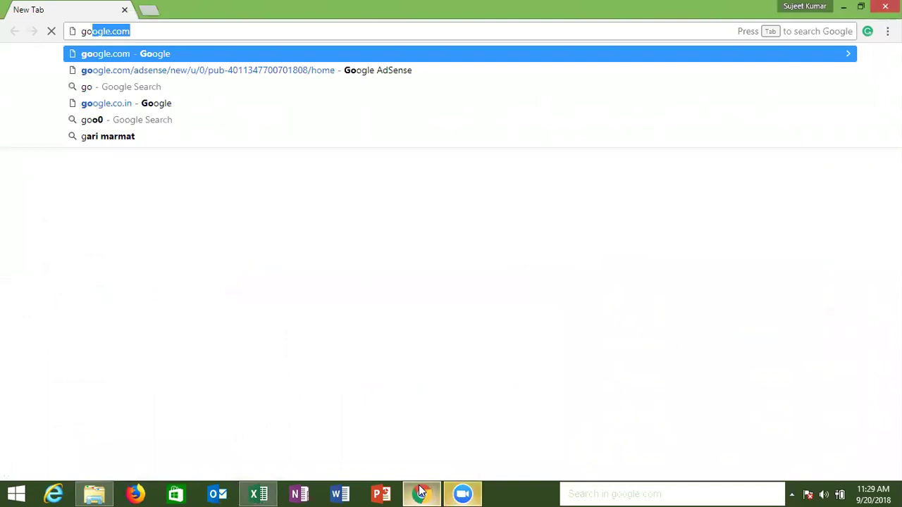
key("BackSpace")
type("m")
key("BackSpace")
key("BackSpace")
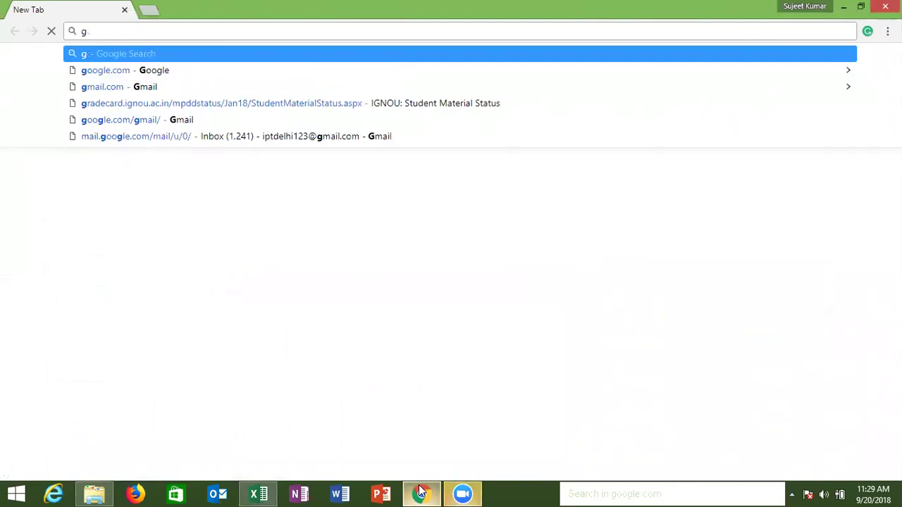
type("mail.com")
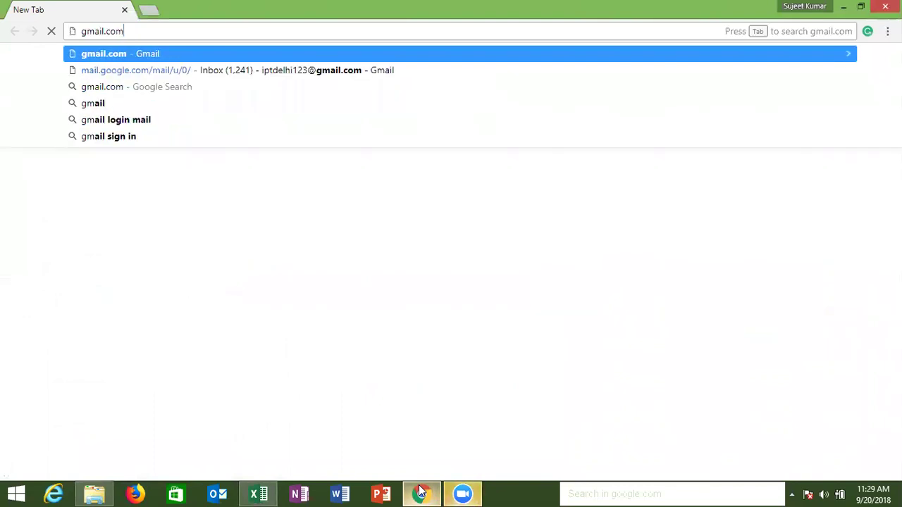
key("Return")
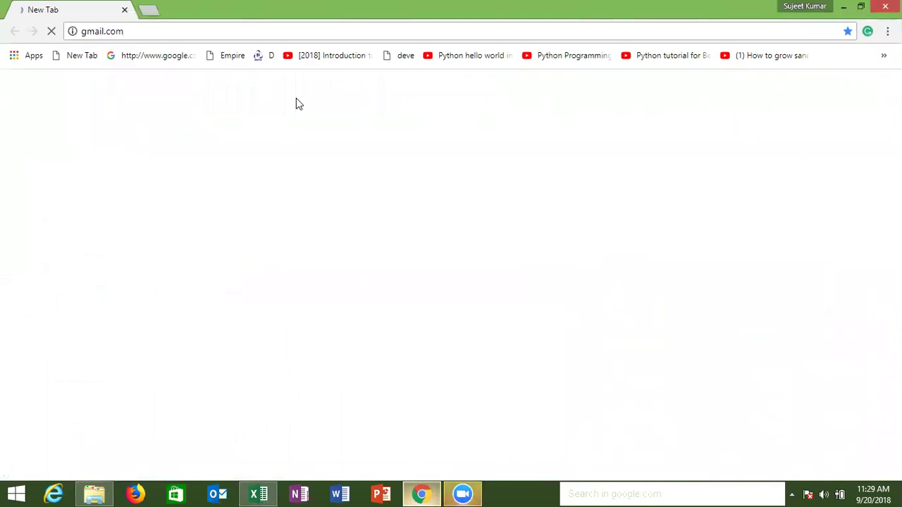